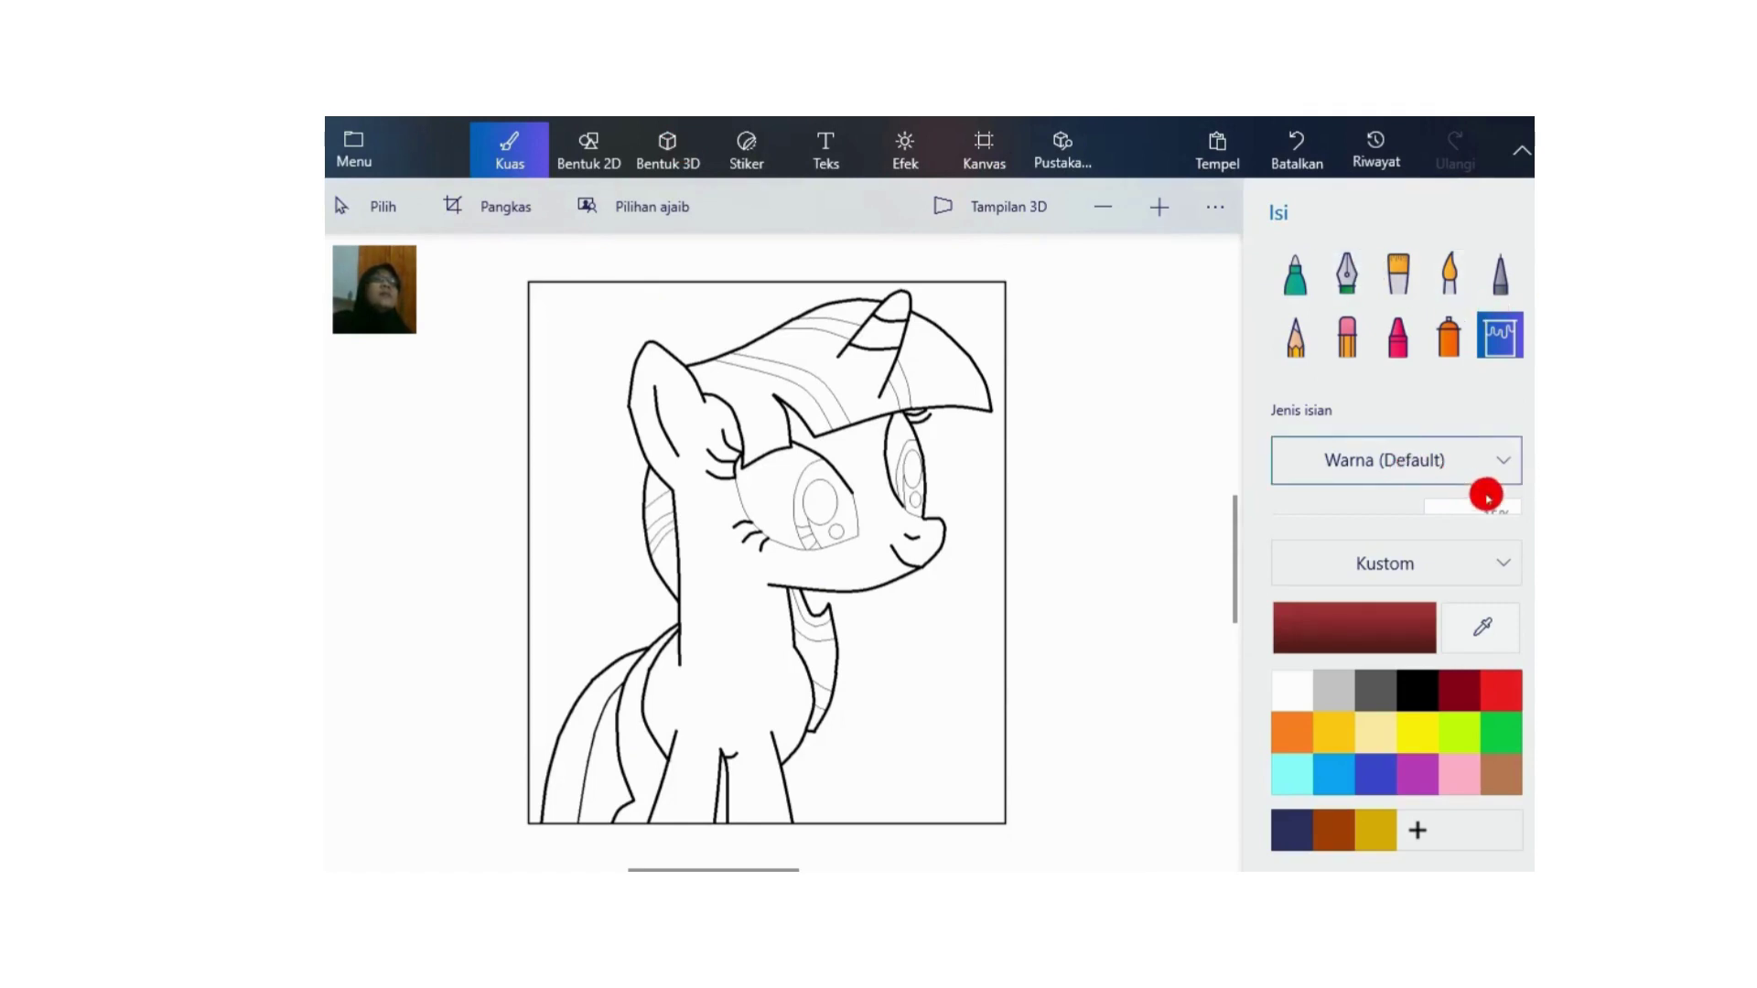
# Step: Fill the dark iris areas of both pony eyes with black
pyautogui.click(1420, 678)
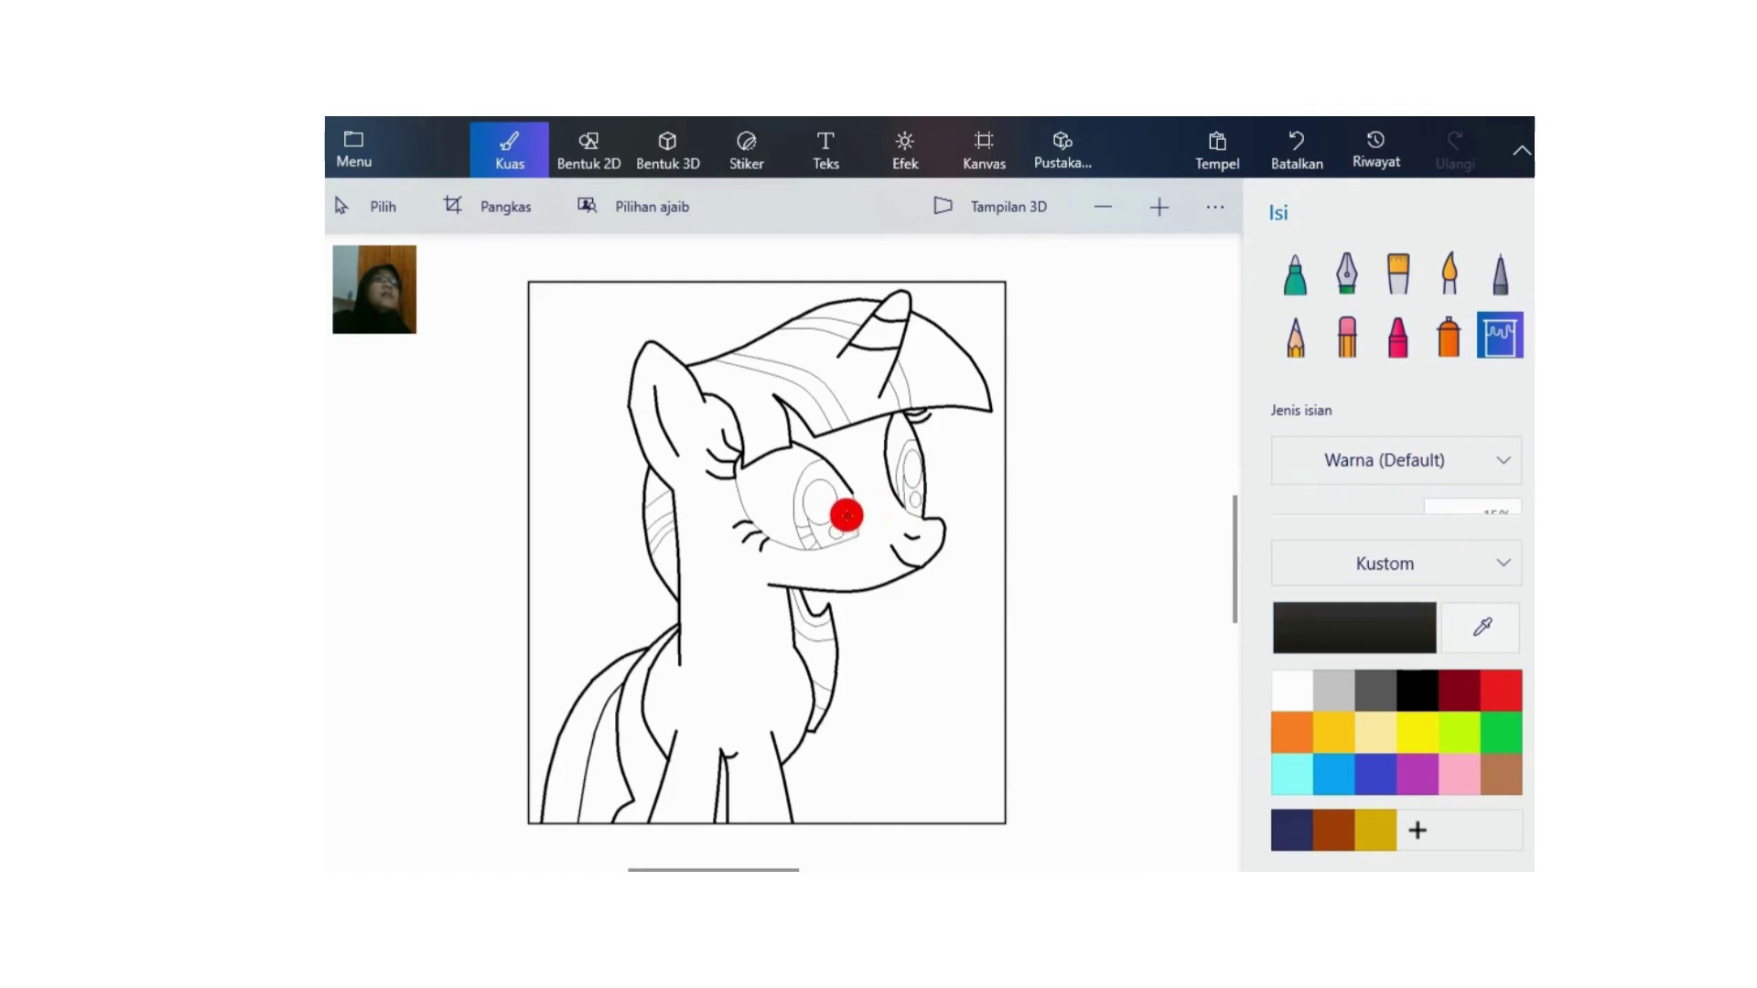
pyautogui.click(847, 515)
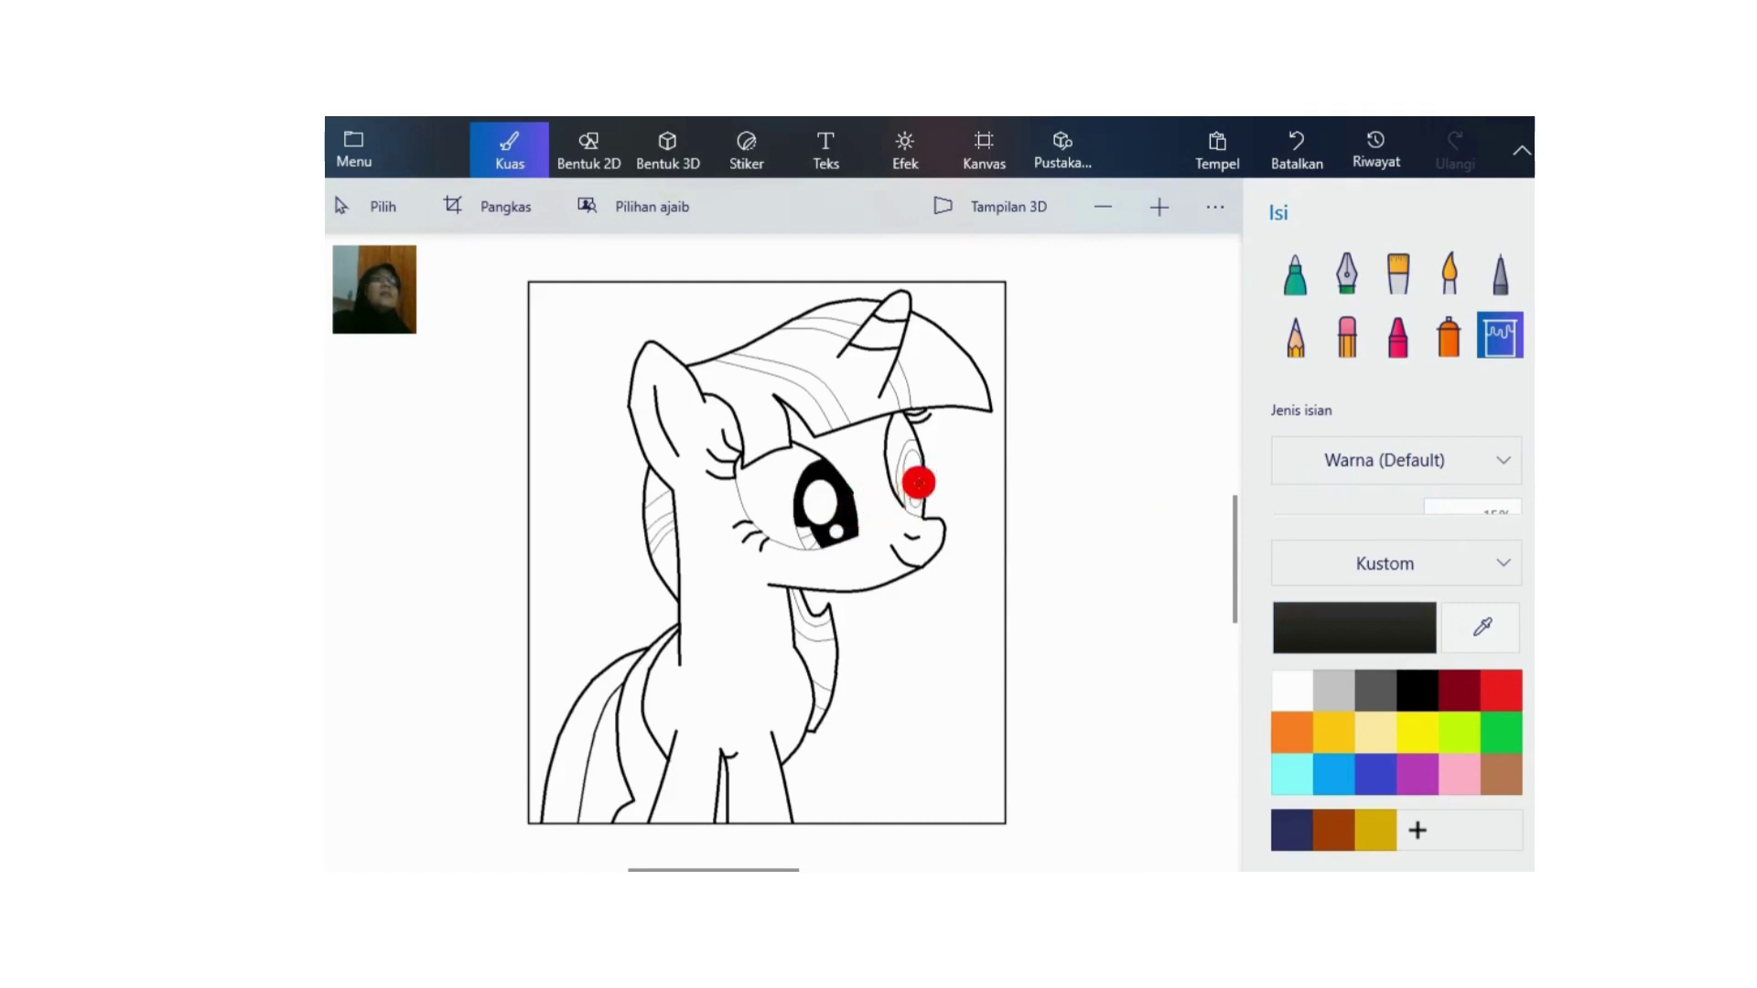
pyautogui.scroll(2, 926, 449)
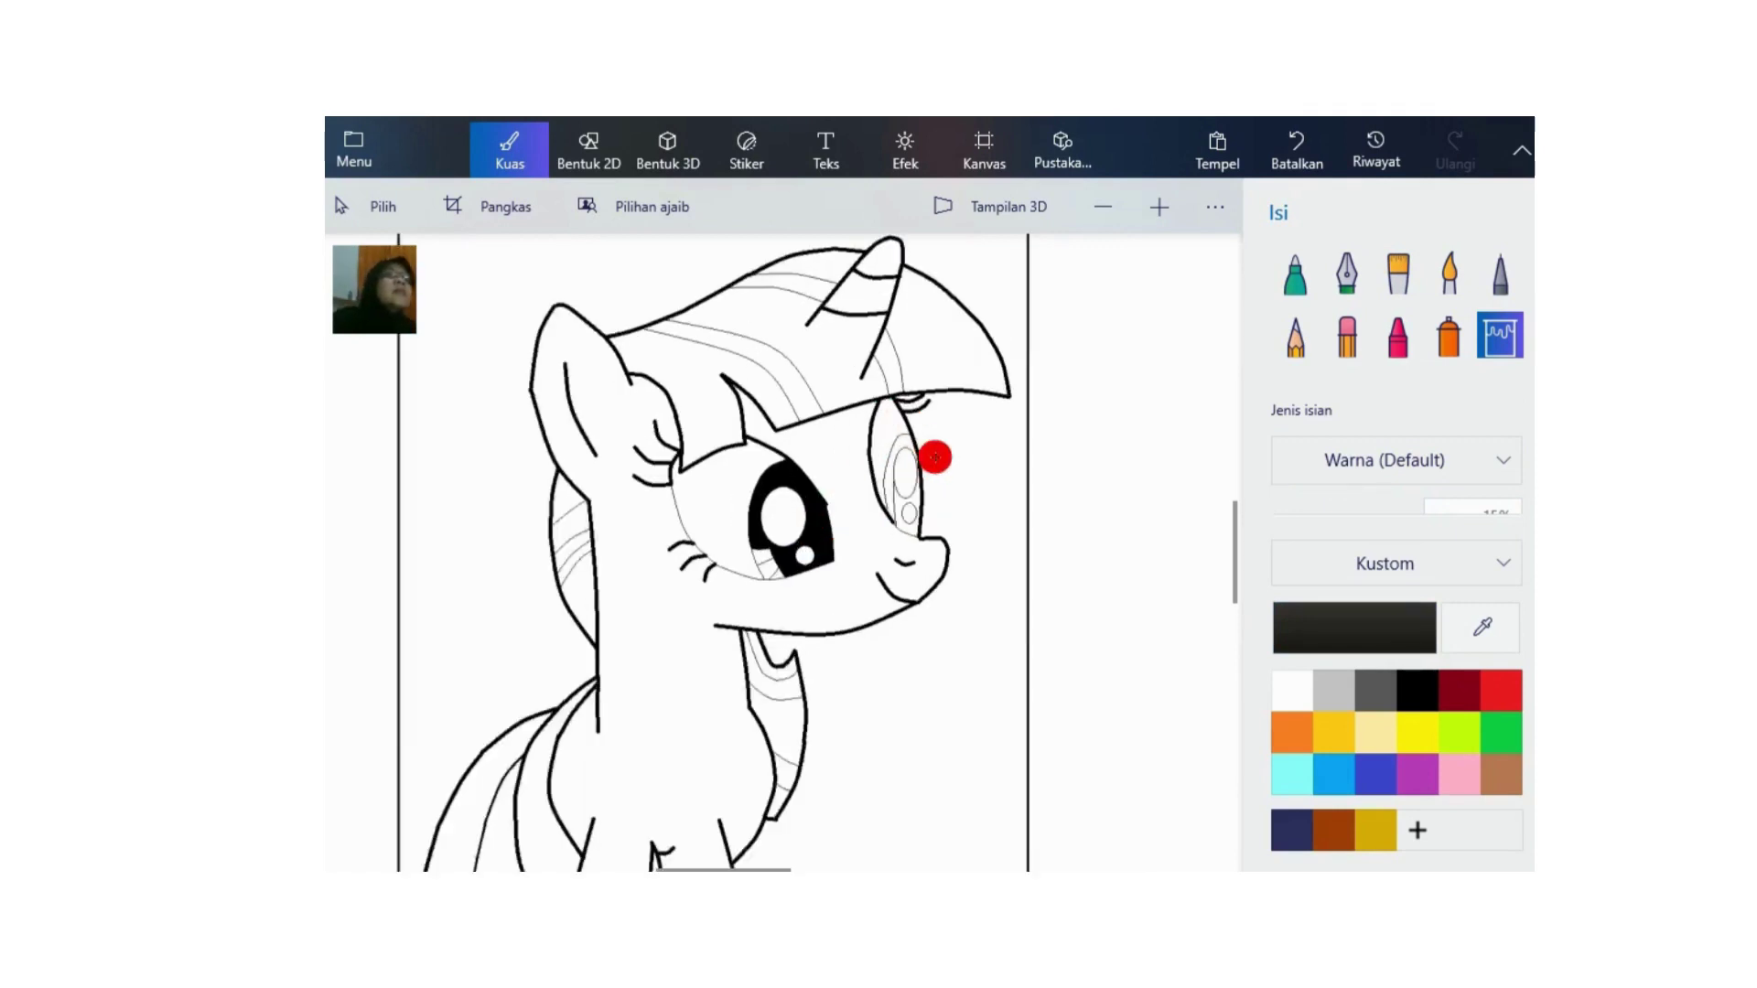
pyautogui.scroll(2, 926, 458)
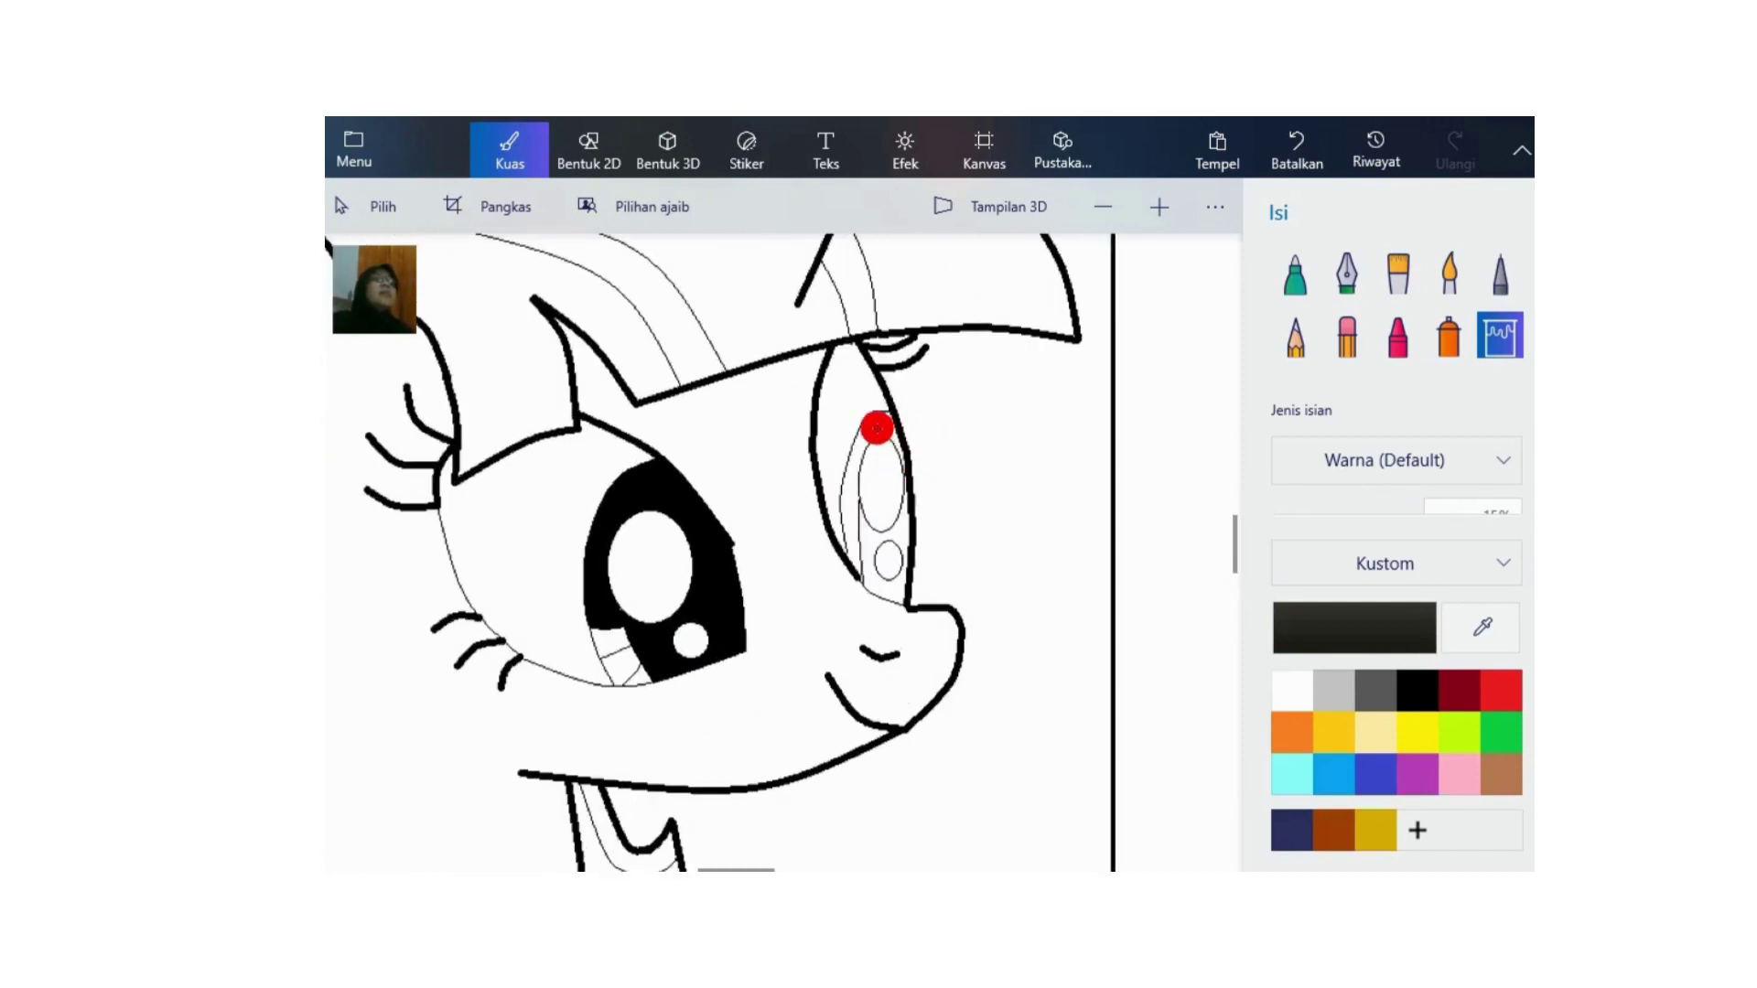
pyautogui.click(876, 427)
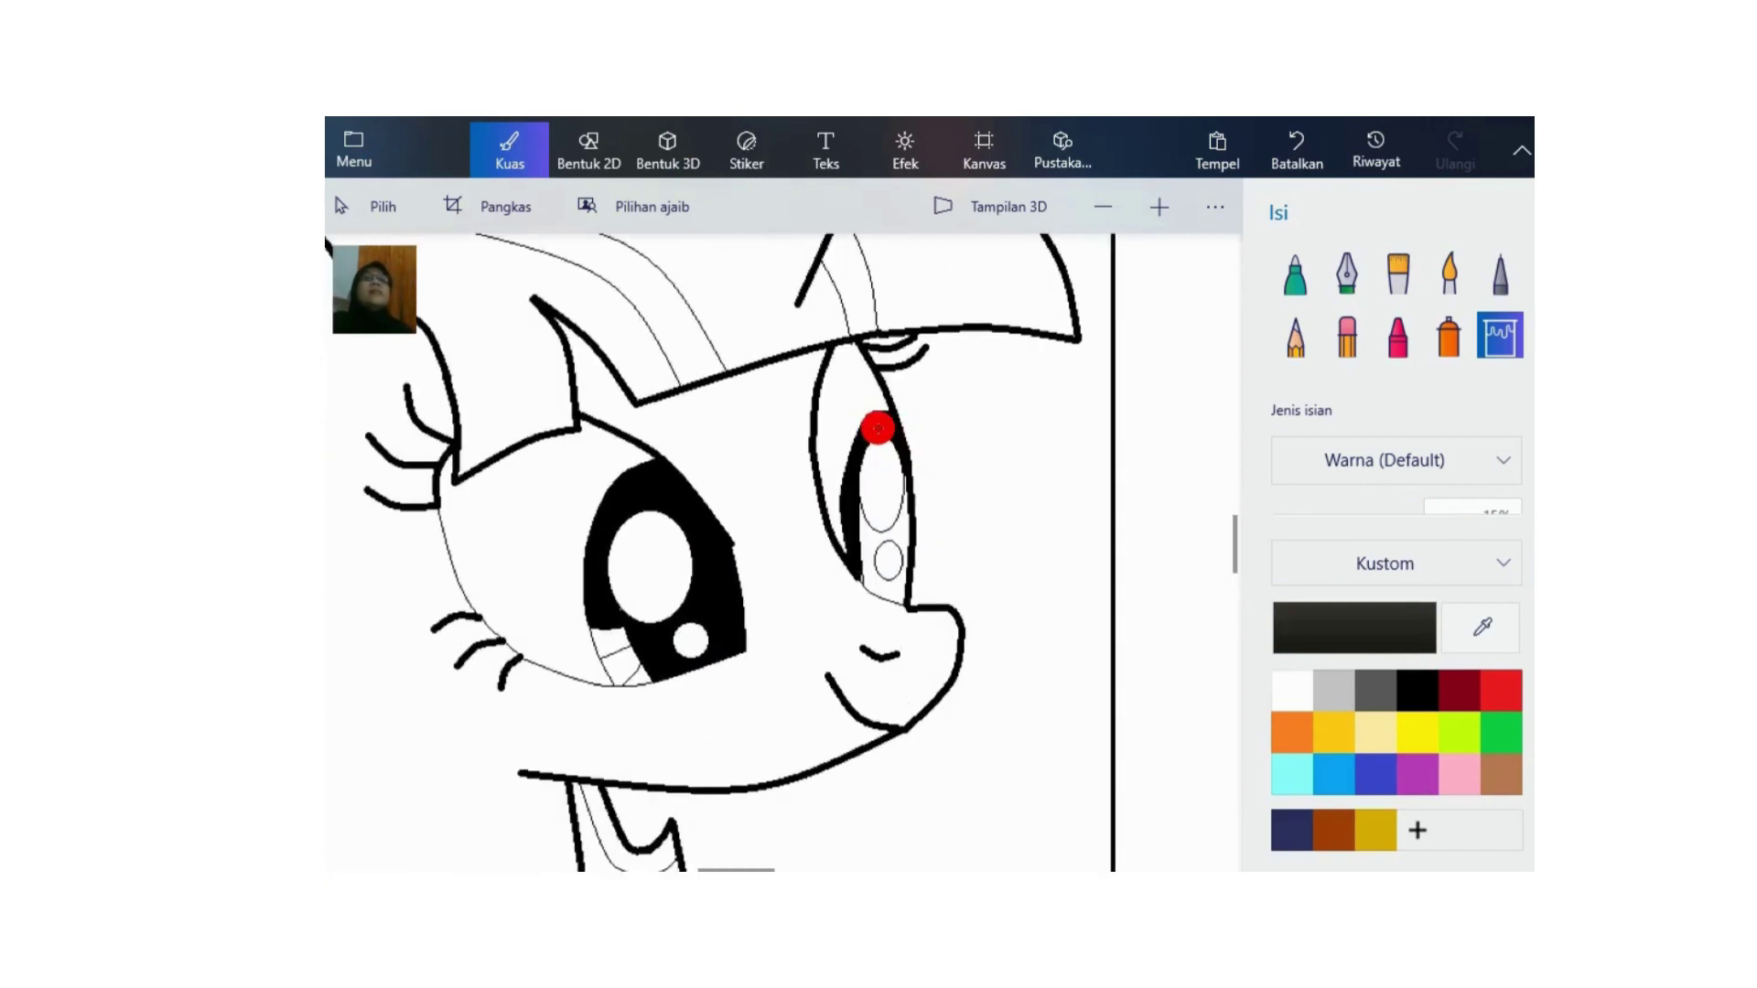
# Step: Mix the light purple c680e9 from the purple swatch and fill the lower iris areas of both eyes with it
pyautogui.click(1419, 771)
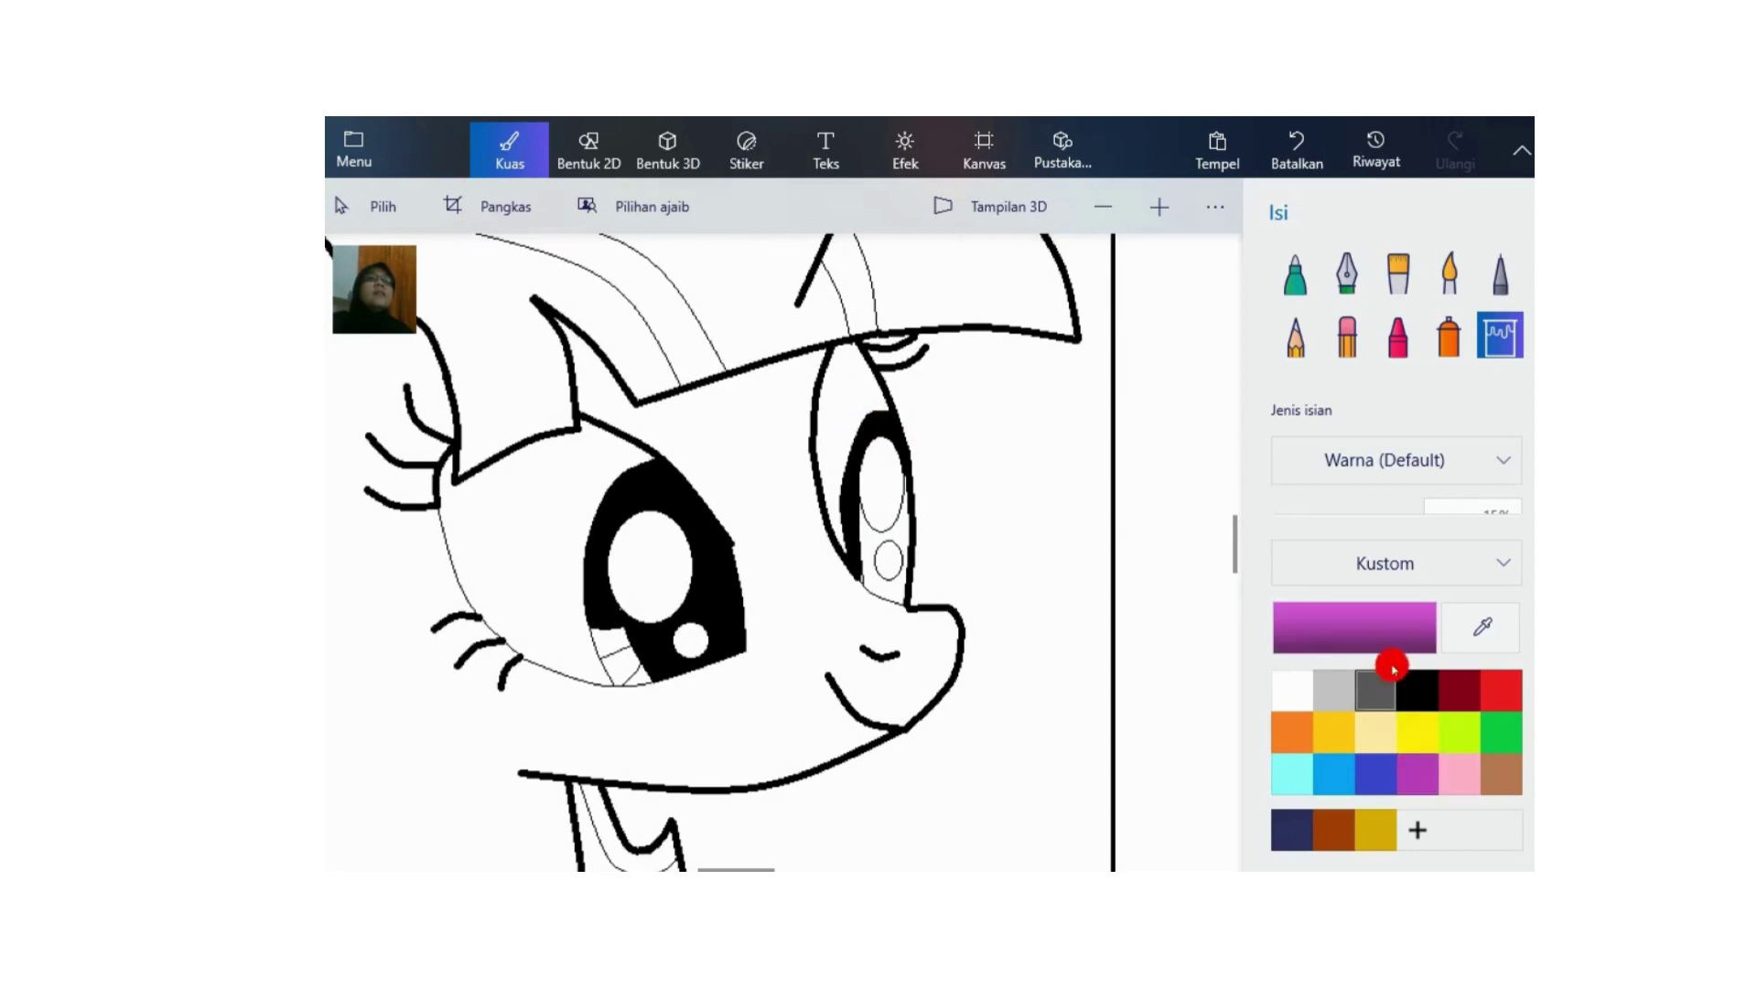
pyautogui.click(1381, 622)
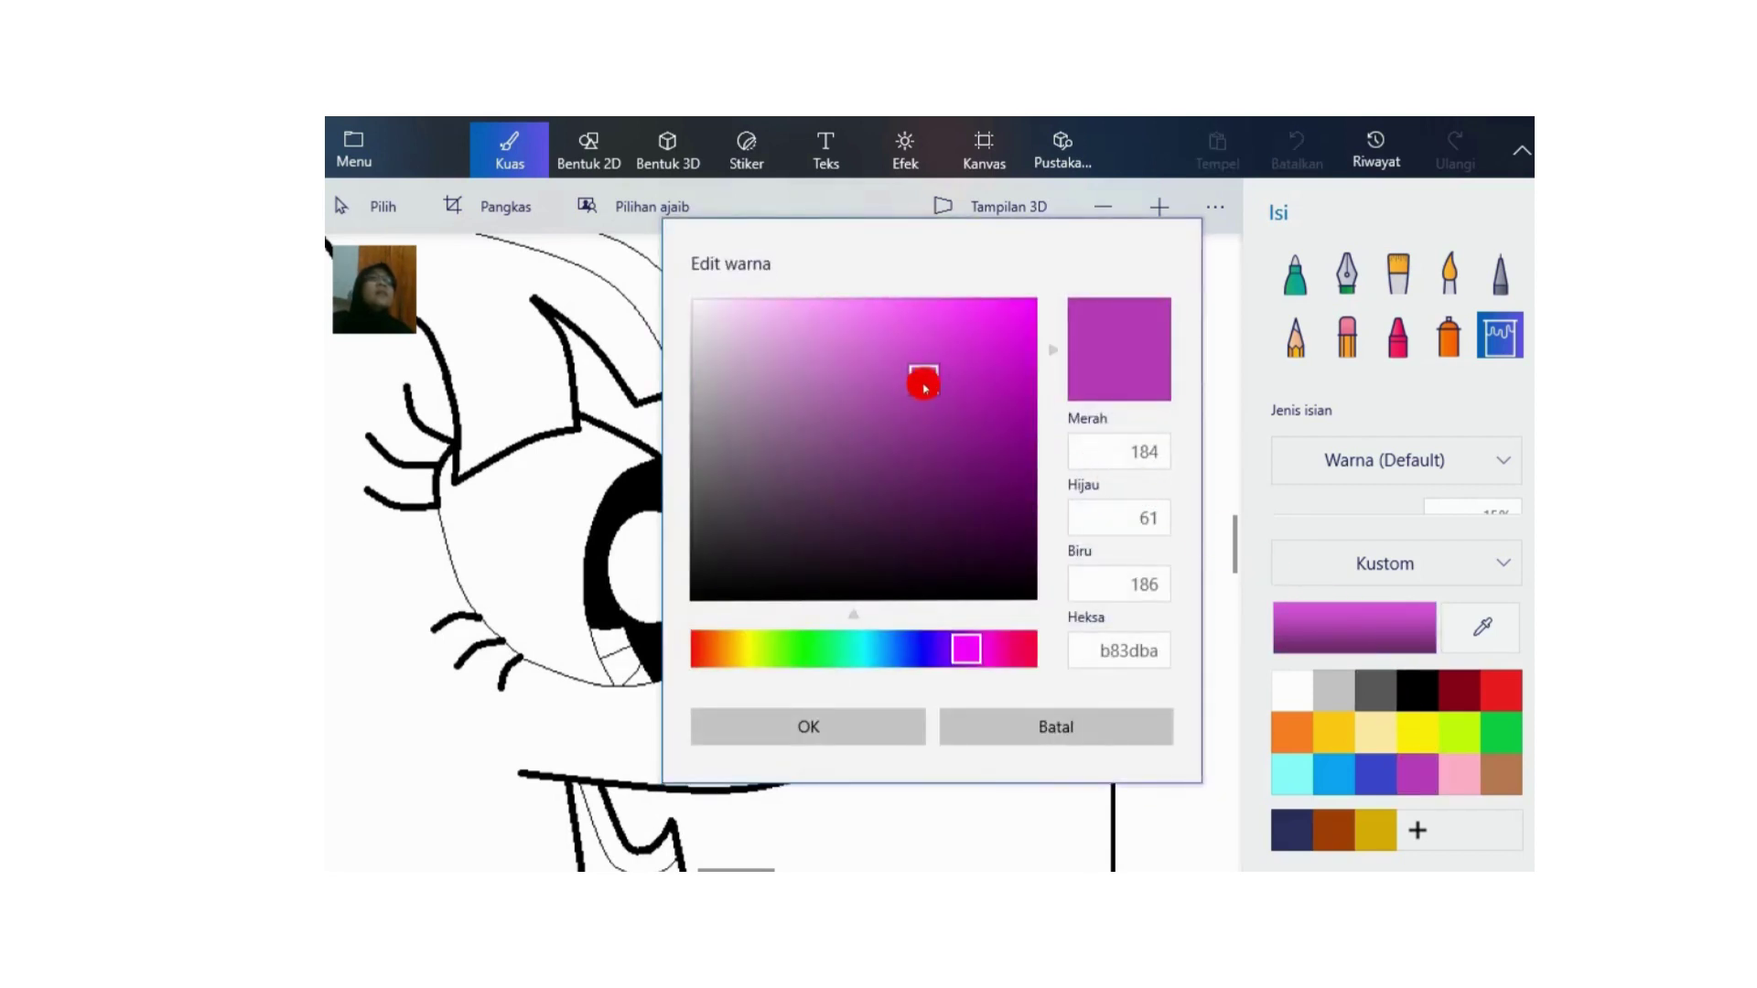
pyautogui.moveTo(906, 345); pyautogui.dragTo(849, 357)
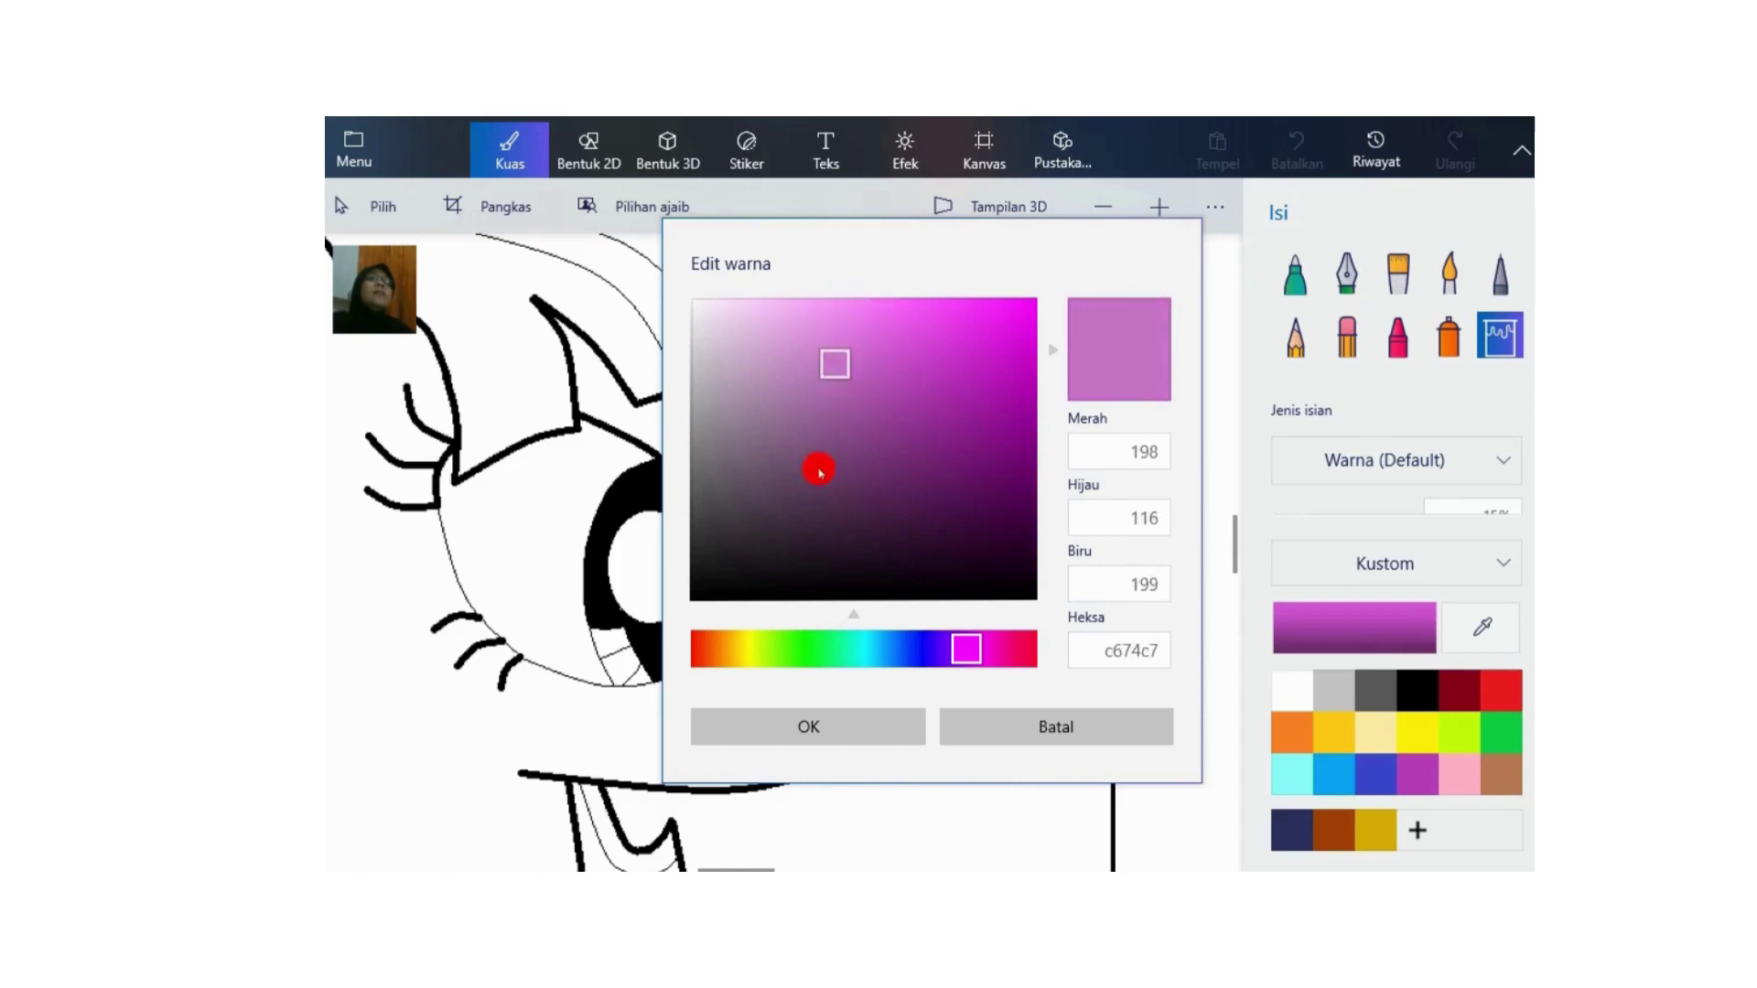
pyautogui.moveTo(816, 470); pyautogui.dragTo(929, 374)
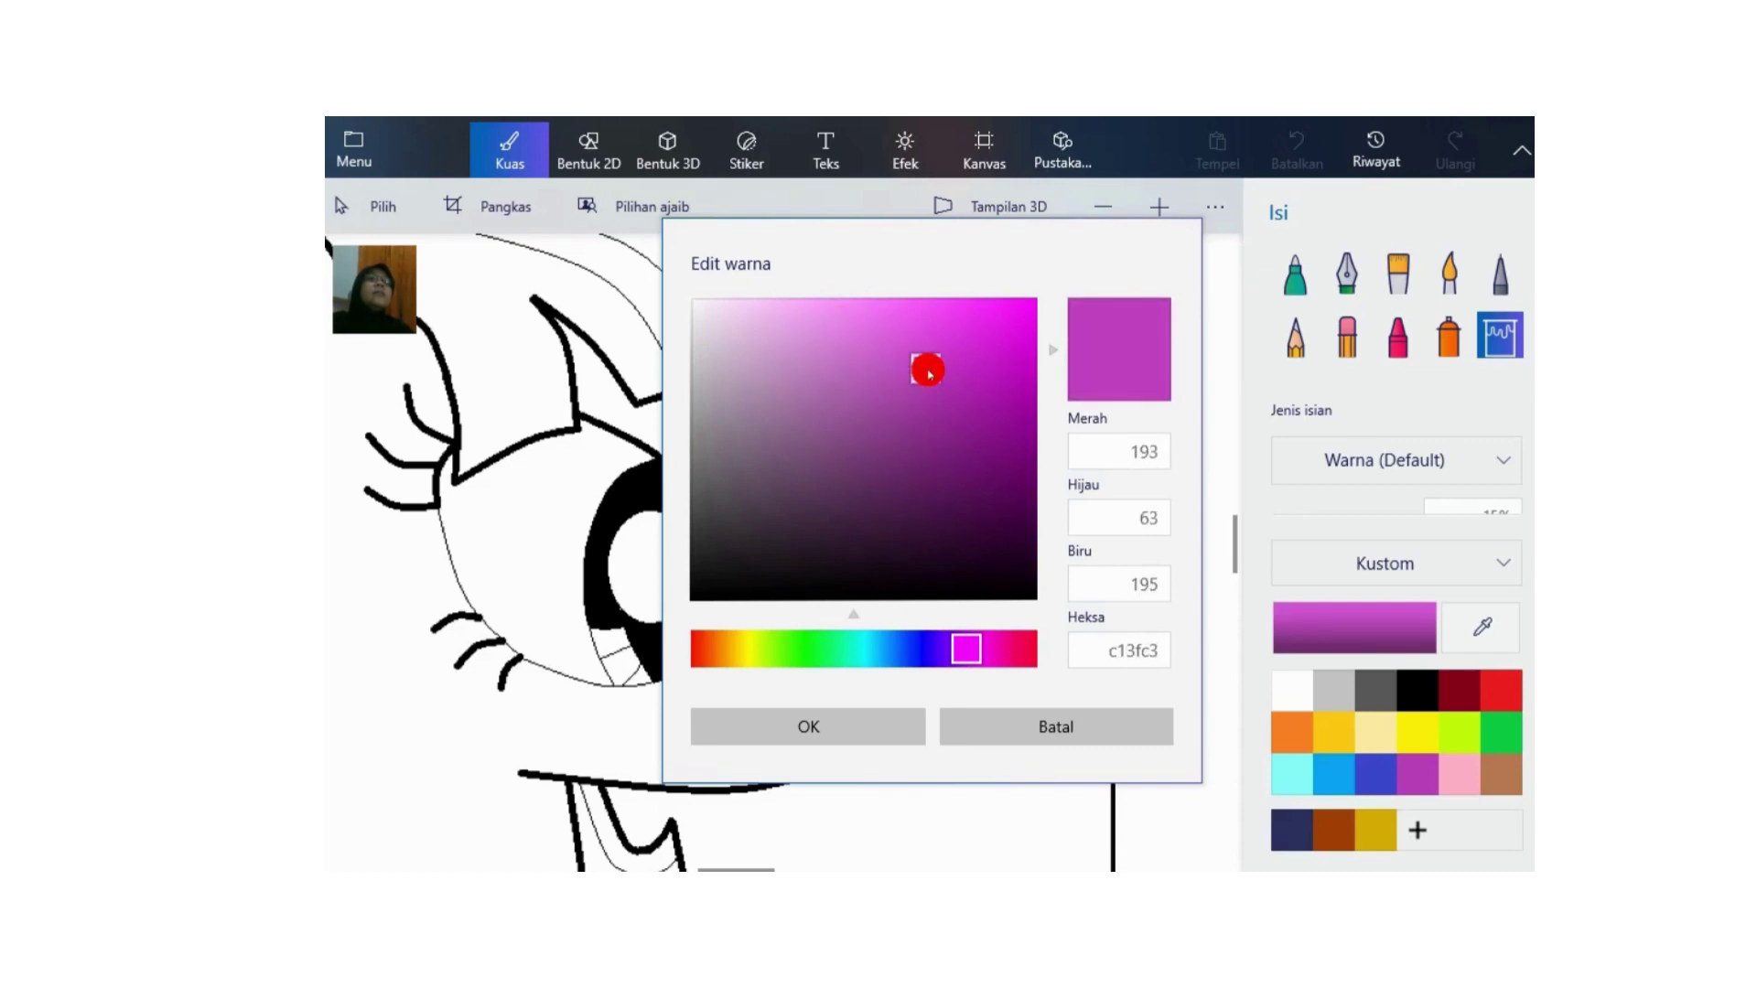
pyautogui.moveTo(931, 374); pyautogui.dragTo(846, 346)
pyautogui.moveTo(965, 650); pyautogui.dragTo(942, 652)
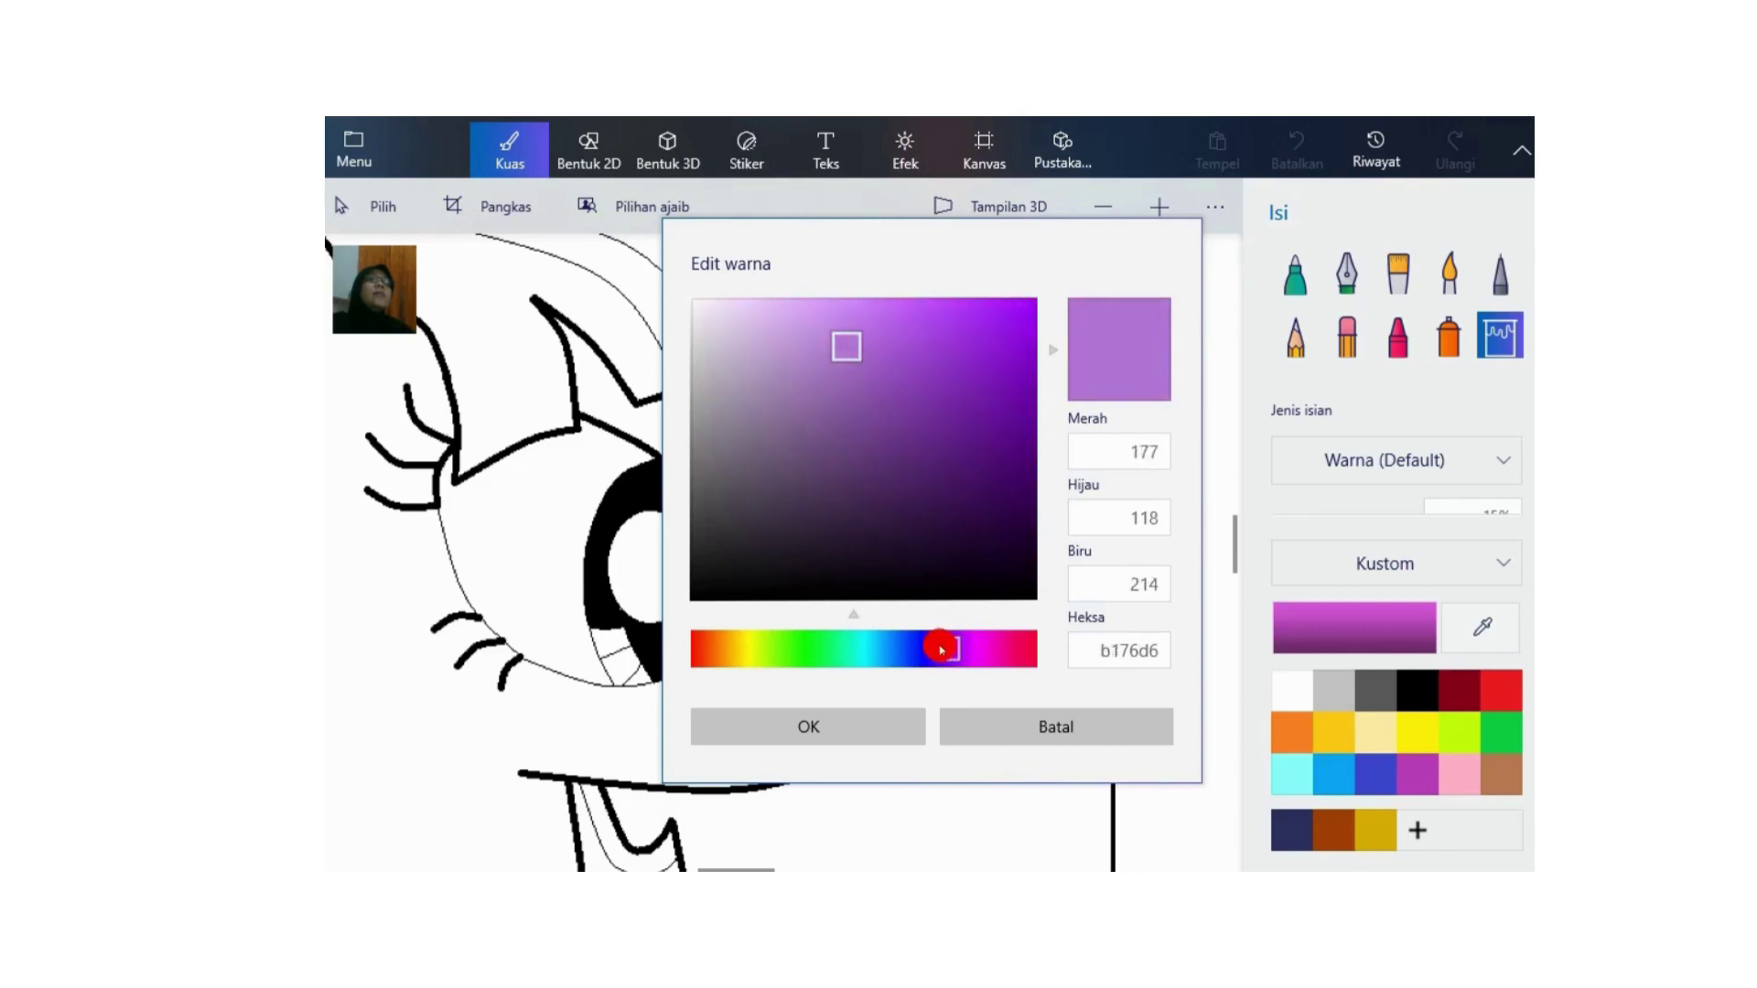
pyautogui.moveTo(836, 349); pyautogui.dragTo(850, 326)
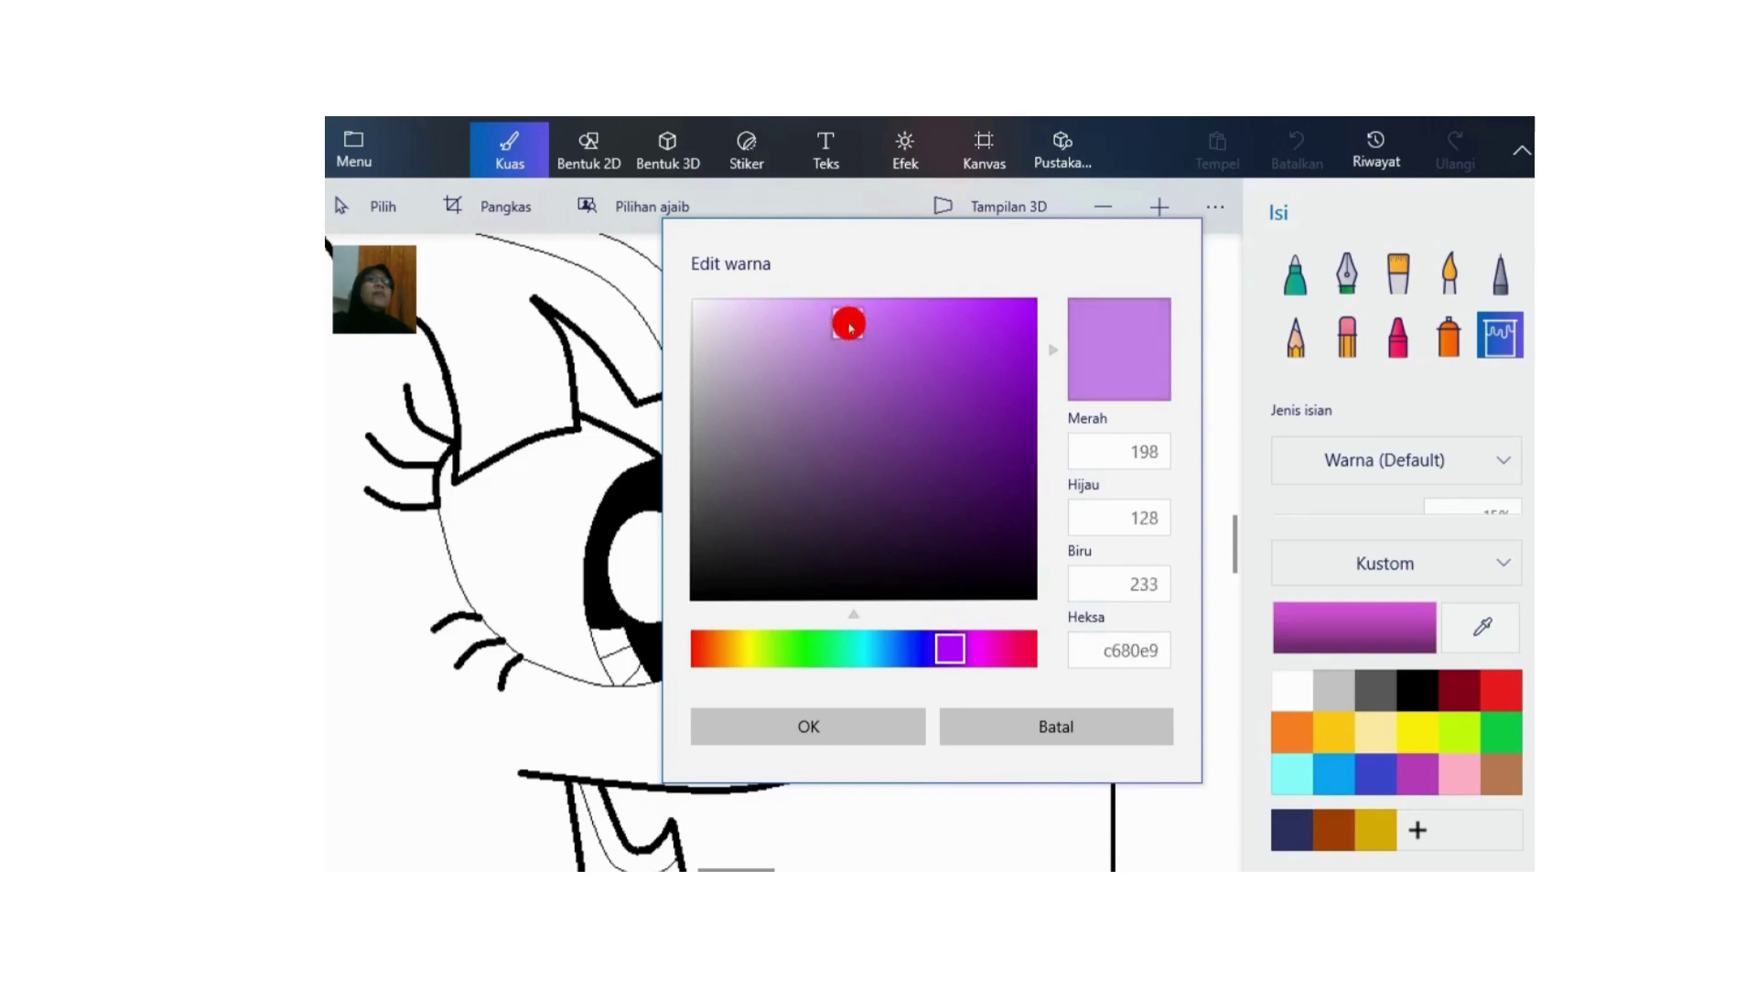
pyautogui.click(856, 712)
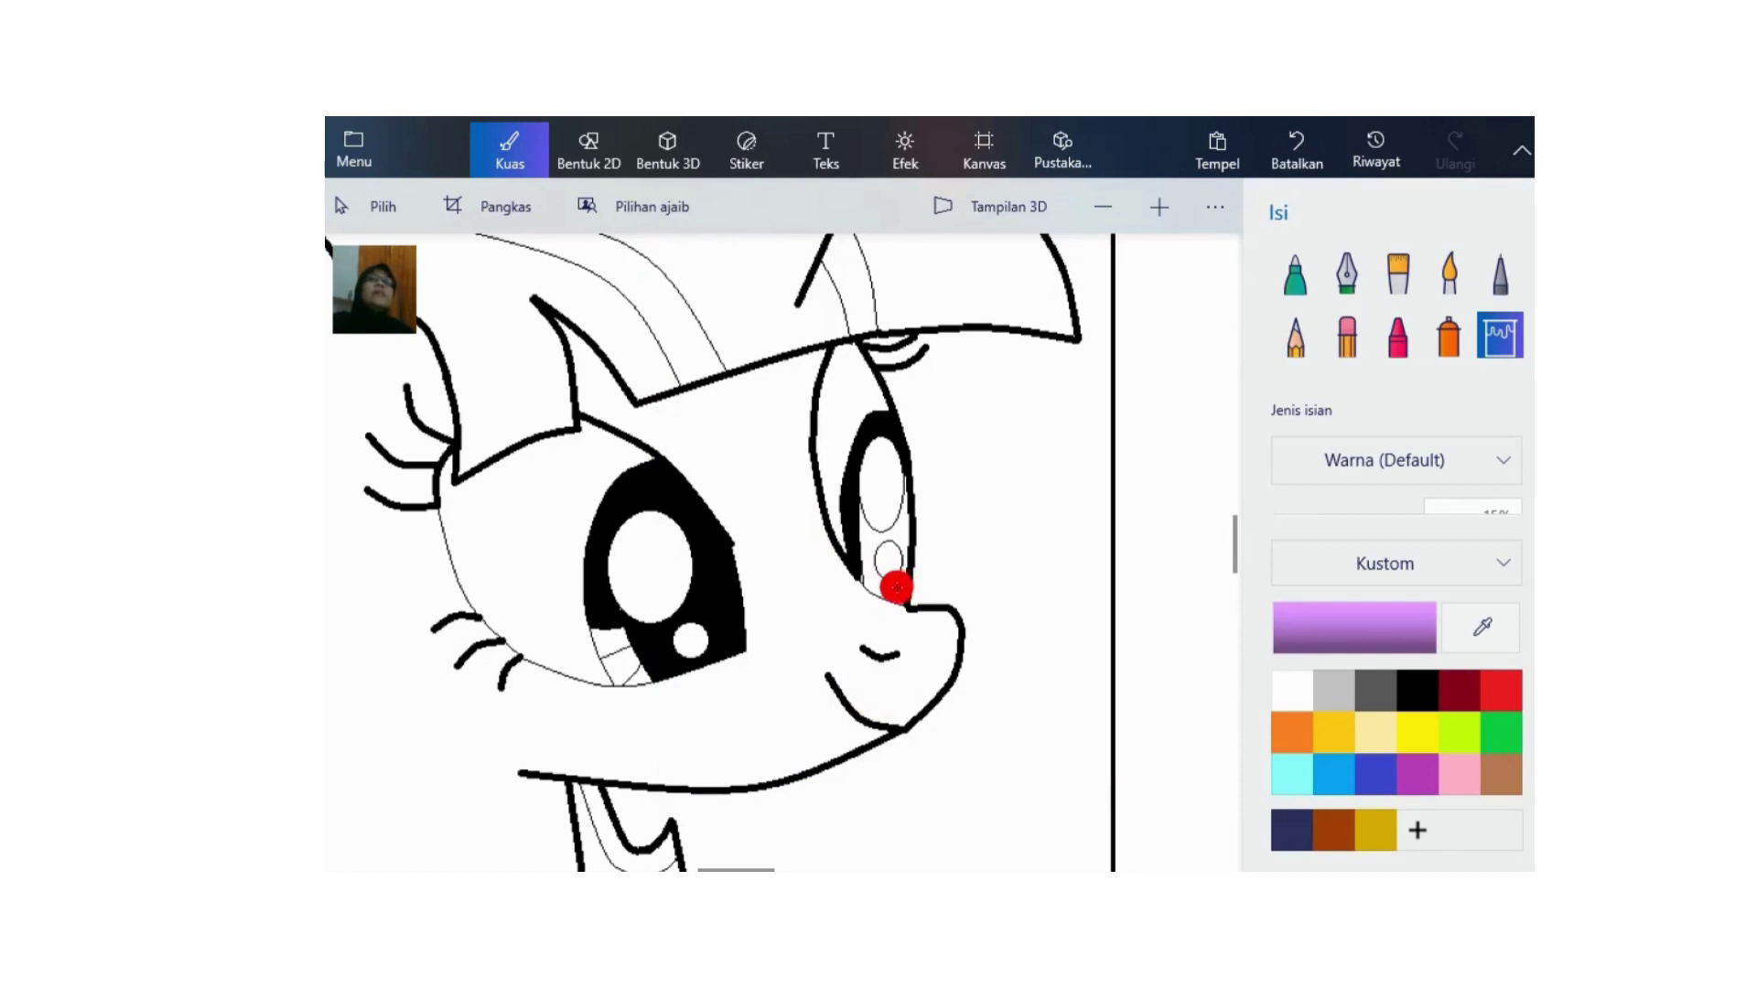
pyautogui.click(871, 541)
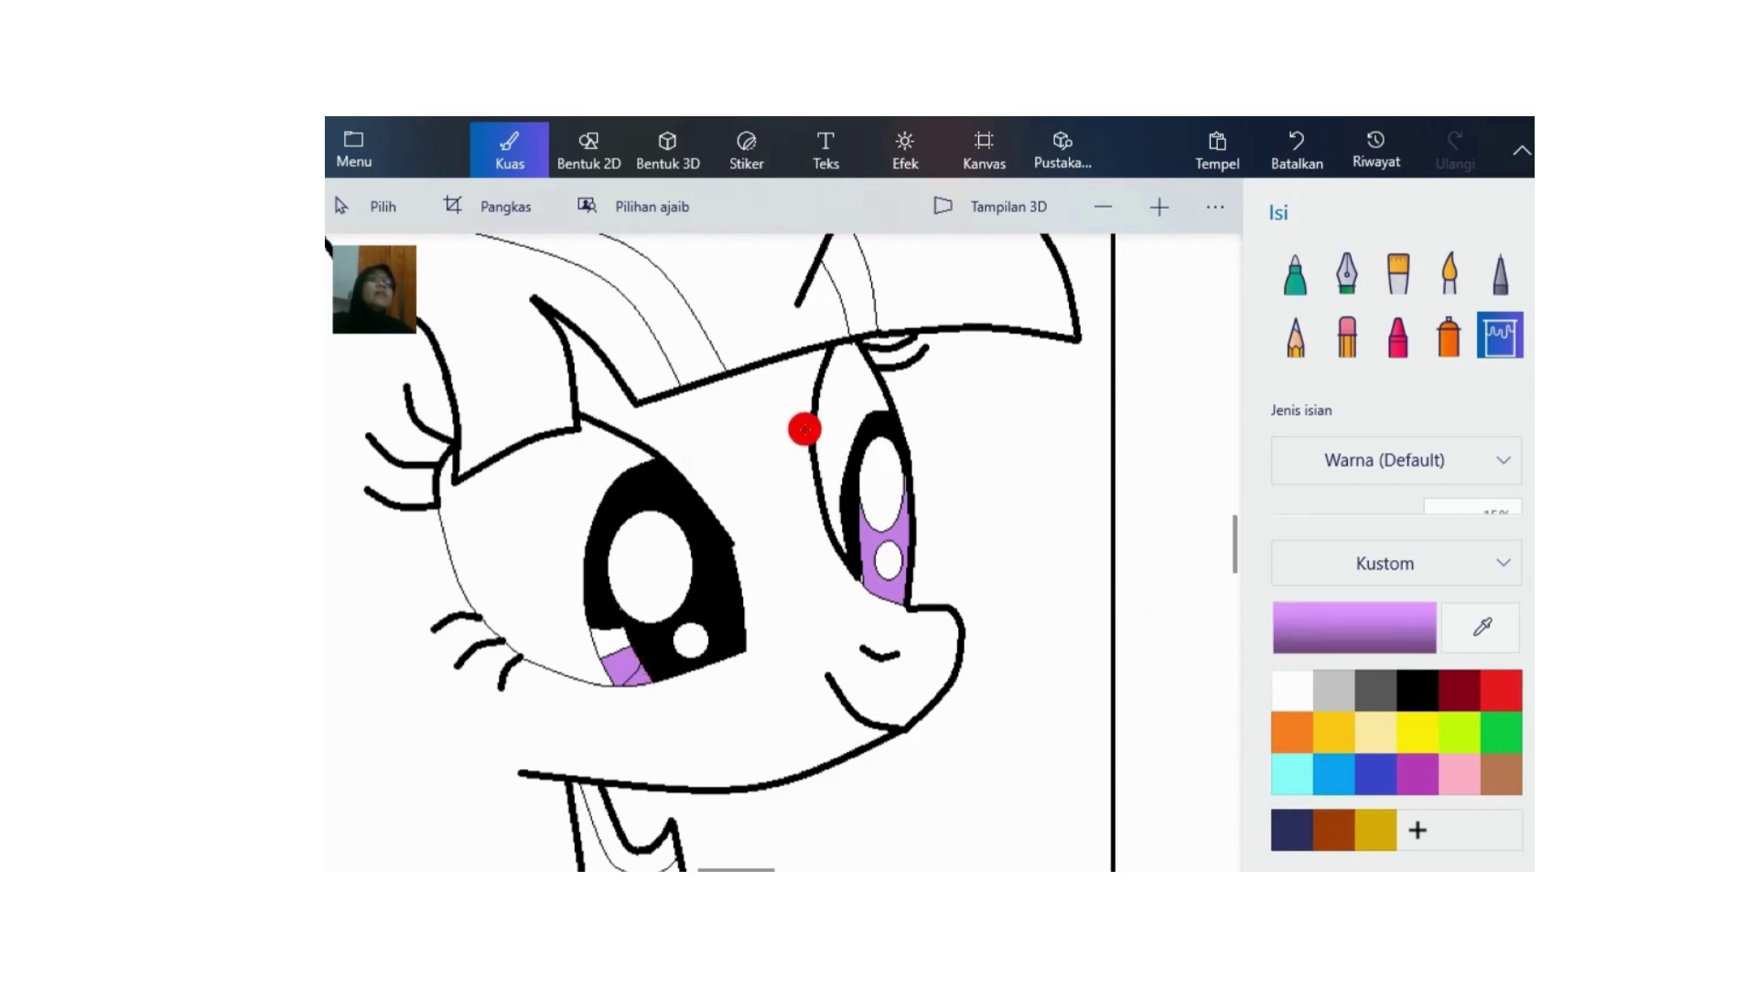
# Step: Fill the pony's face and body with the light purple, and refill them with a slightly darker shade of it
pyautogui.click(786, 425)
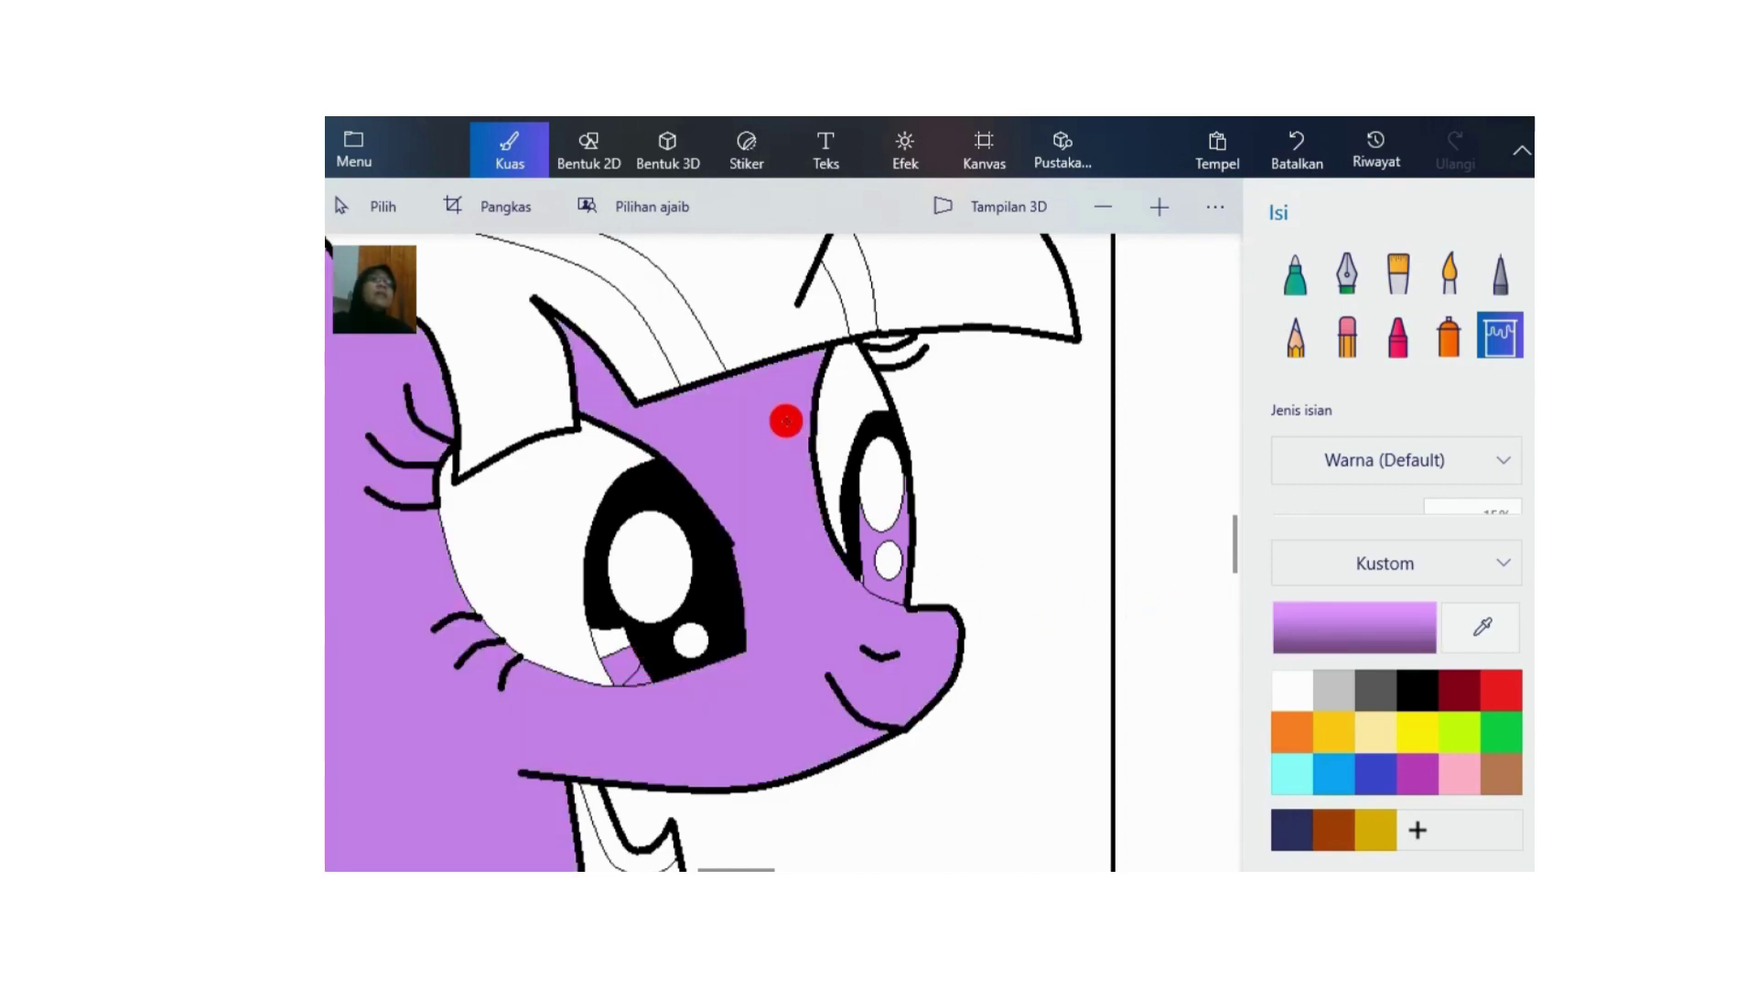
pyautogui.click(1345, 623)
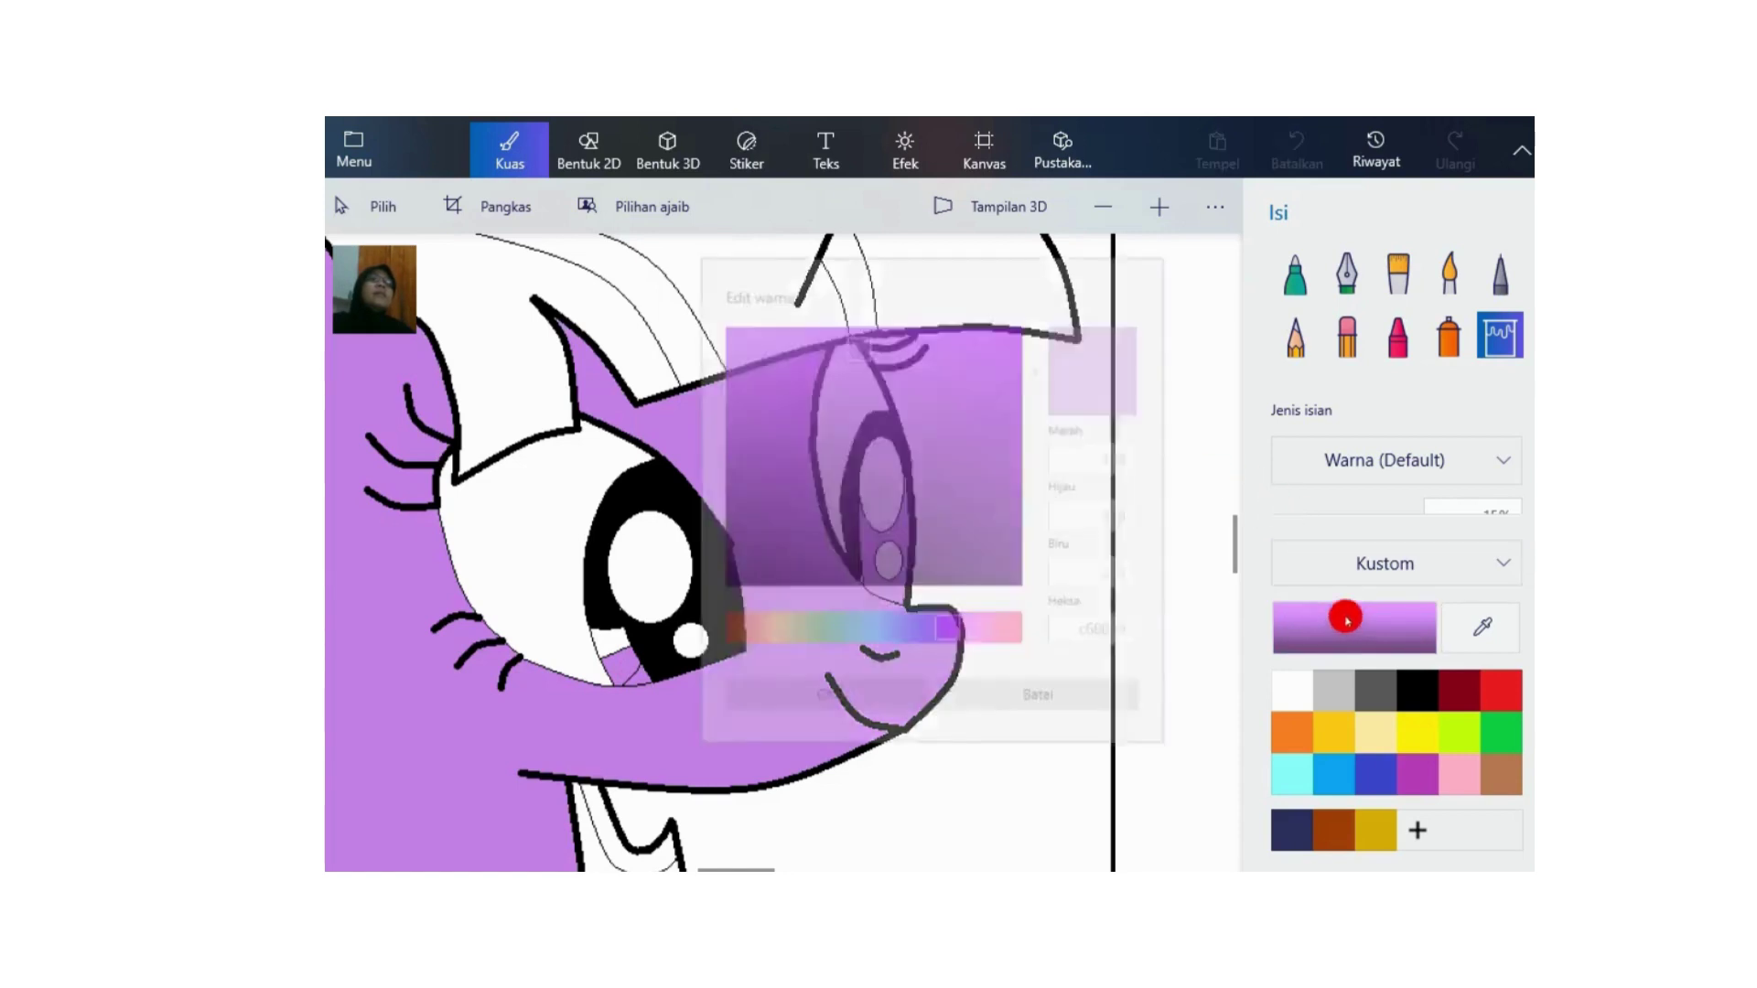
pyautogui.moveTo(843, 326); pyautogui.dragTo(845, 357)
pyautogui.click(870, 723)
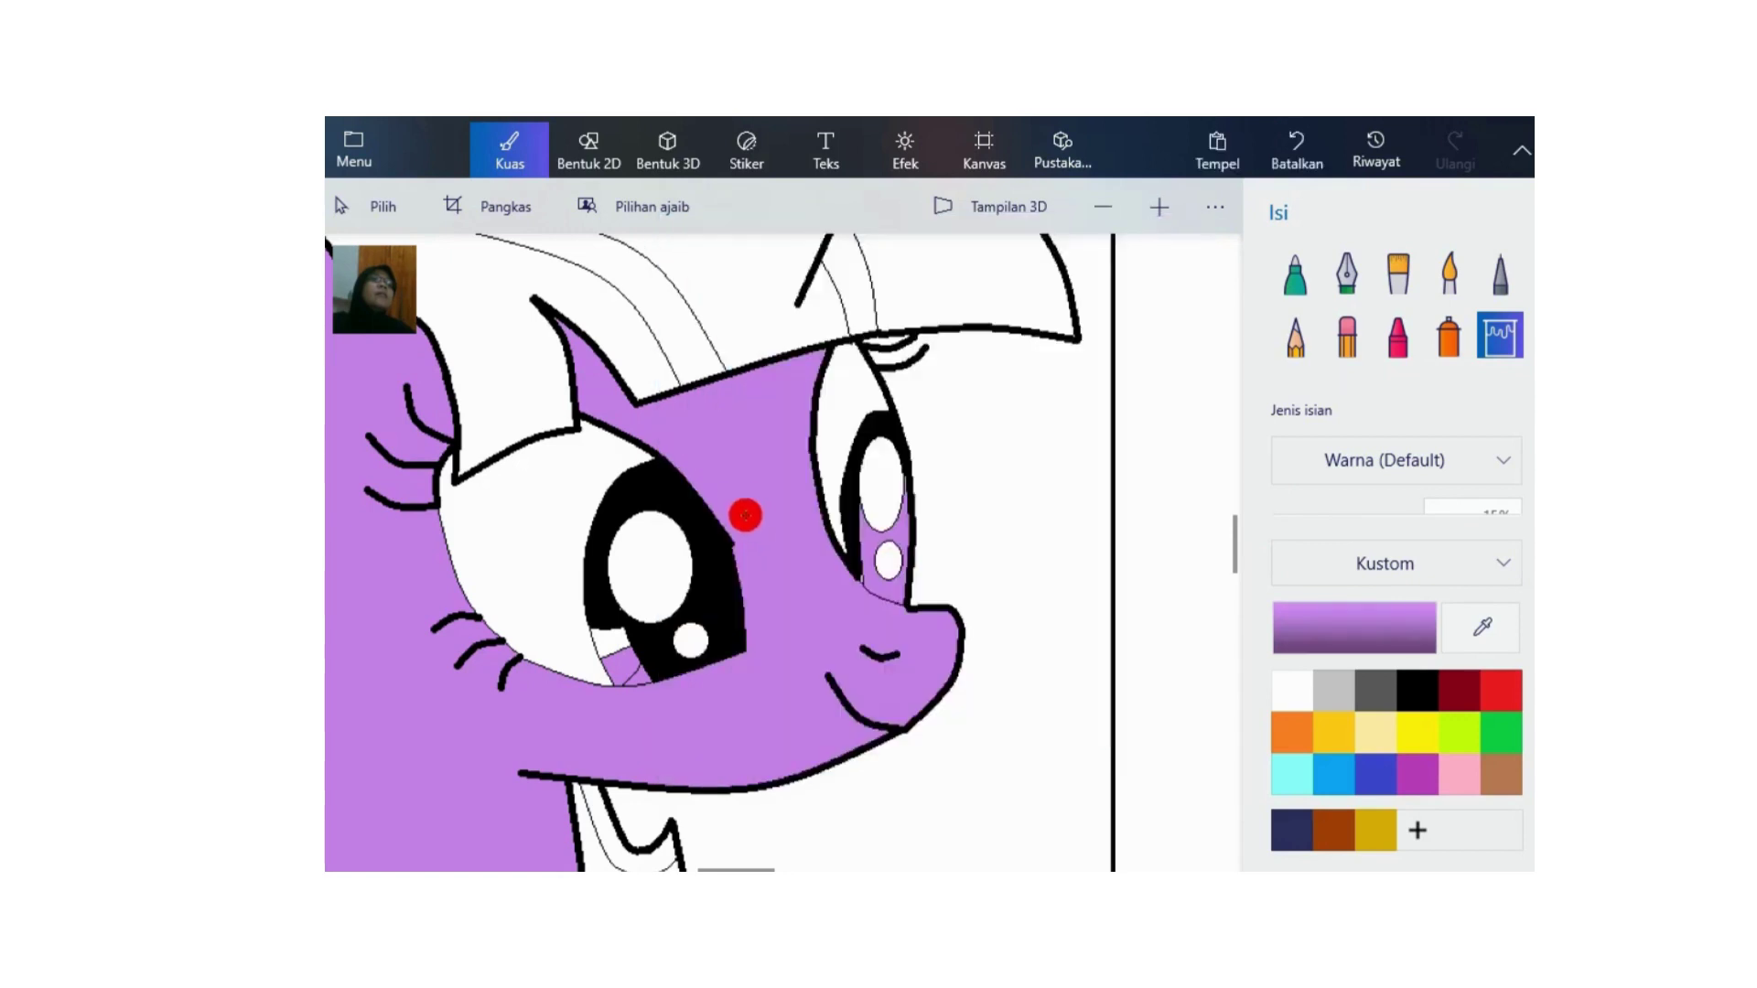
pyautogui.click(736, 491)
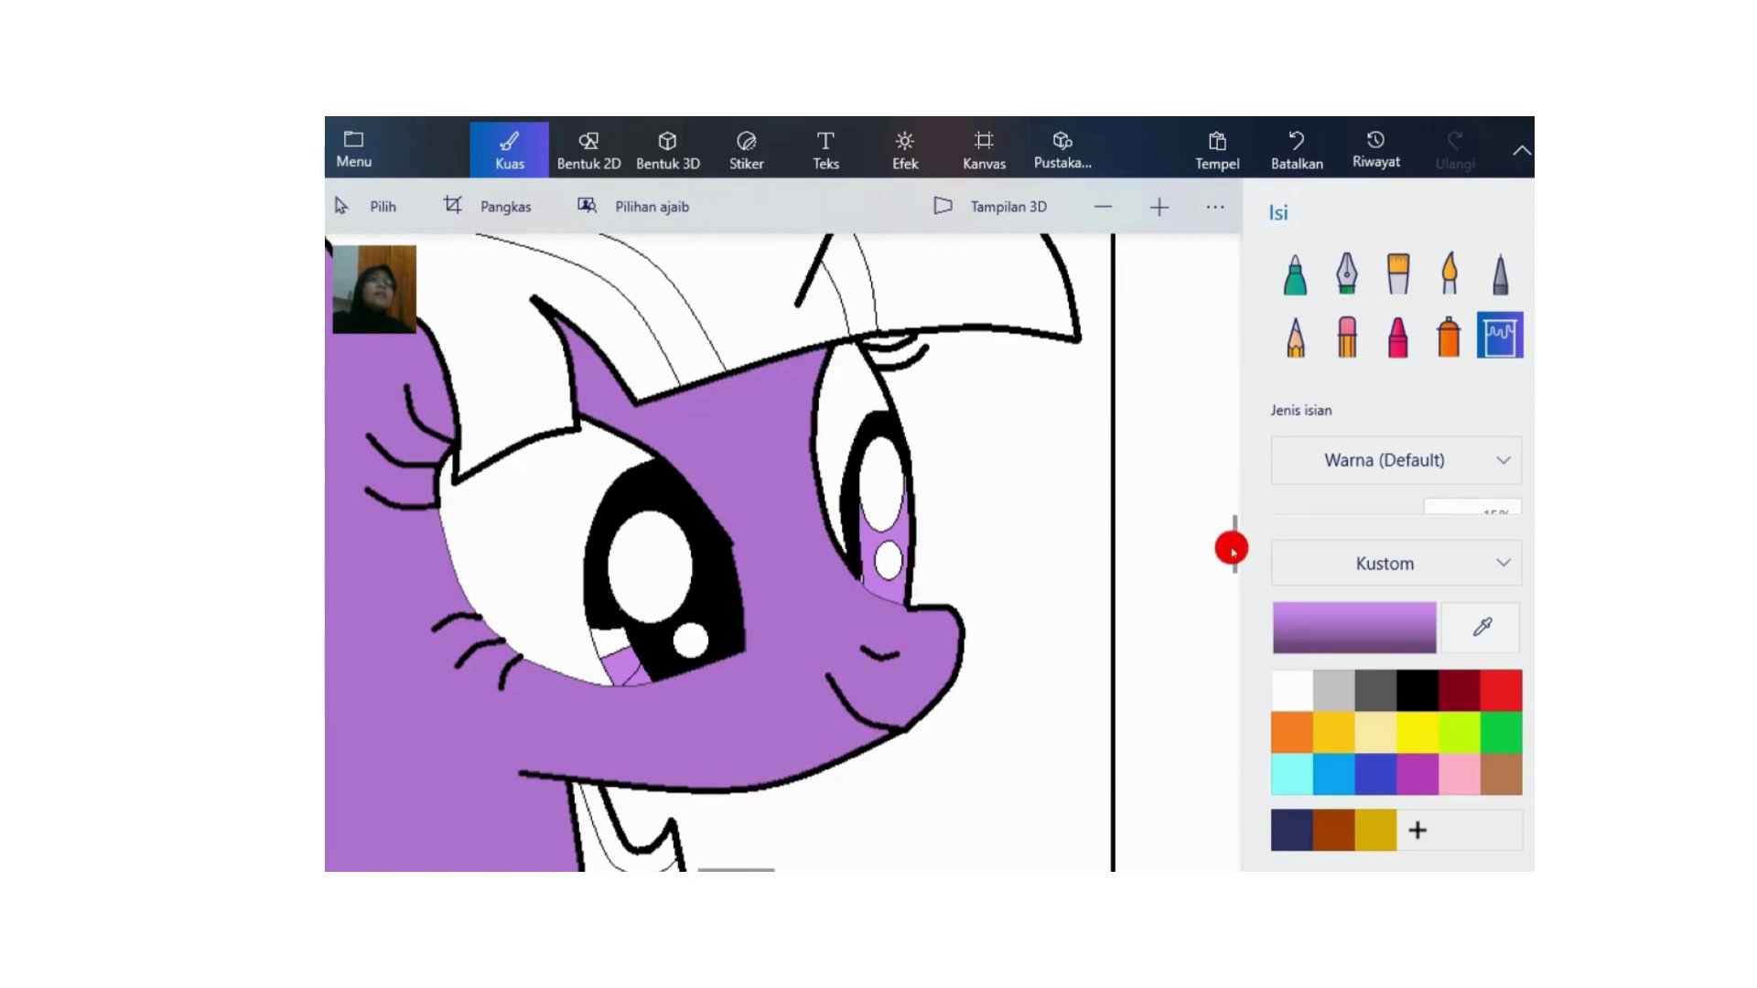
# Step: Fill the horn's segments and the mane stripe at the horn's base with the same purple as the body
pyautogui.scroll(-4, 943, 371)
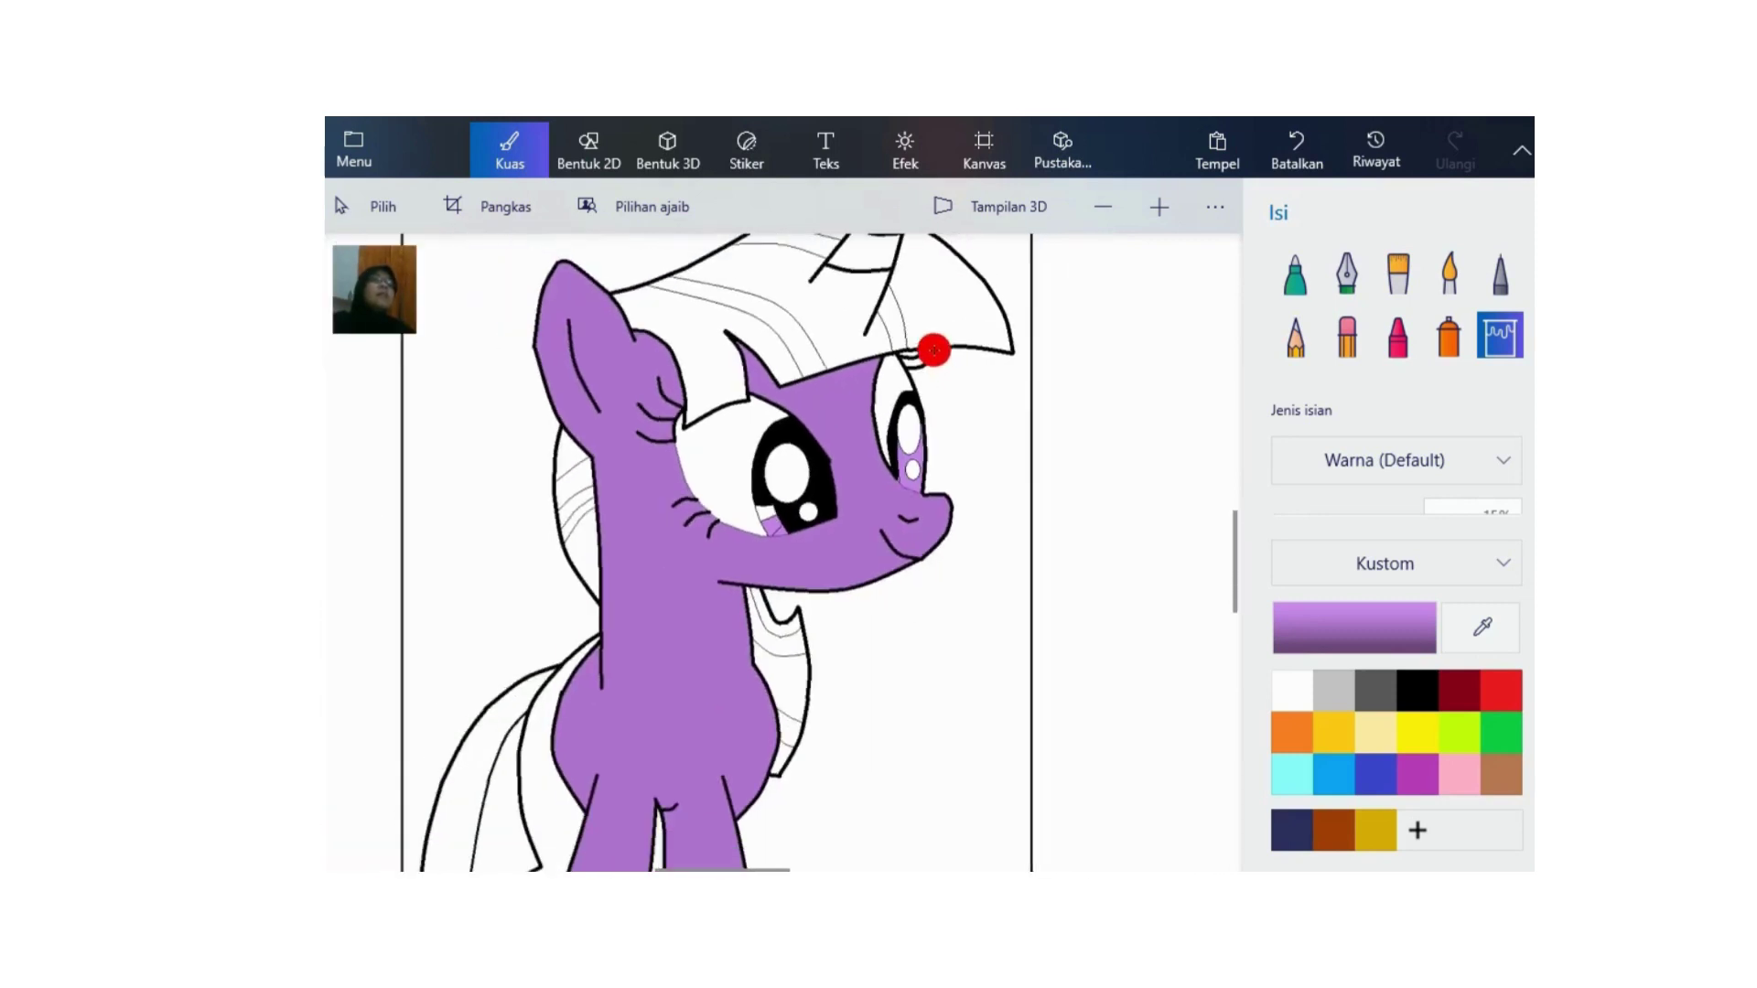
pyautogui.moveTo(1232, 521); pyautogui.dragTo(1139, 491)
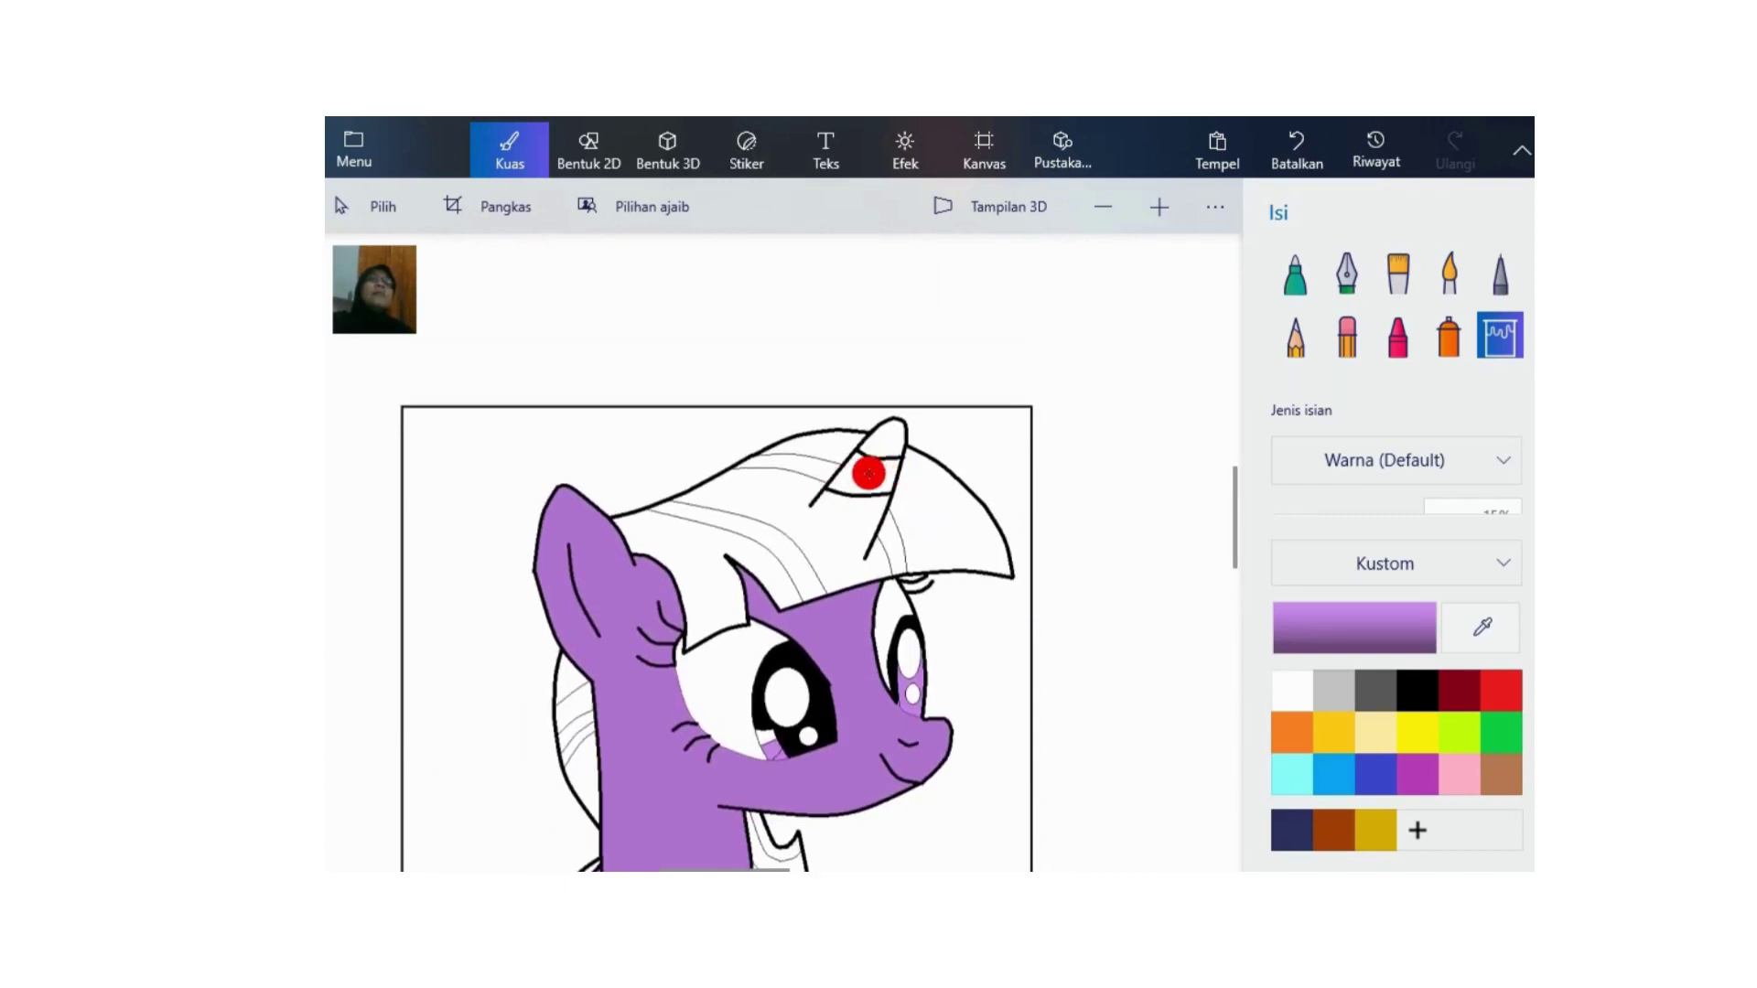
pyautogui.click(883, 443)
pyautogui.click(883, 441)
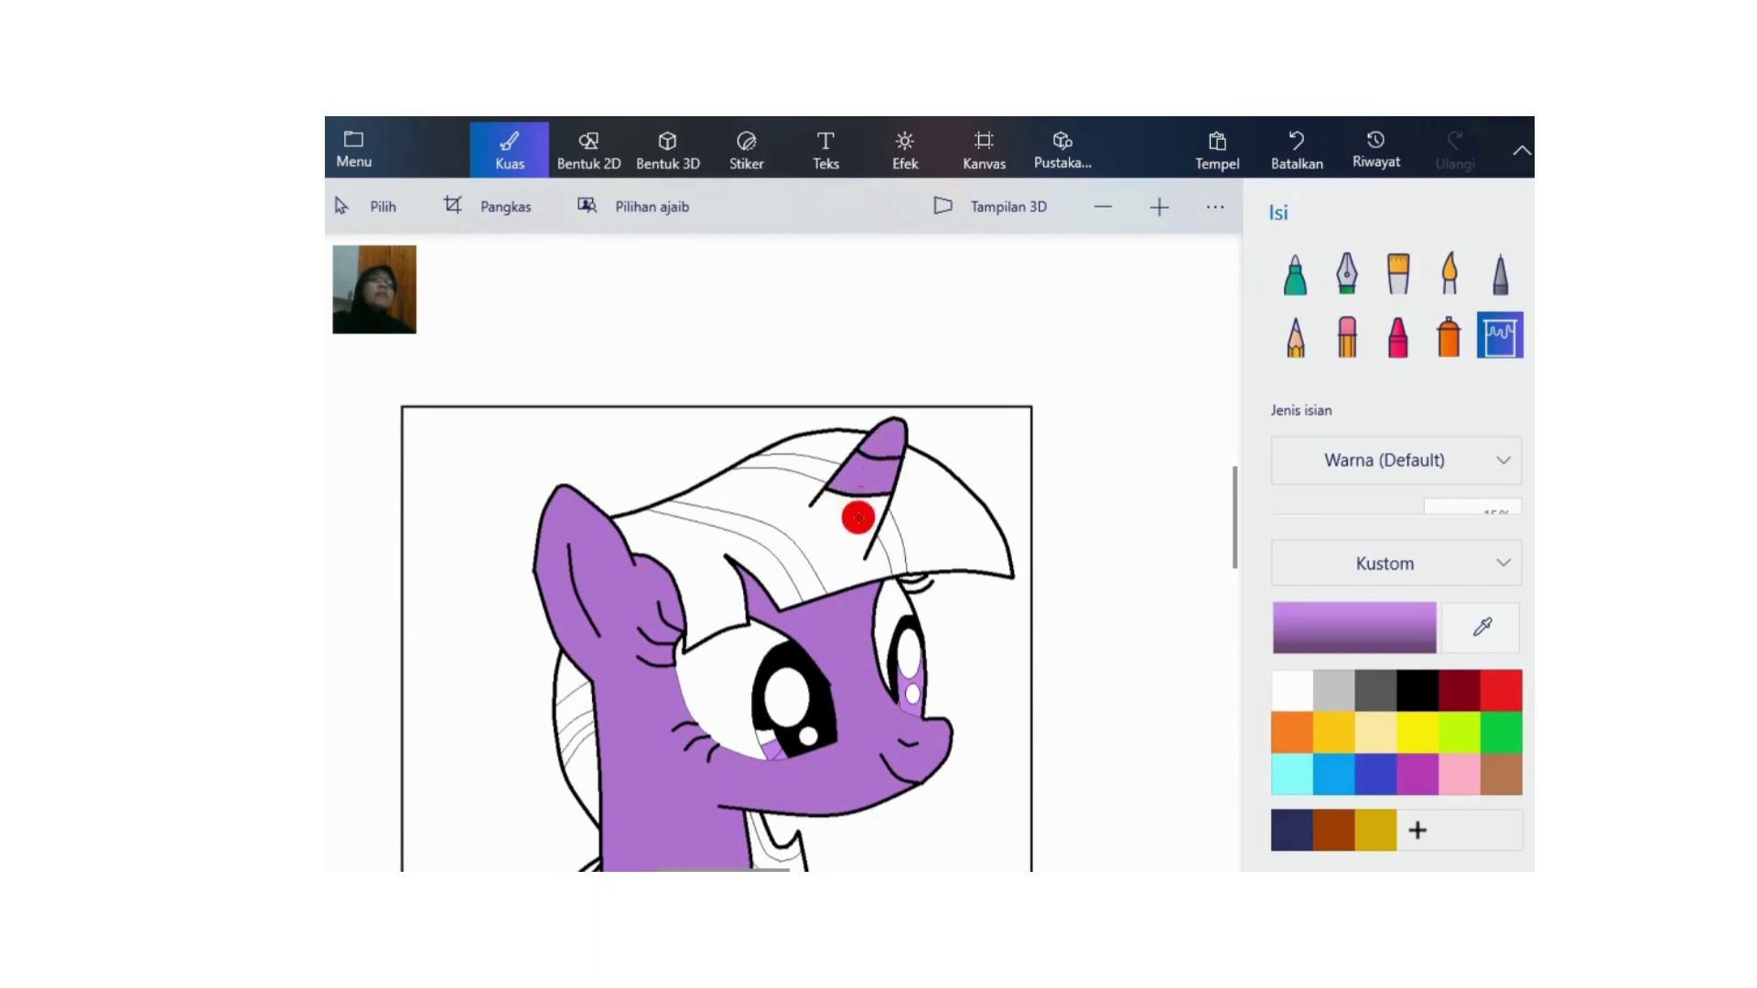
pyautogui.click(849, 535)
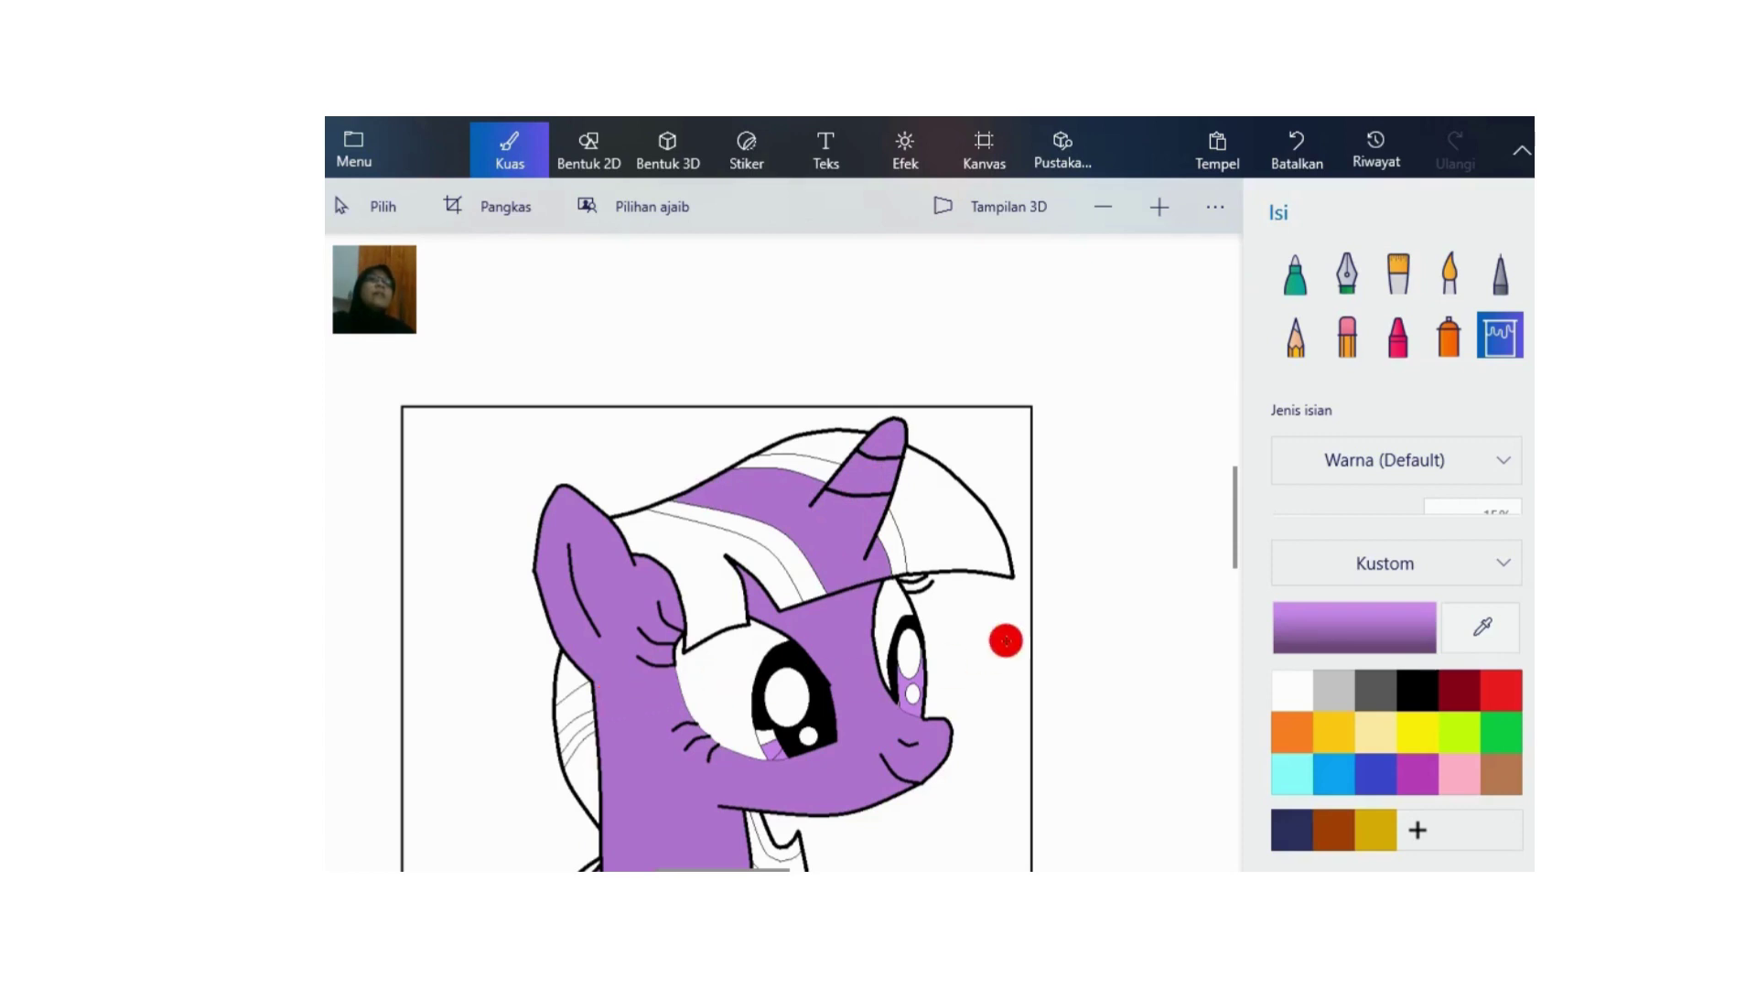
# Step: Lighten the fill colour to c399d9 and recolour the pony's body, horn and the mane stripe around the horn's base
pyautogui.moveTo(1228, 534); pyautogui.dragTo(1240, 618)
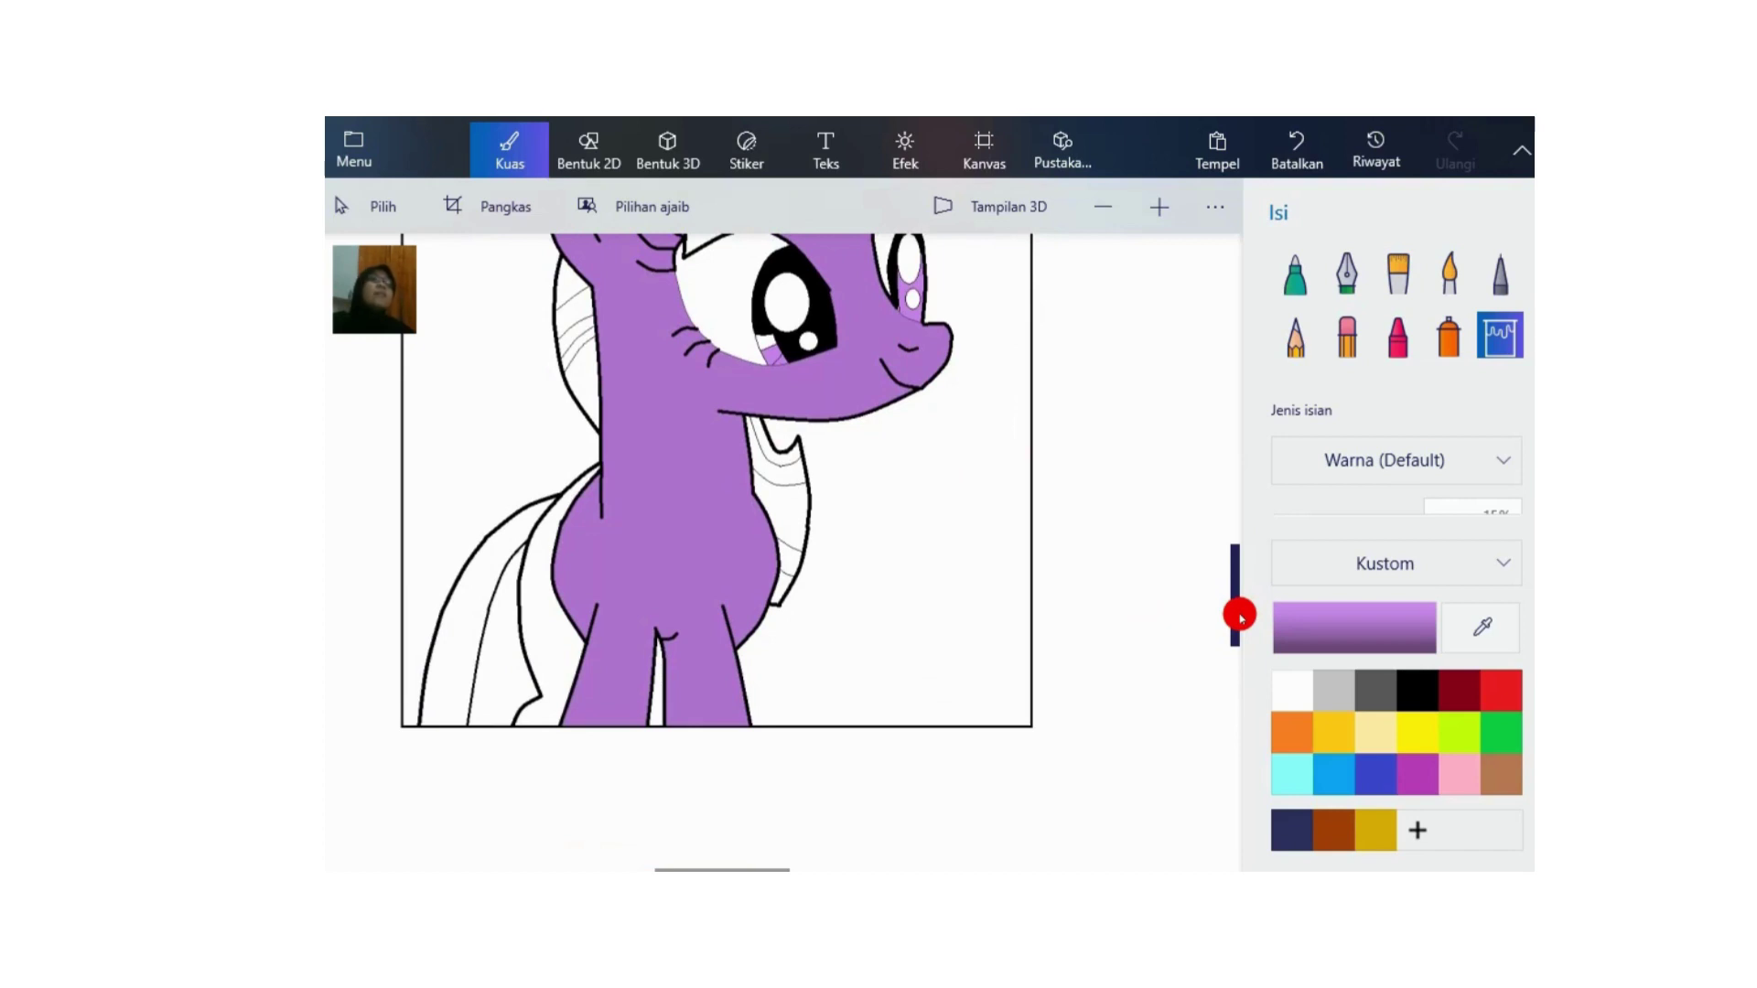
pyautogui.moveTo(1242, 618); pyautogui.dragTo(1251, 568)
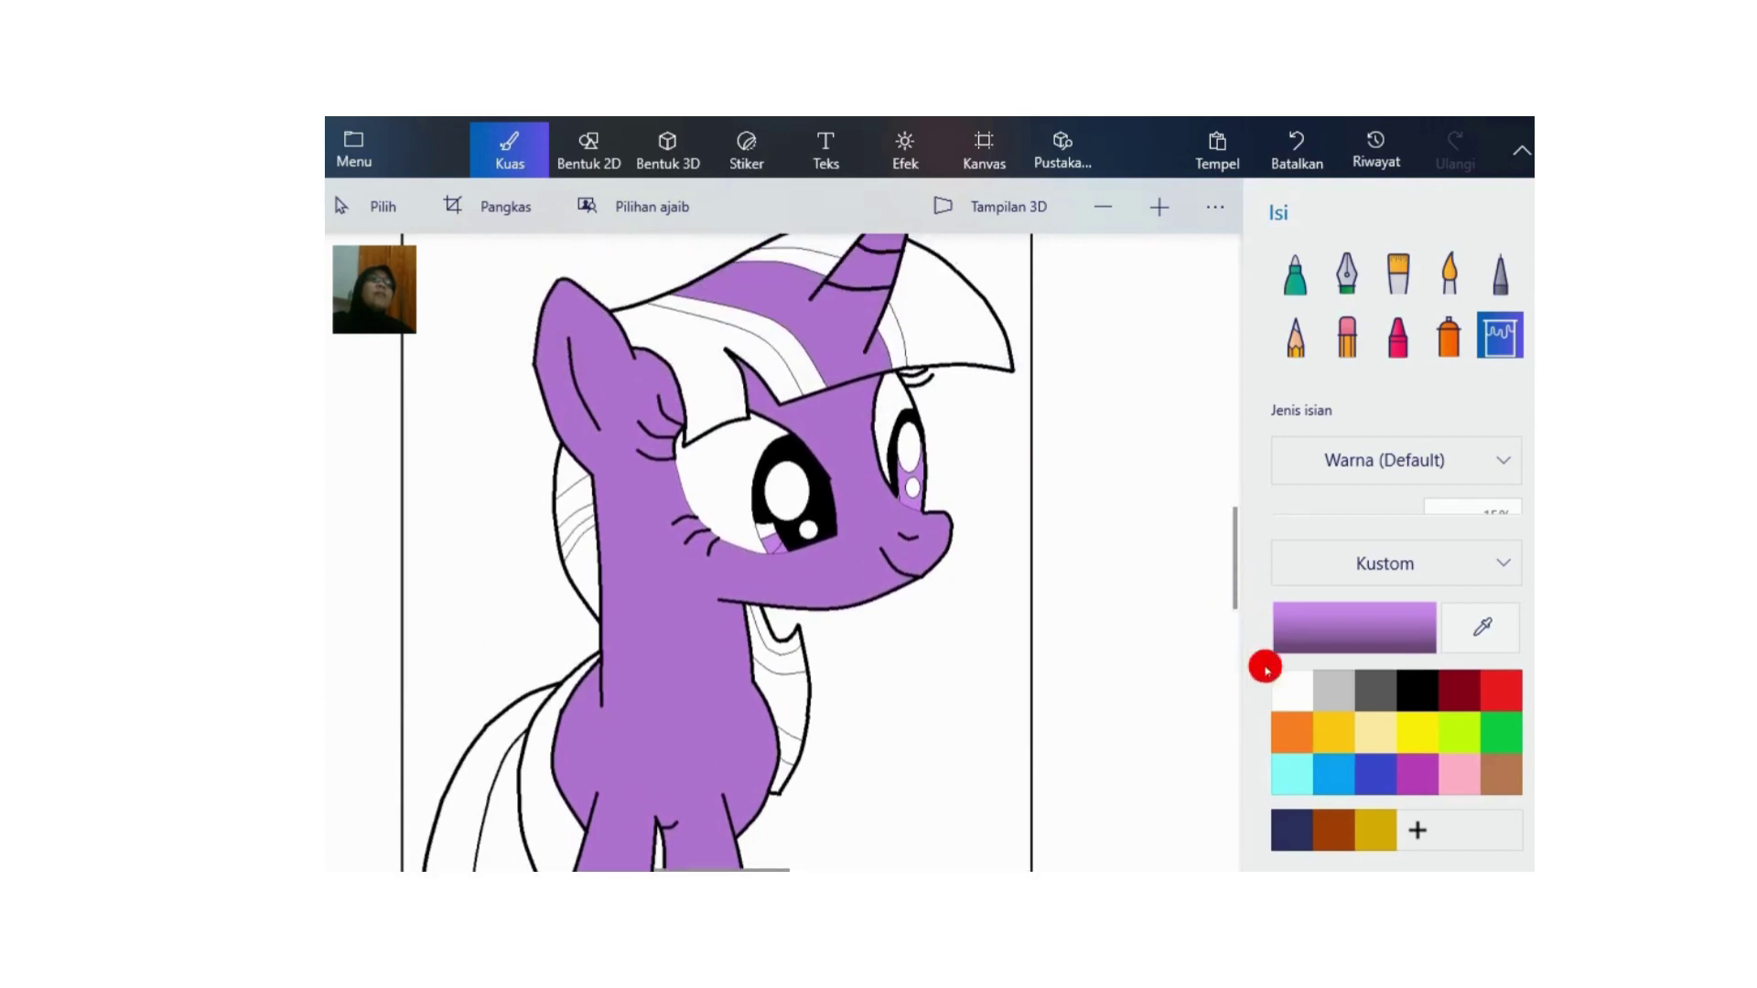
pyautogui.click(1355, 607)
pyautogui.moveTo(842, 355); pyautogui.dragTo(793, 343)
pyautogui.click(823, 721)
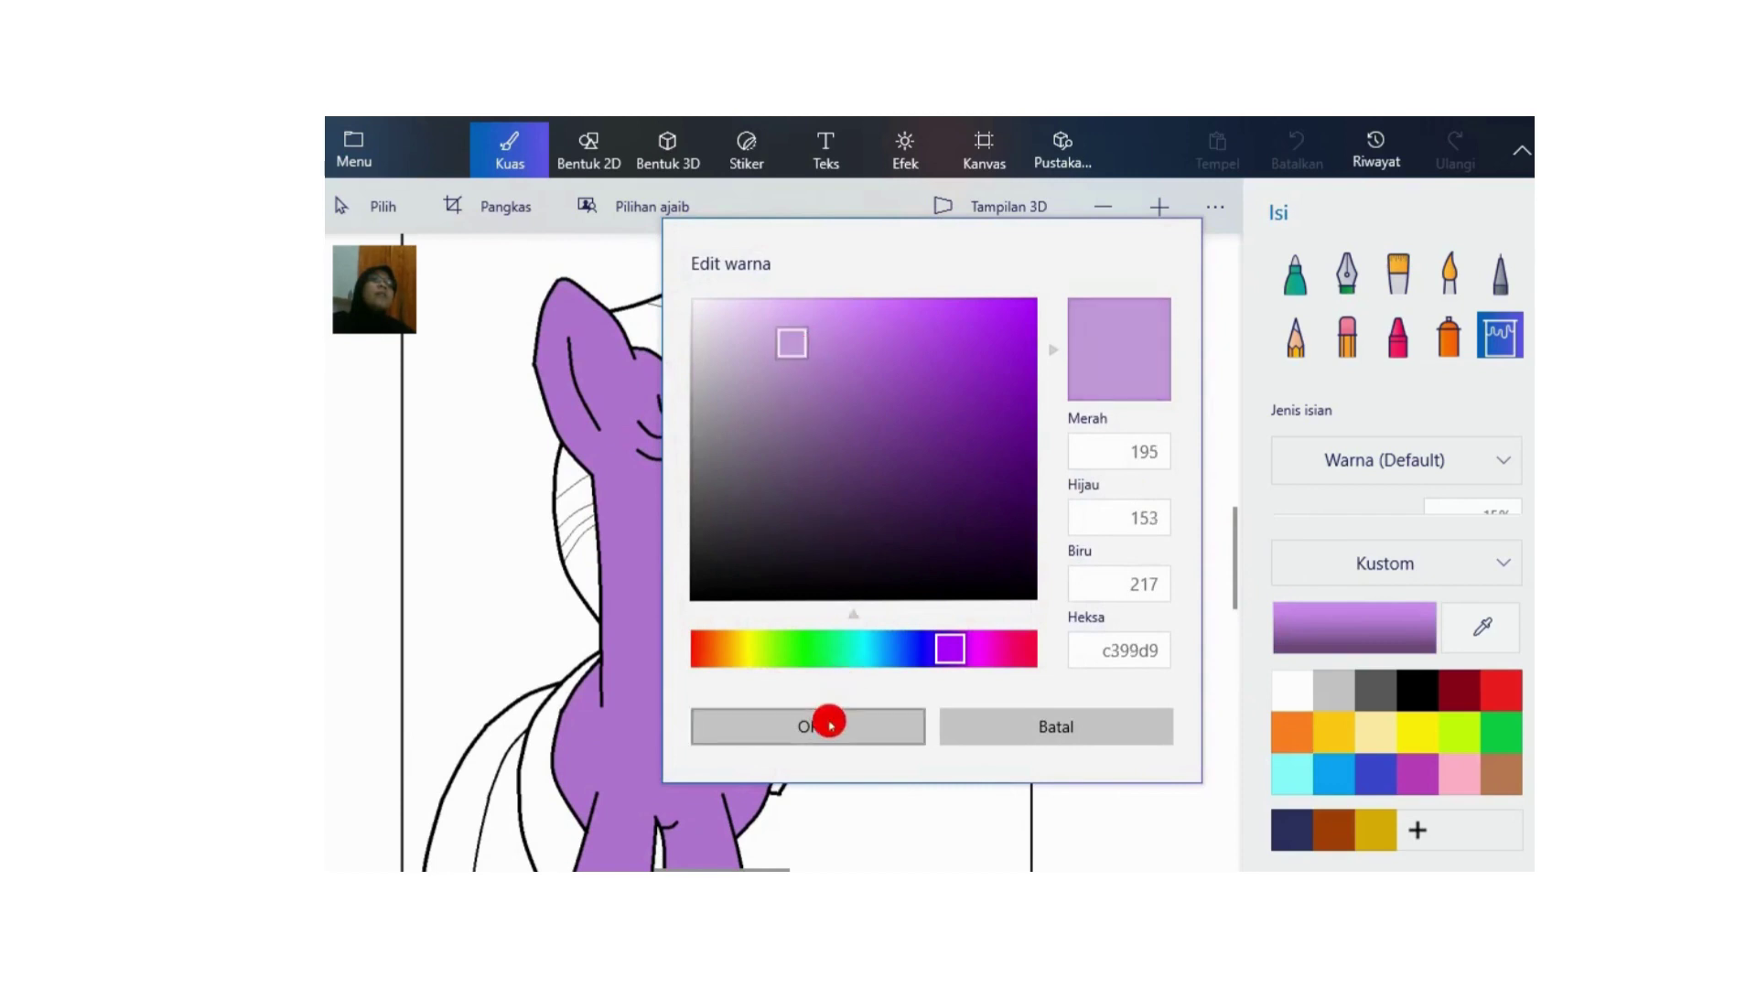
pyautogui.click(761, 303)
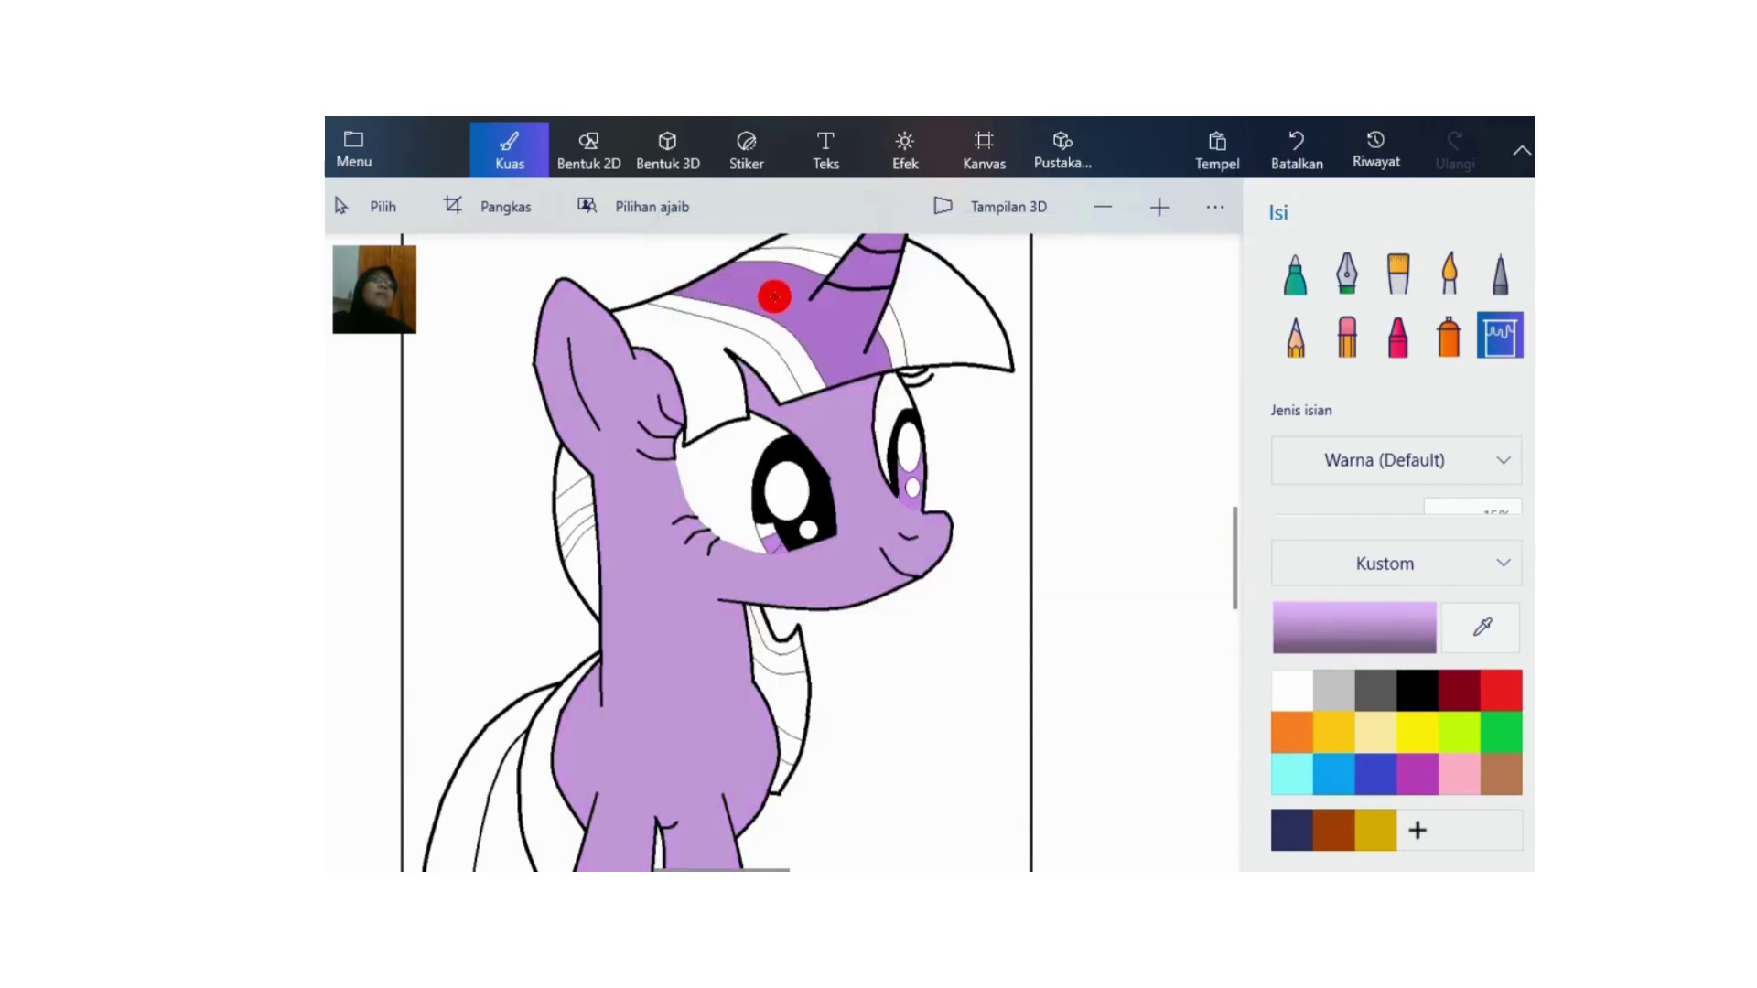
pyautogui.click(778, 295)
pyautogui.click(869, 274)
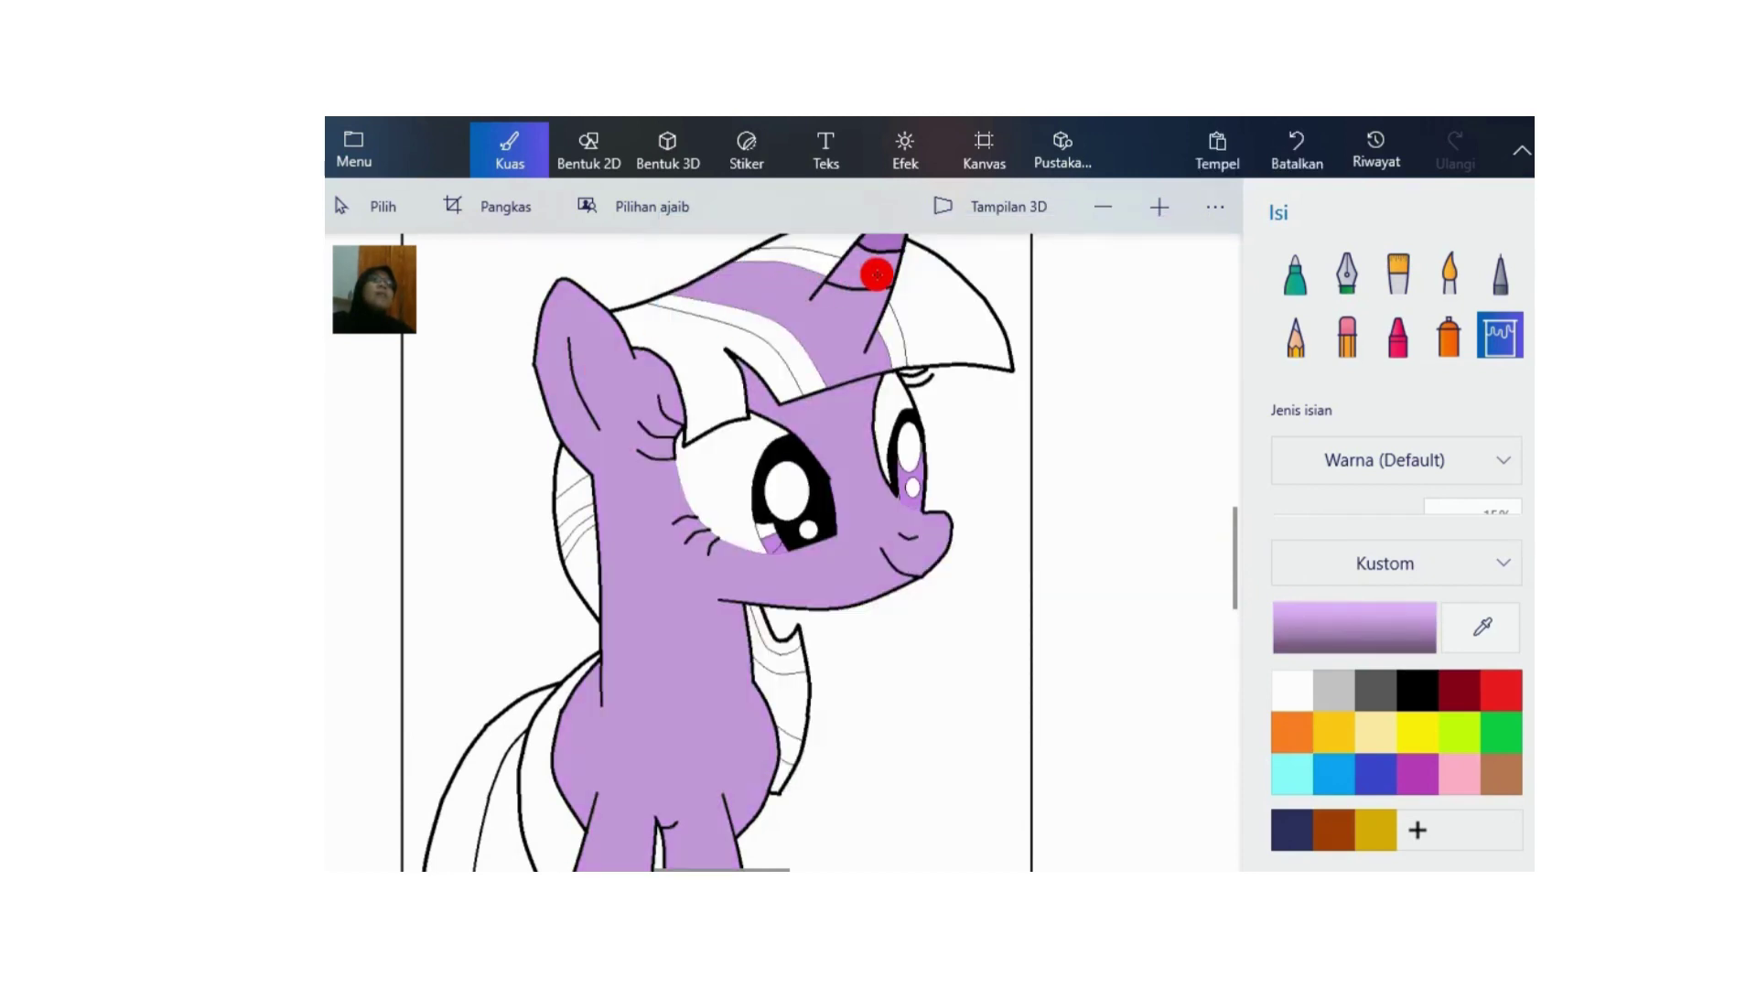
# Step: Adjust the fill colour to a more saturated purple and fill the hindquarter area between the body and the tail
pyautogui.moveTo(1236, 509); pyautogui.dragTo(1227, 490)
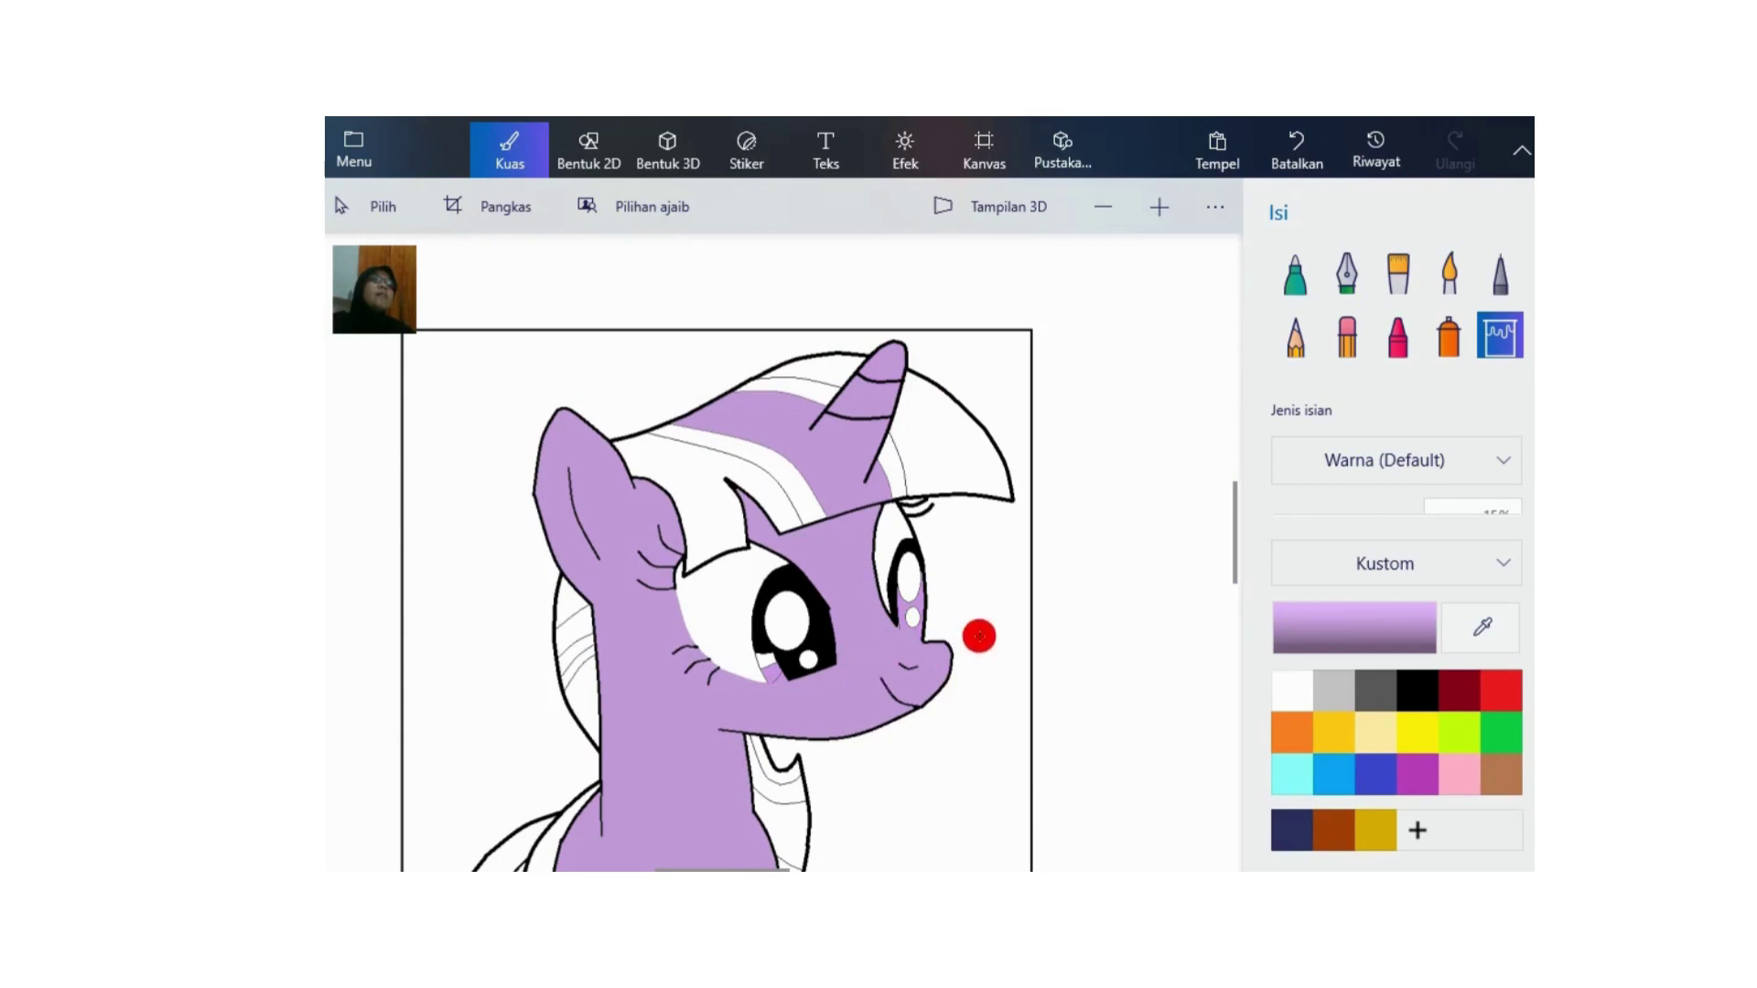
pyautogui.moveTo(1222, 533)
pyautogui.mouseDown()
pyautogui.moveTo(1245, 599)
pyautogui.moveTo(1245, 585)
pyautogui.mouseUp()
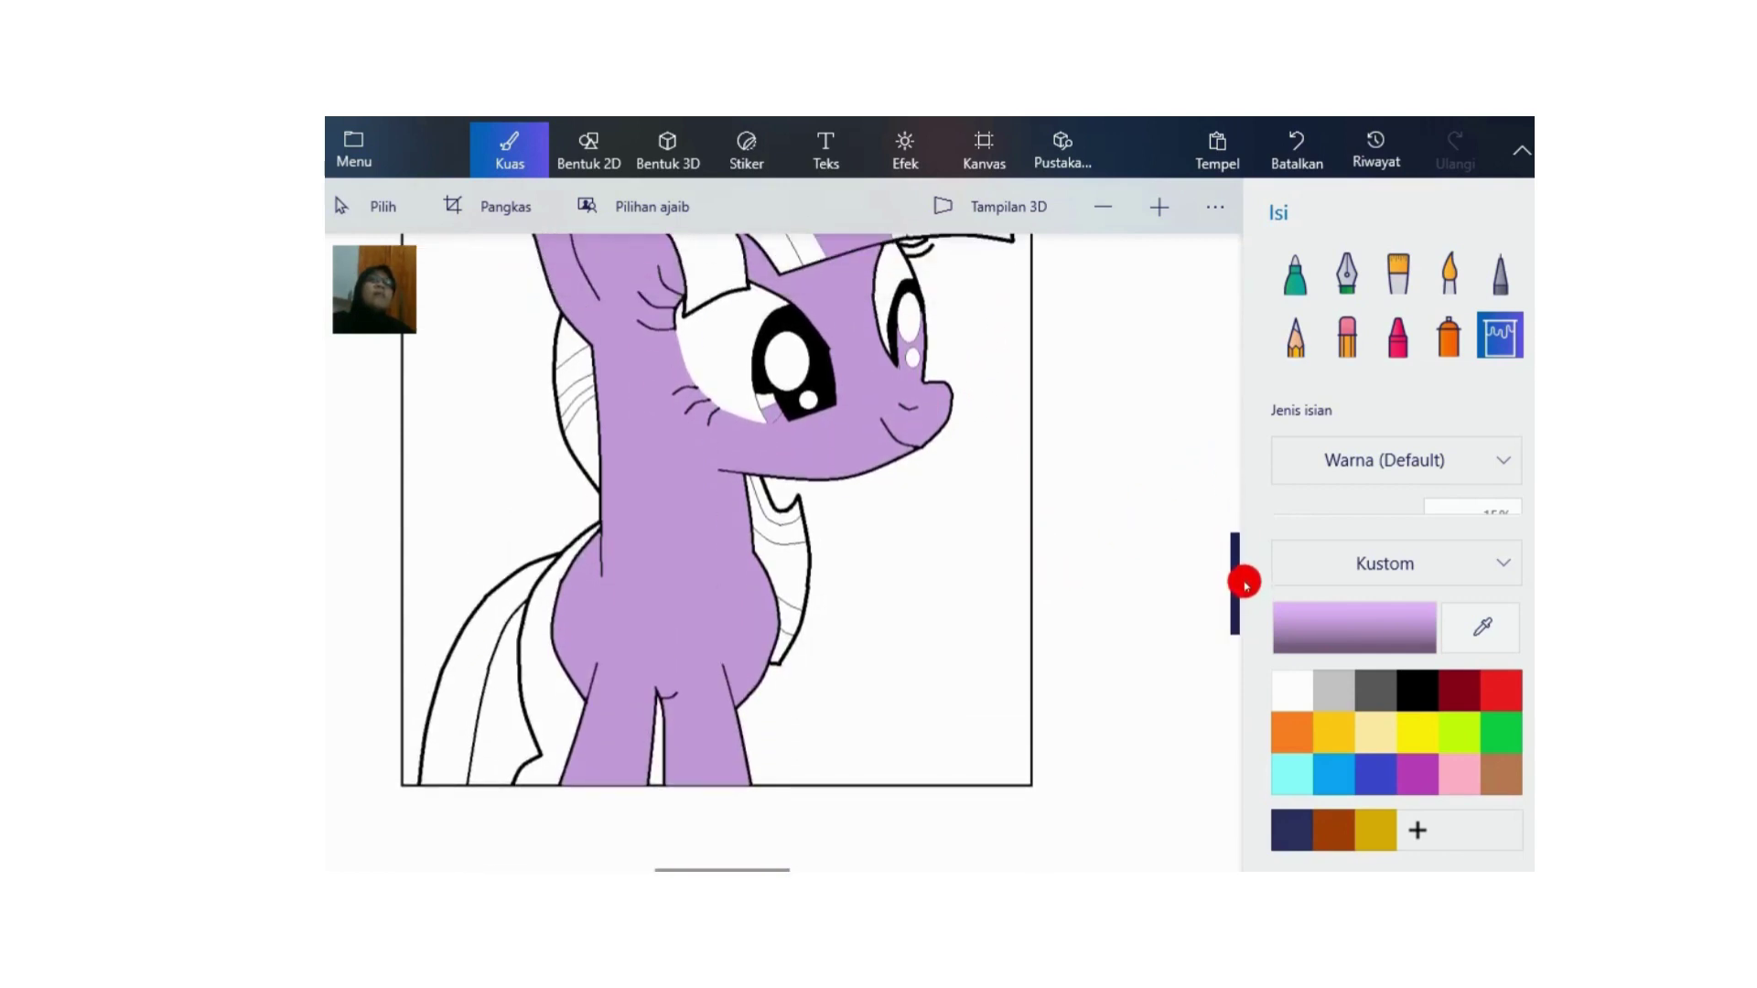
pyautogui.click(1377, 632)
pyautogui.moveTo(797, 345); pyautogui.dragTo(881, 353)
pyautogui.click(823, 714)
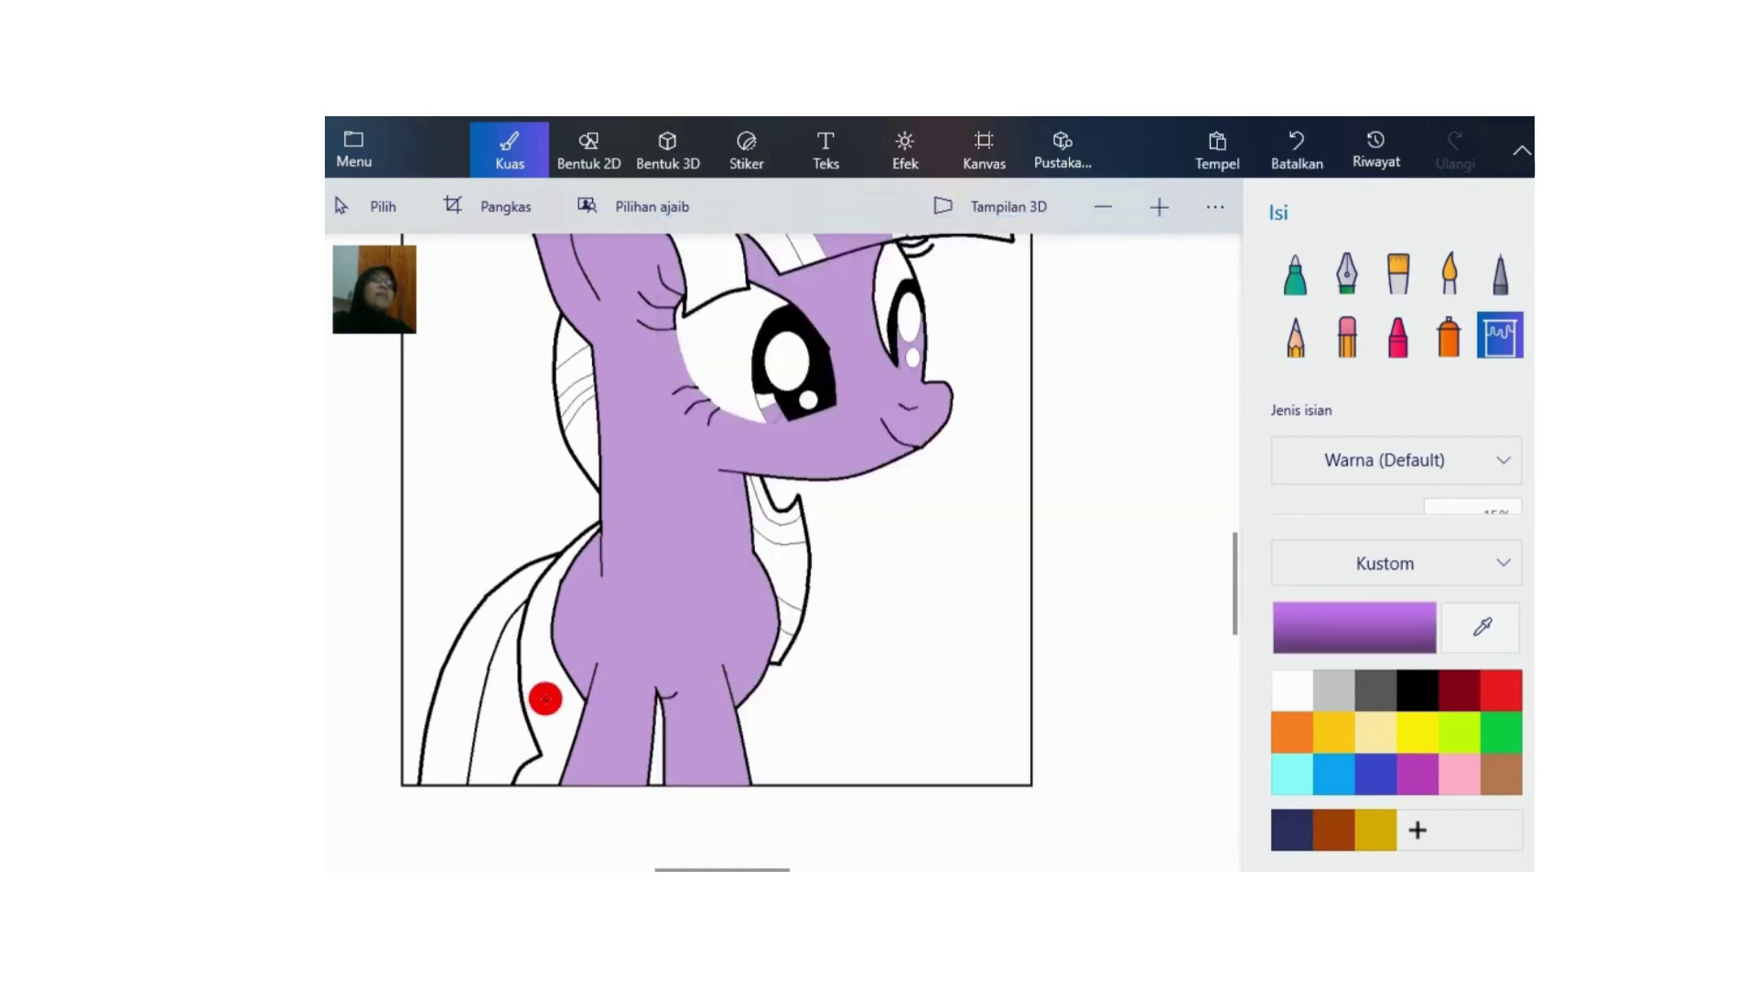
pyautogui.click(546, 699)
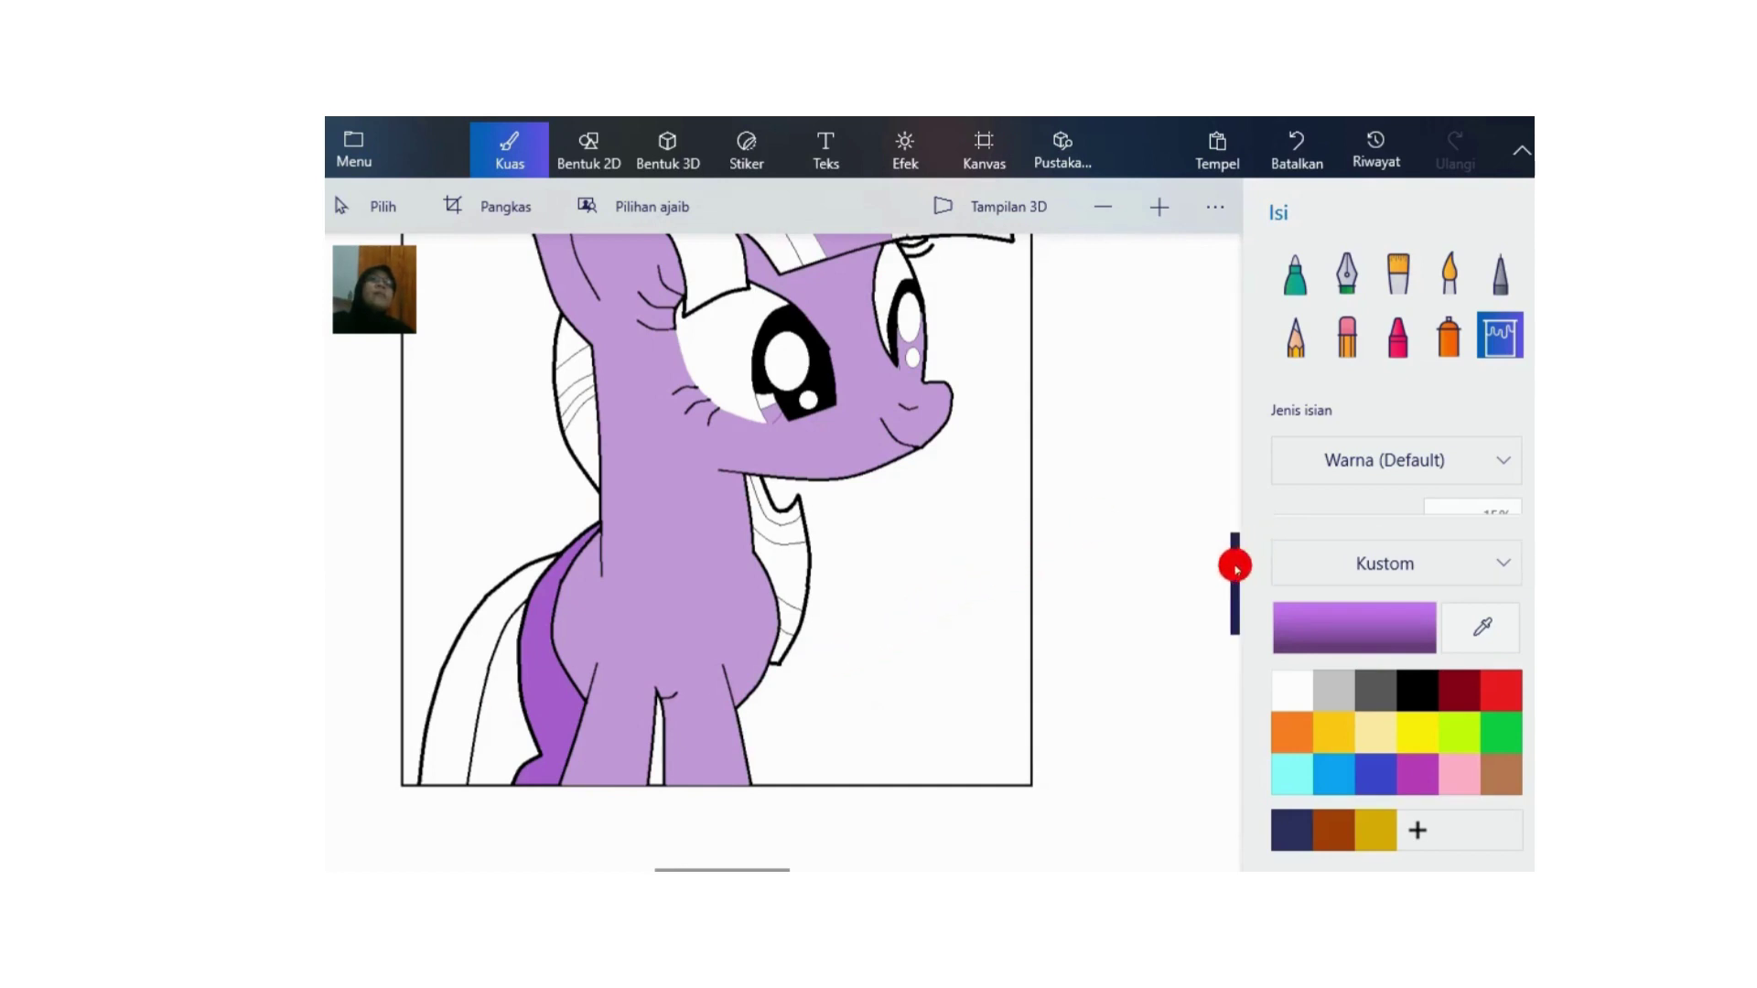
# Step: Brighten the custom navy colour to a more saturated blue and fill the mane's front tip and the bands between the ear and forehead
pyautogui.moveTo(1235, 567); pyautogui.dragTo(1223, 516)
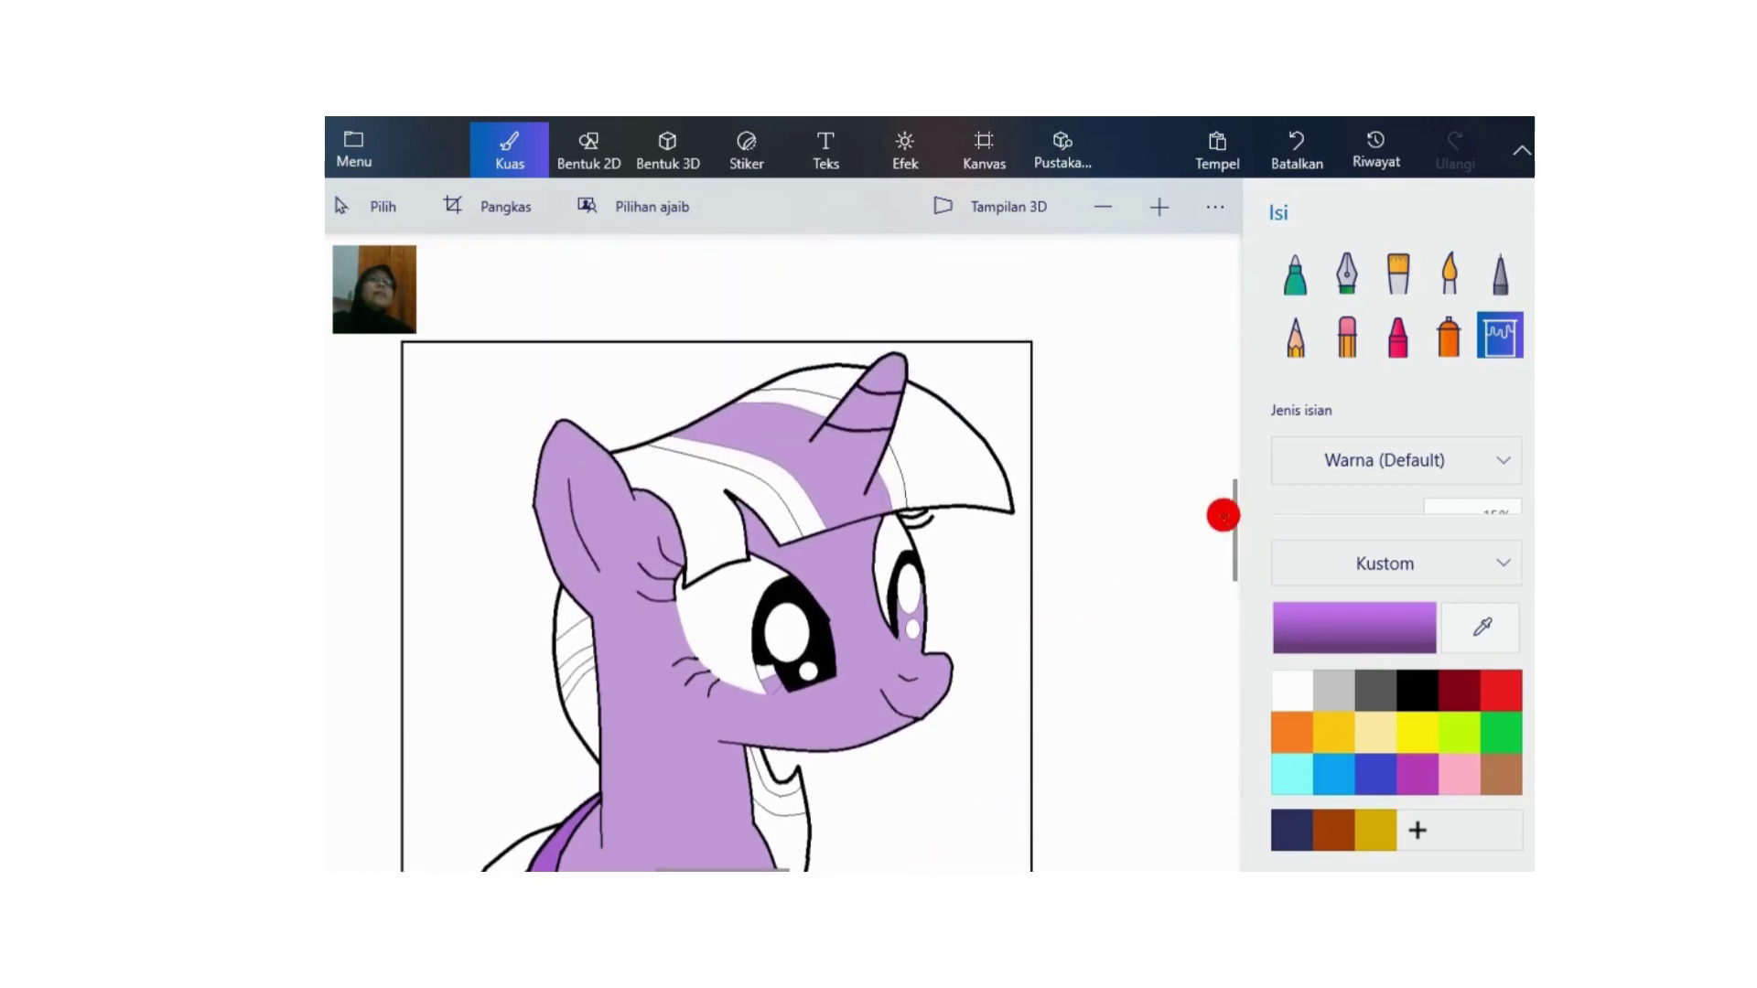
pyautogui.click(1290, 821)
pyautogui.click(1353, 622)
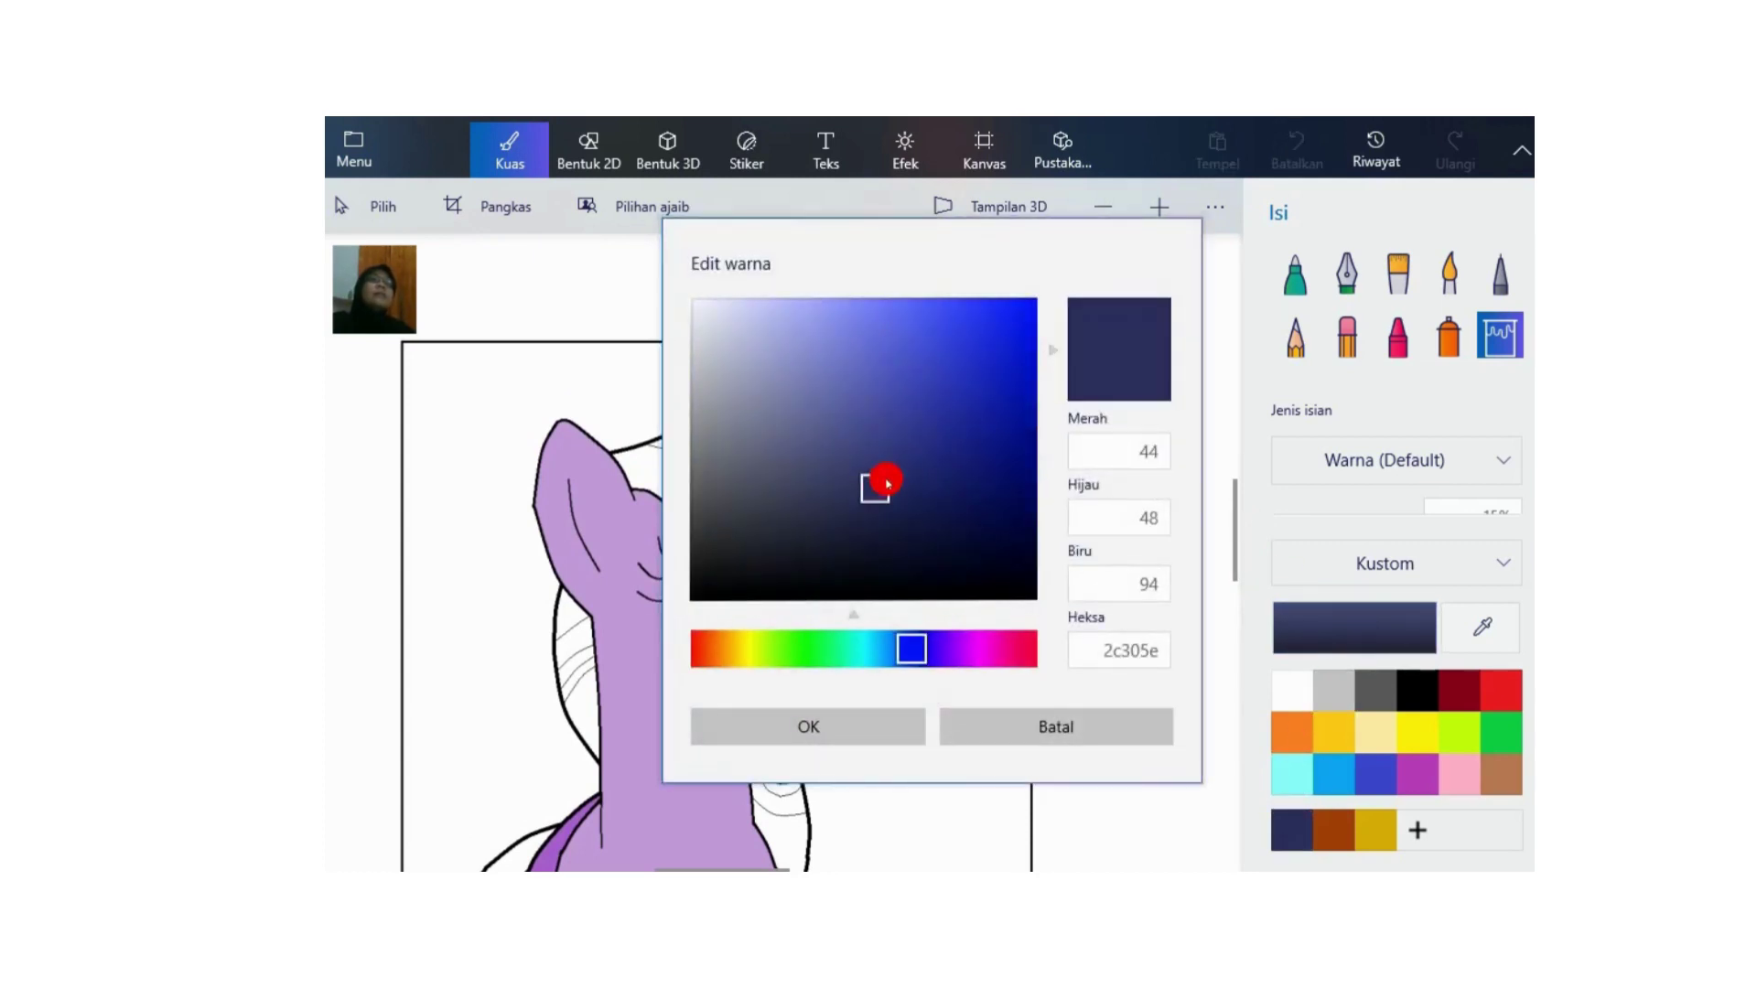
pyautogui.moveTo(886, 481); pyautogui.dragTo(928, 427)
pyautogui.click(805, 718)
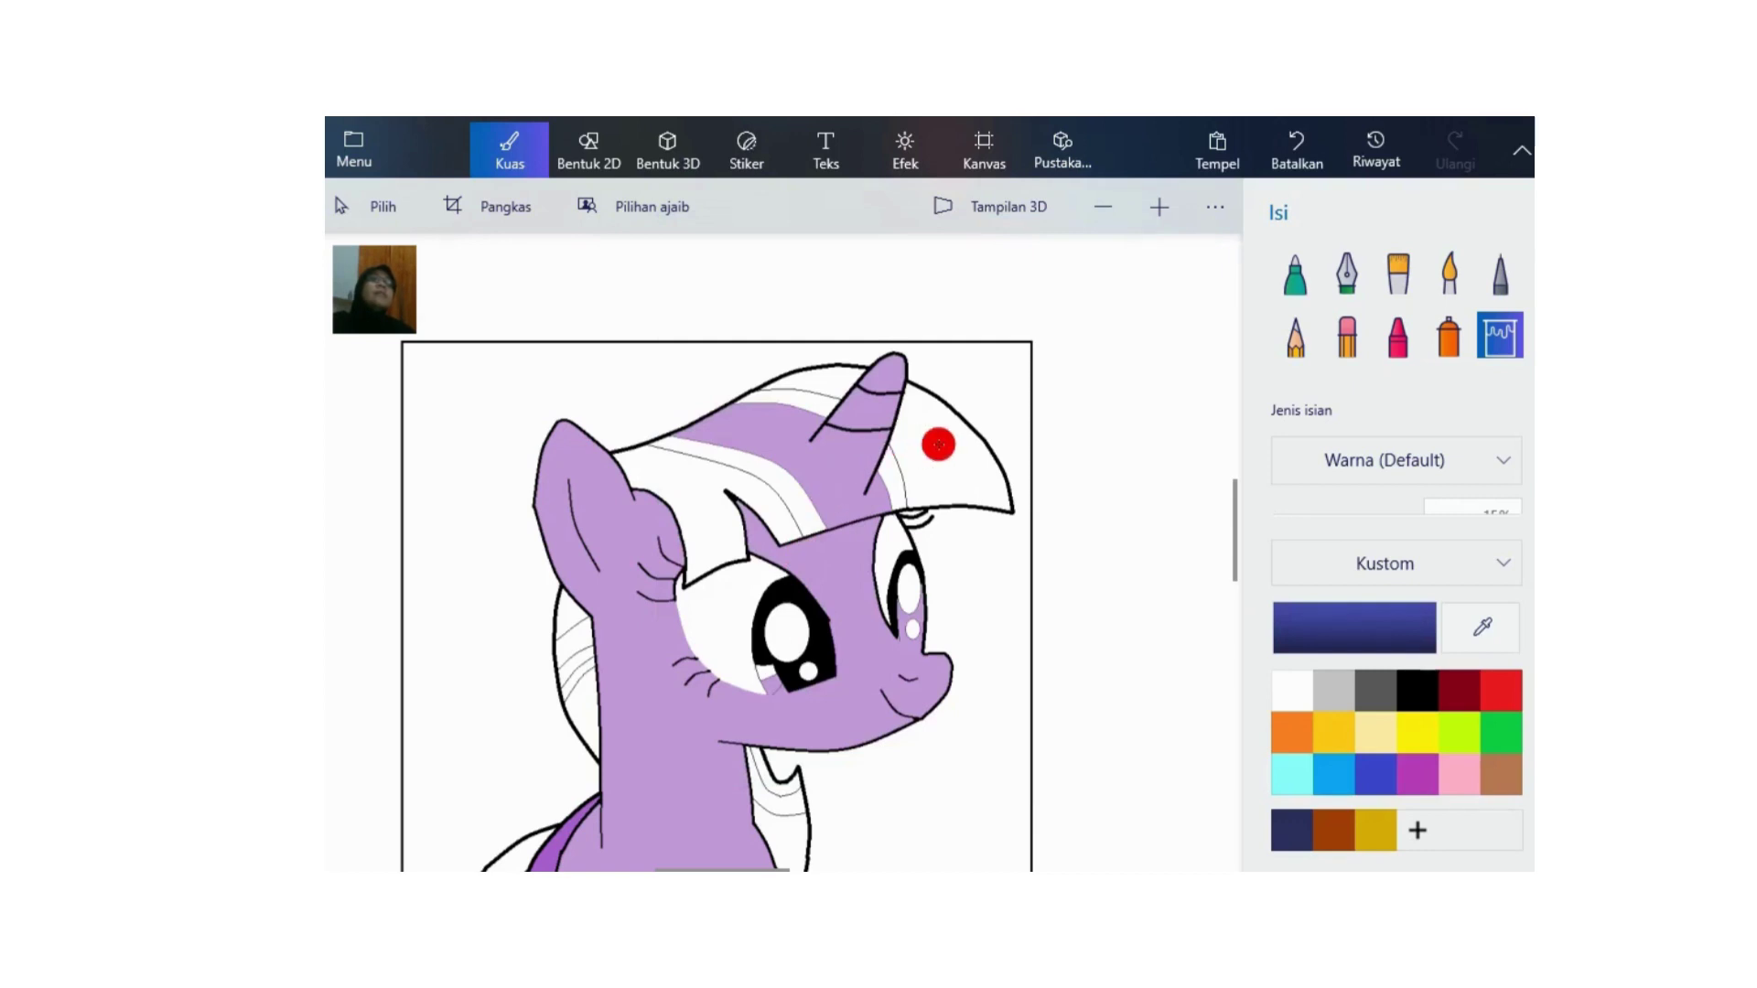
pyautogui.click(938, 445)
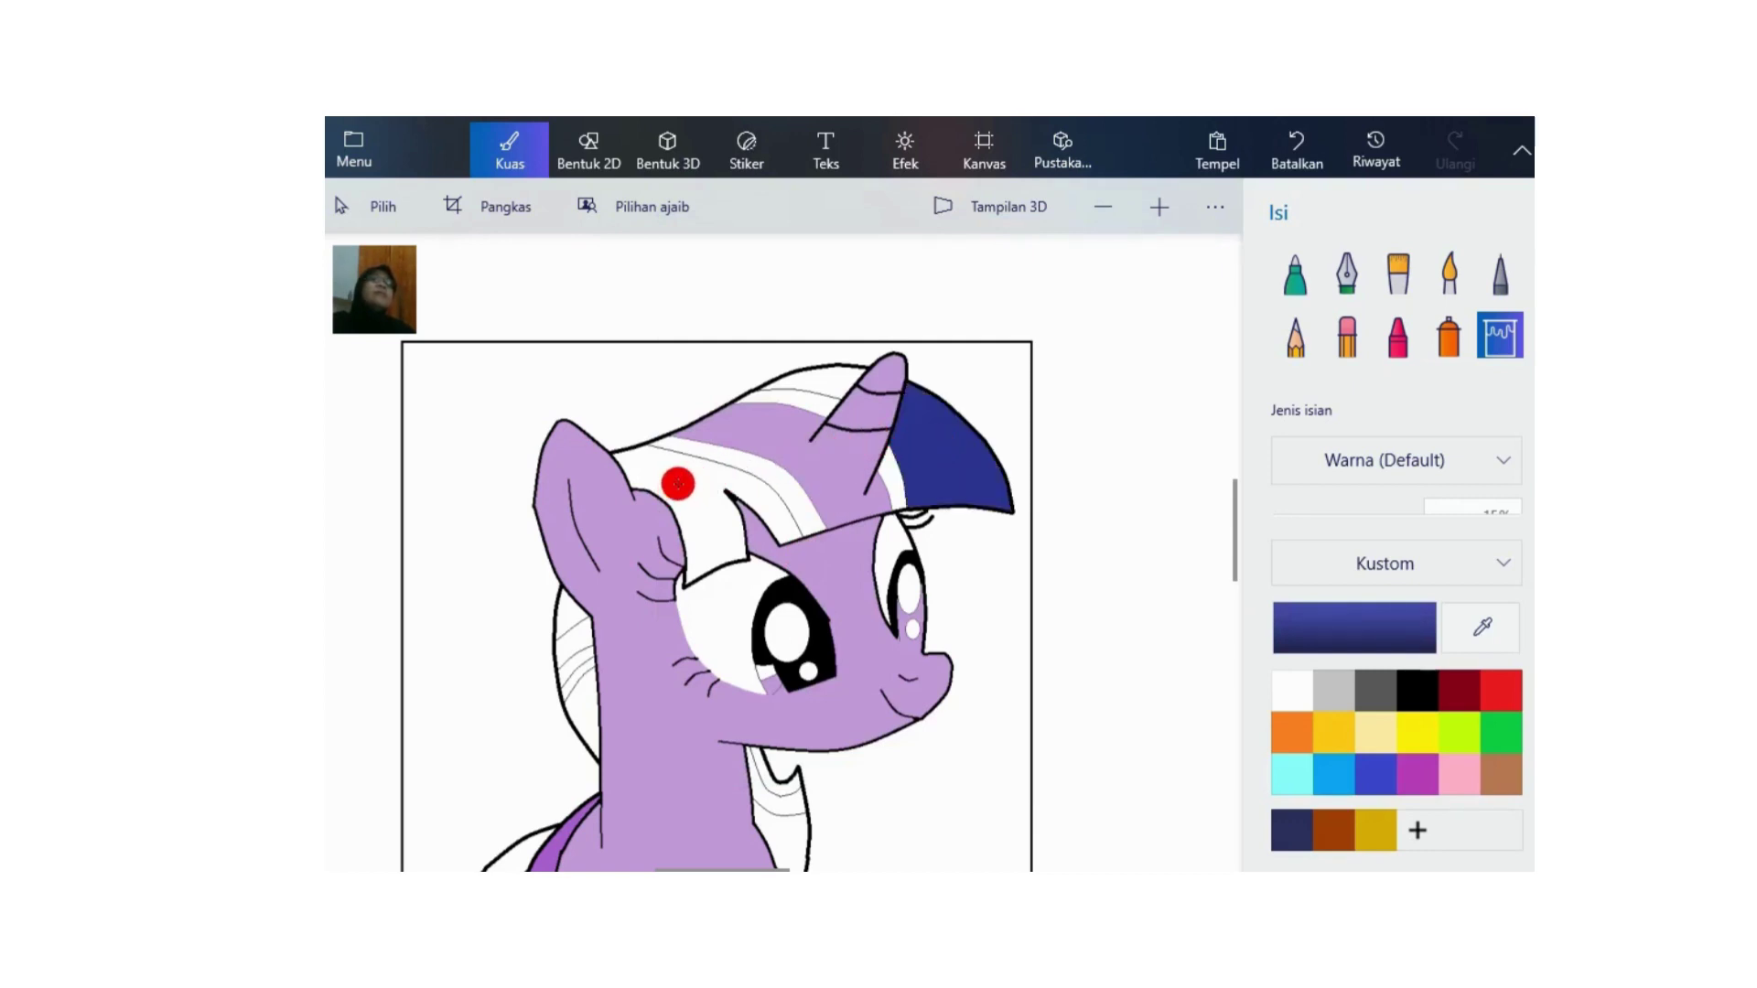
pyautogui.click(733, 461)
pyautogui.click(742, 463)
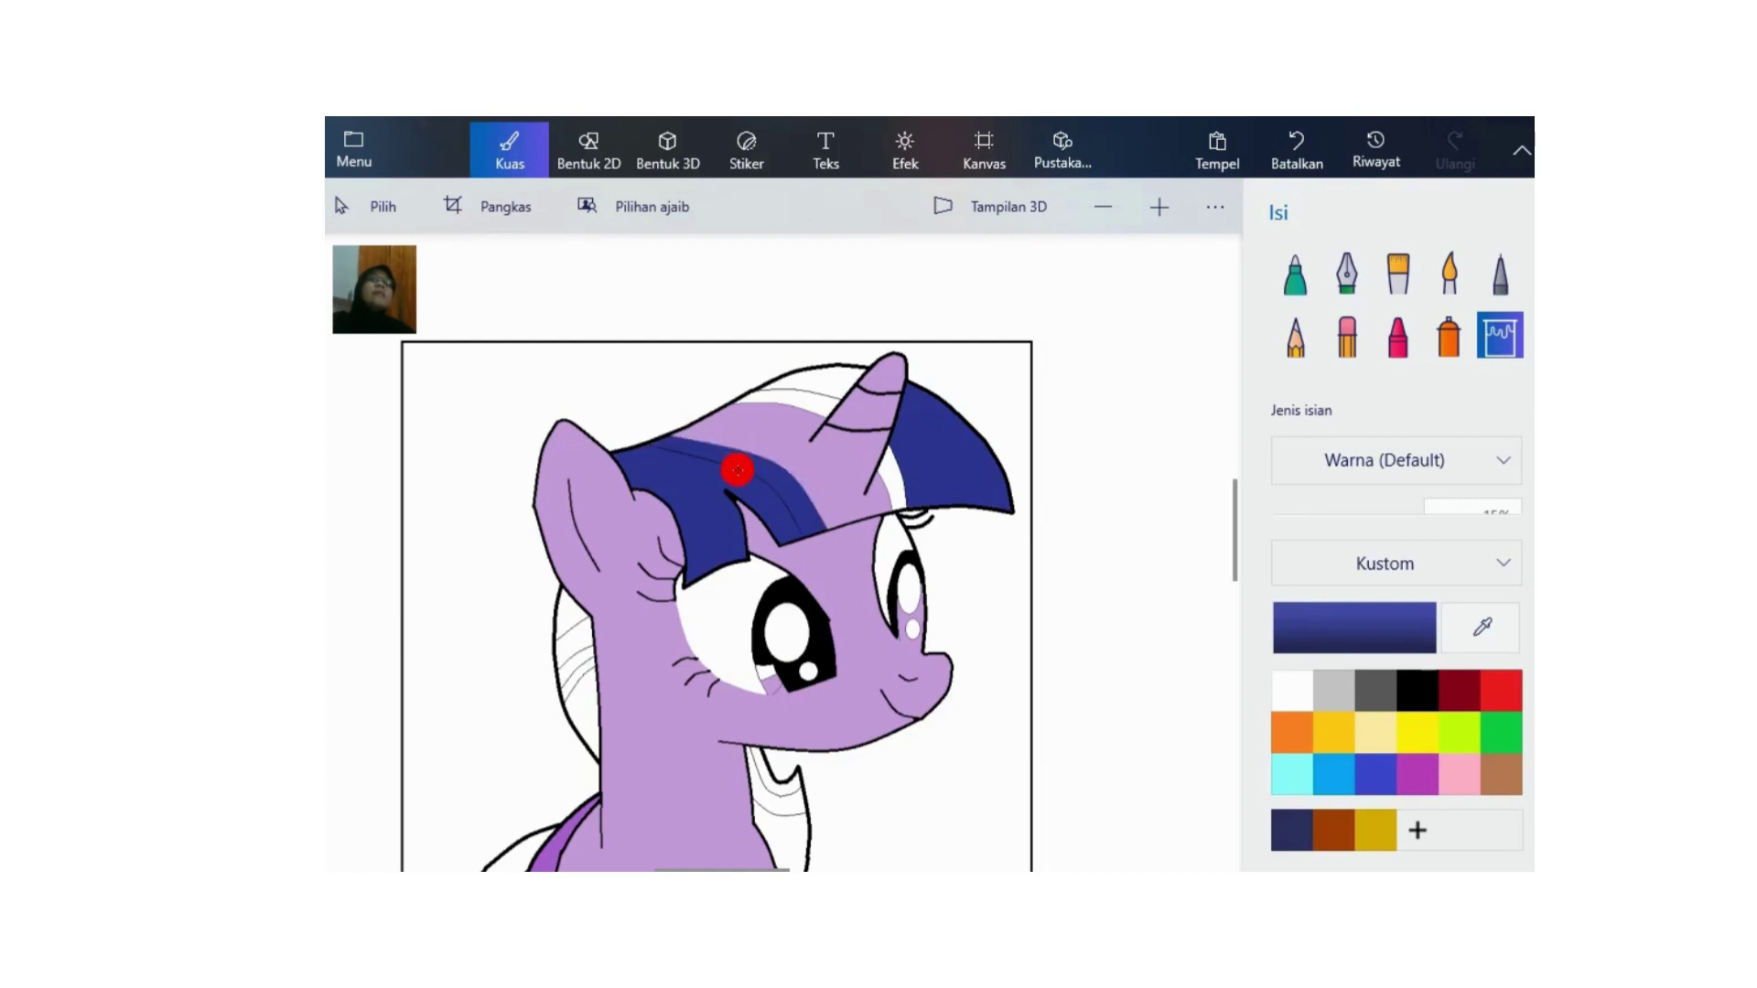
# Step: Fill the mane sections behind the neck and the upper part of the lock below the chin with the saturated dark blue
pyautogui.click(569, 626)
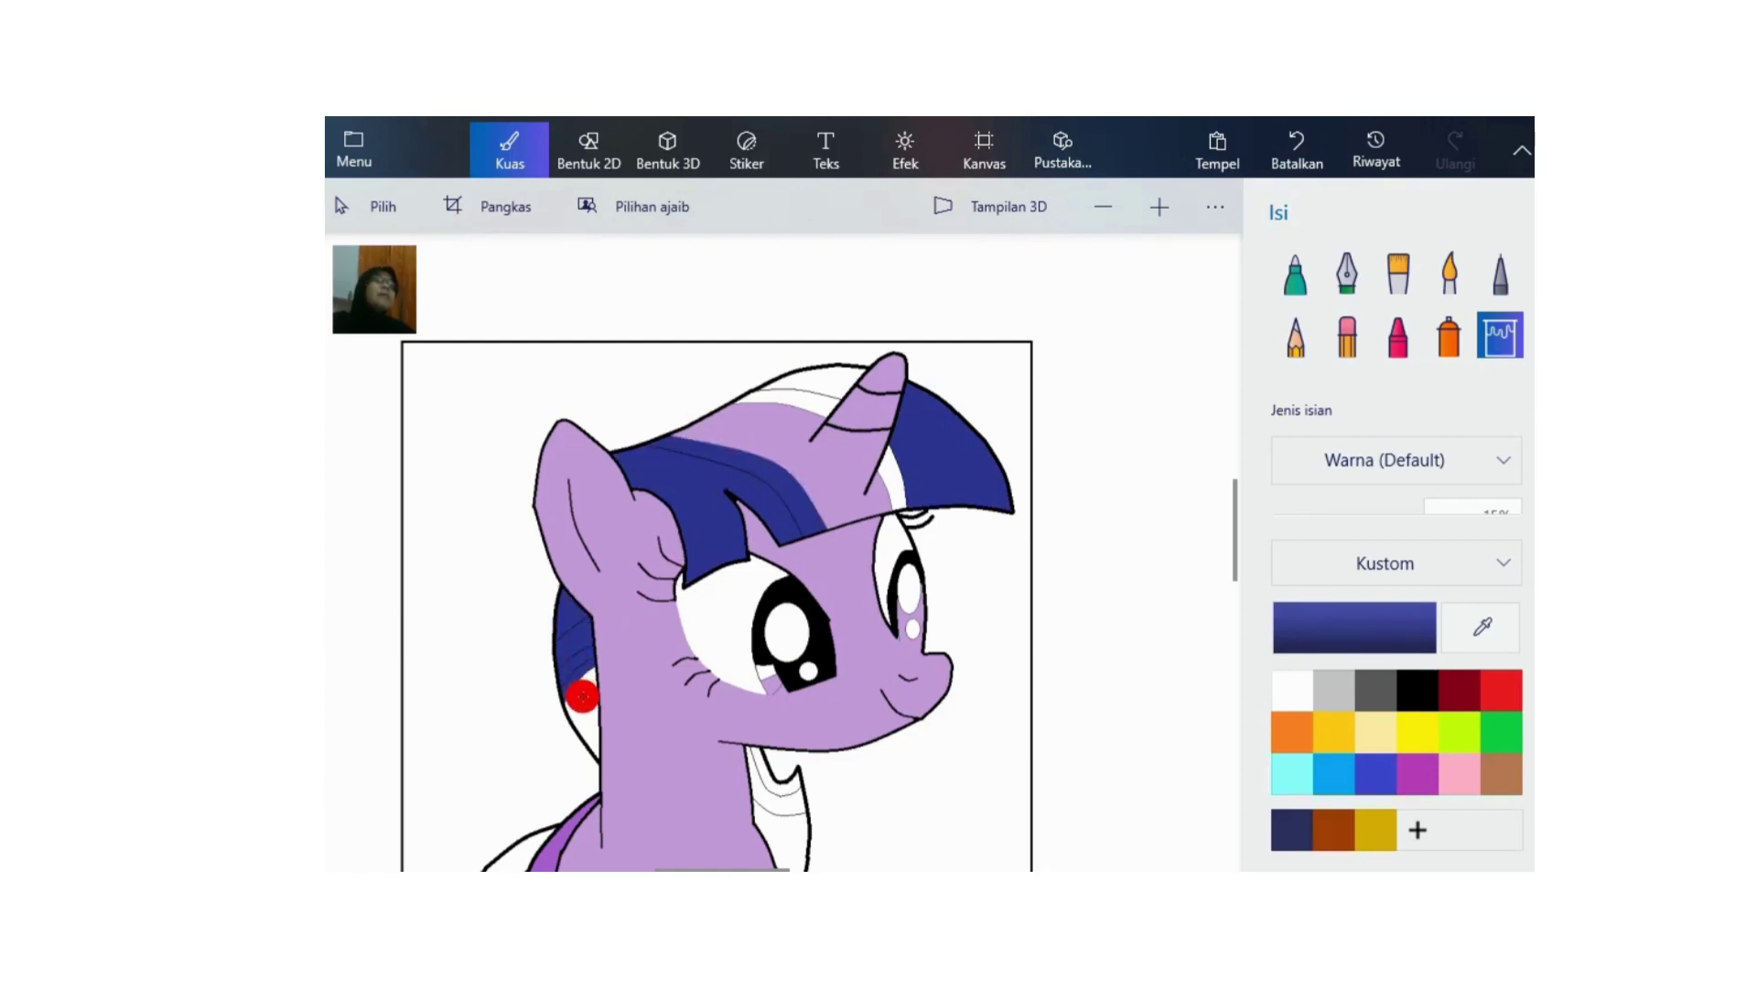
pyautogui.click(582, 698)
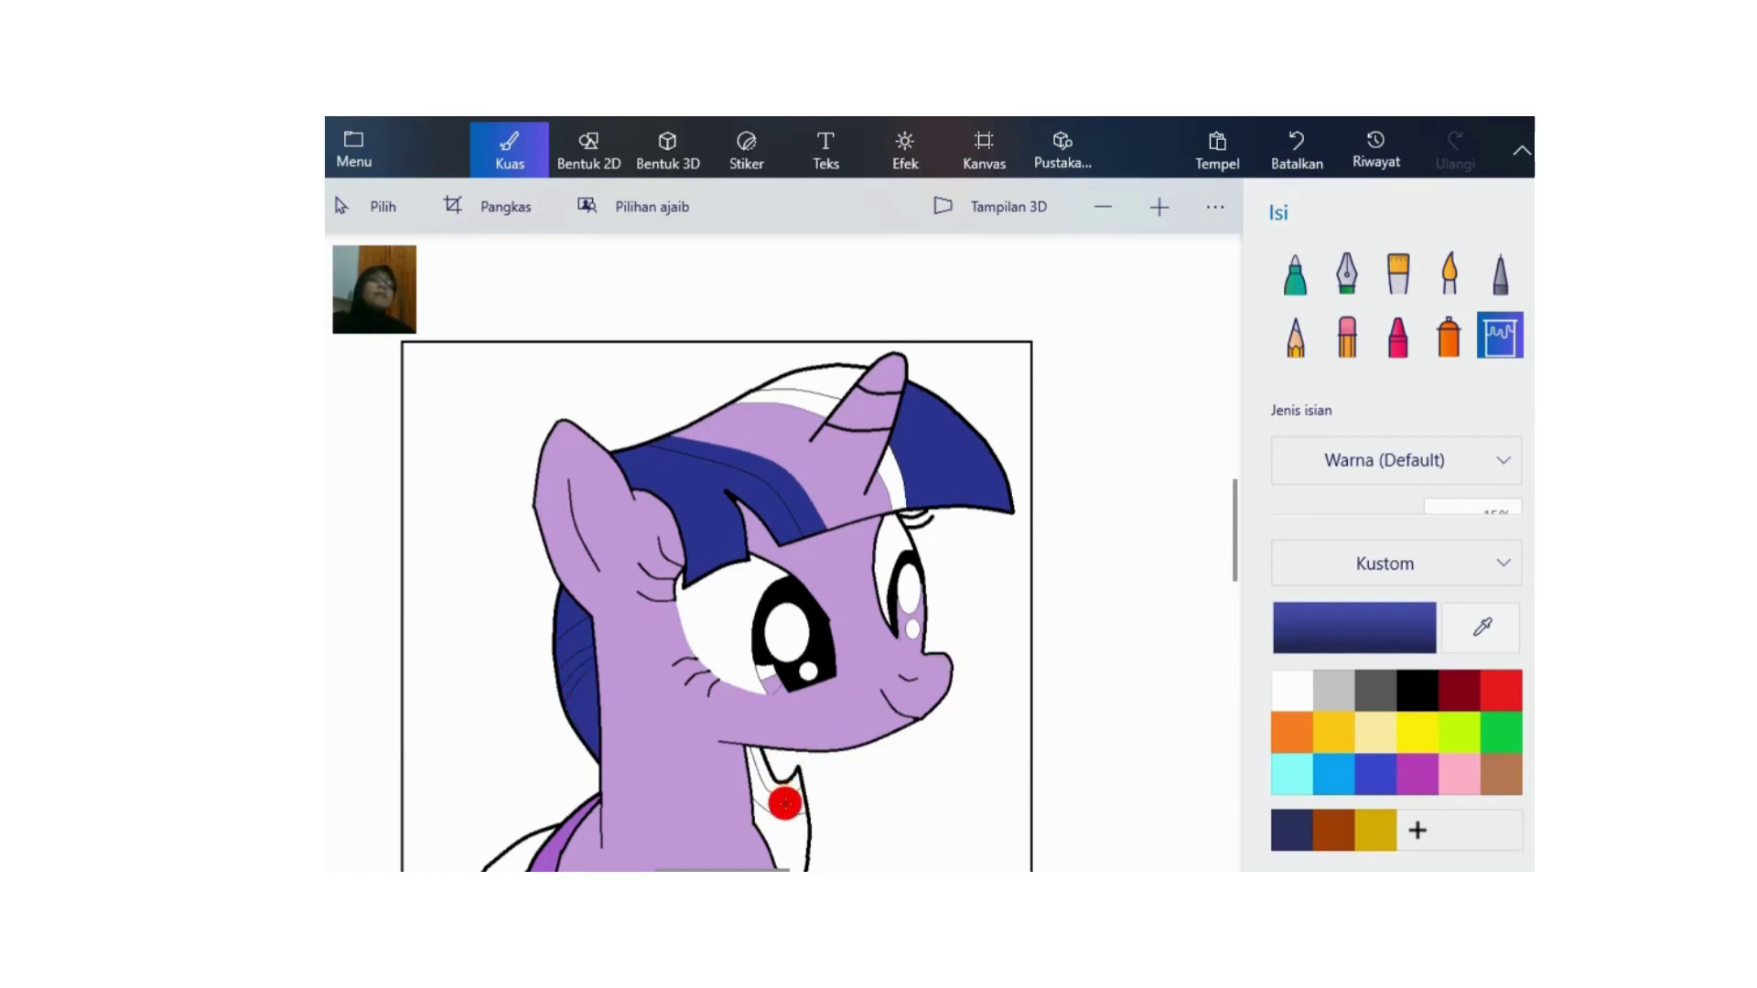
pyautogui.click(776, 789)
pyautogui.click(785, 802)
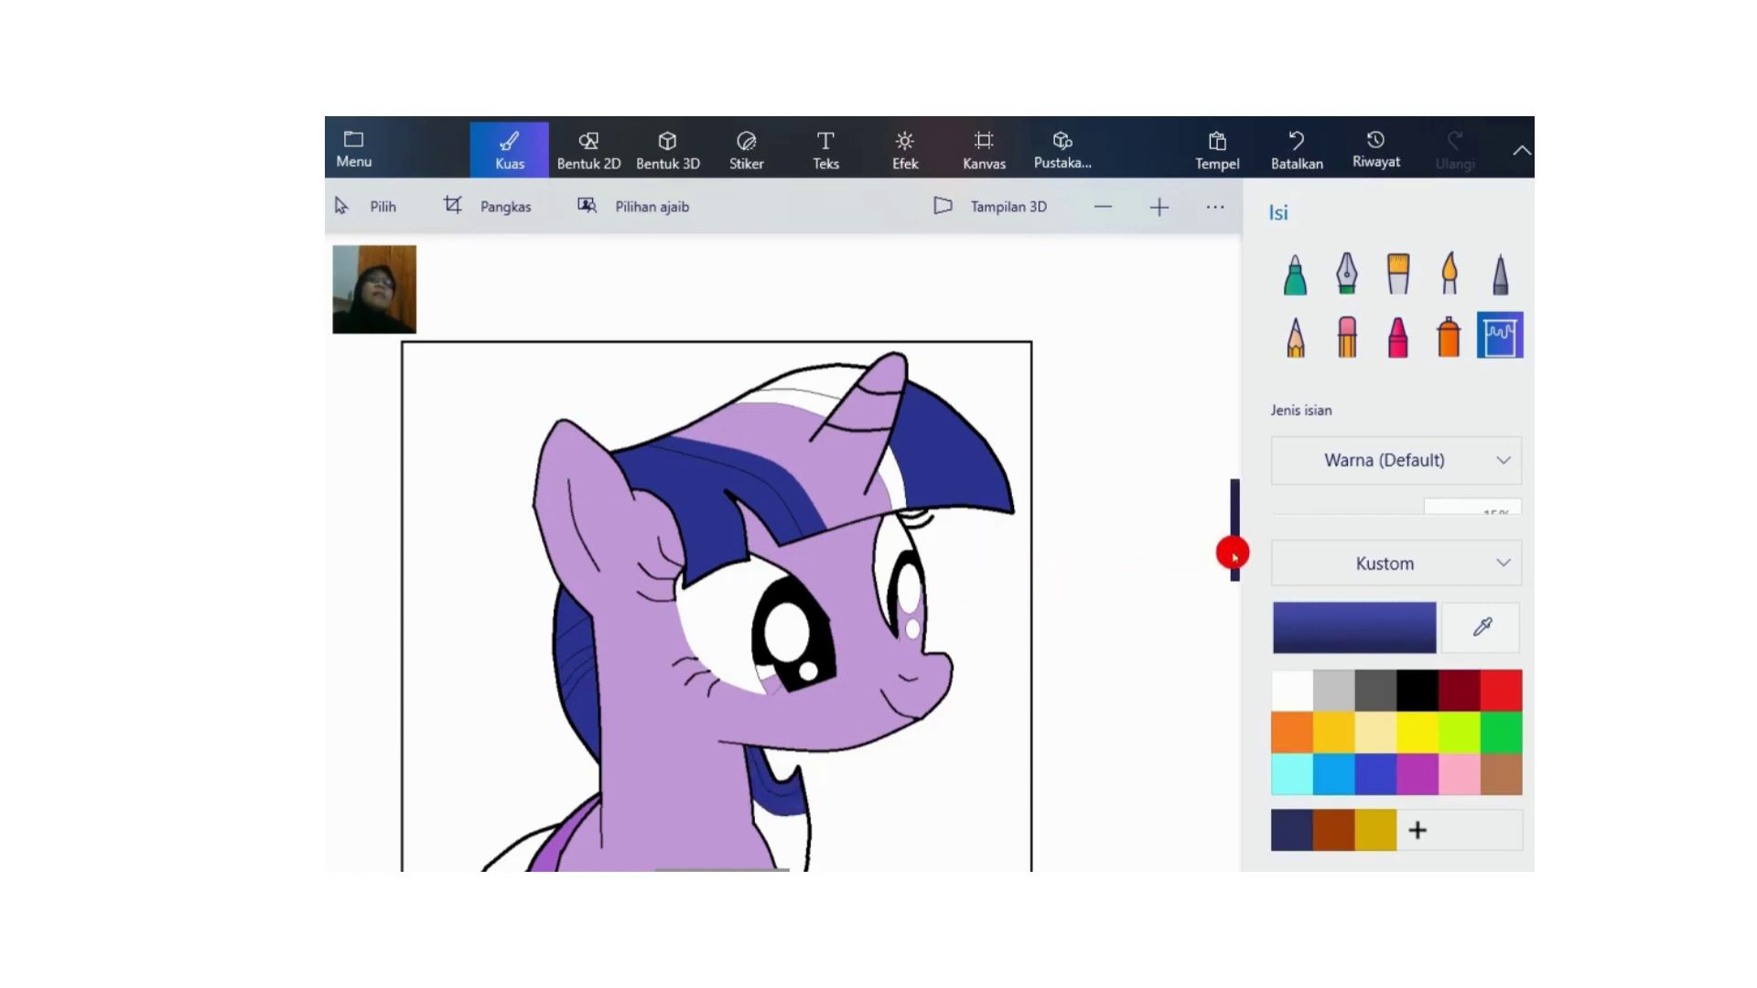
# Step: Fill both sections of the pony's tail with the same dark blue as the mane
pyautogui.moveTo(1233, 554); pyautogui.dragTo(1236, 592)
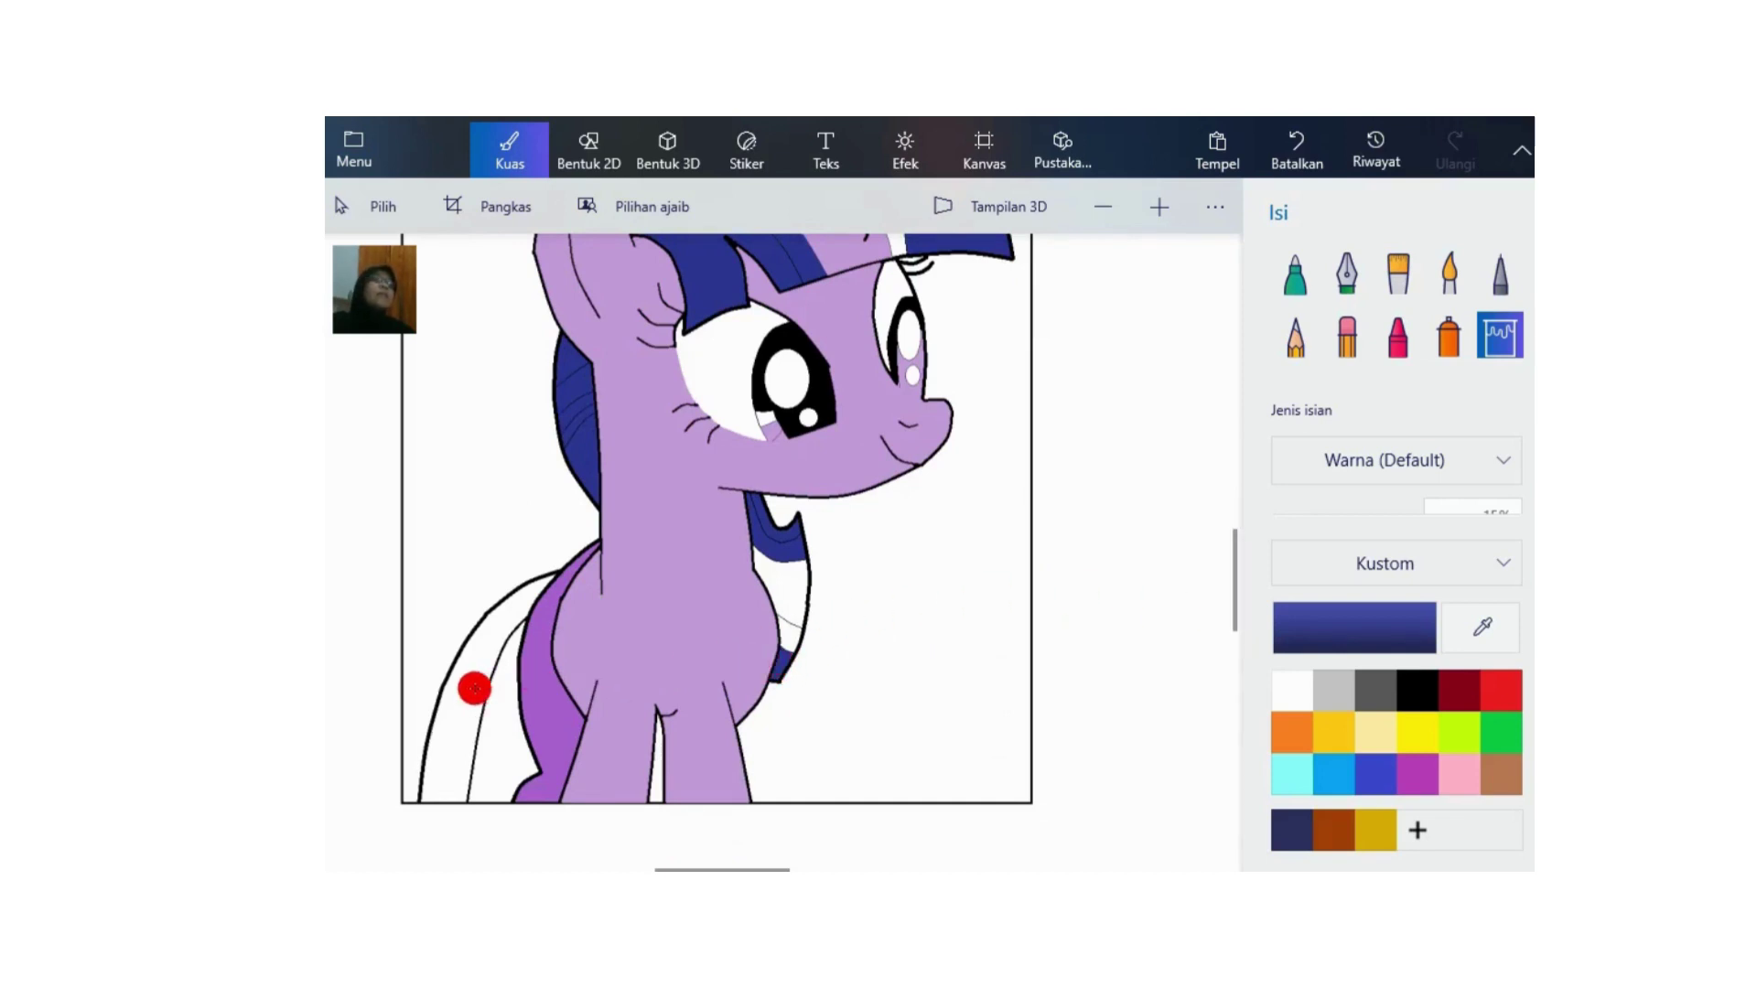
pyautogui.click(500, 692)
pyautogui.click(498, 703)
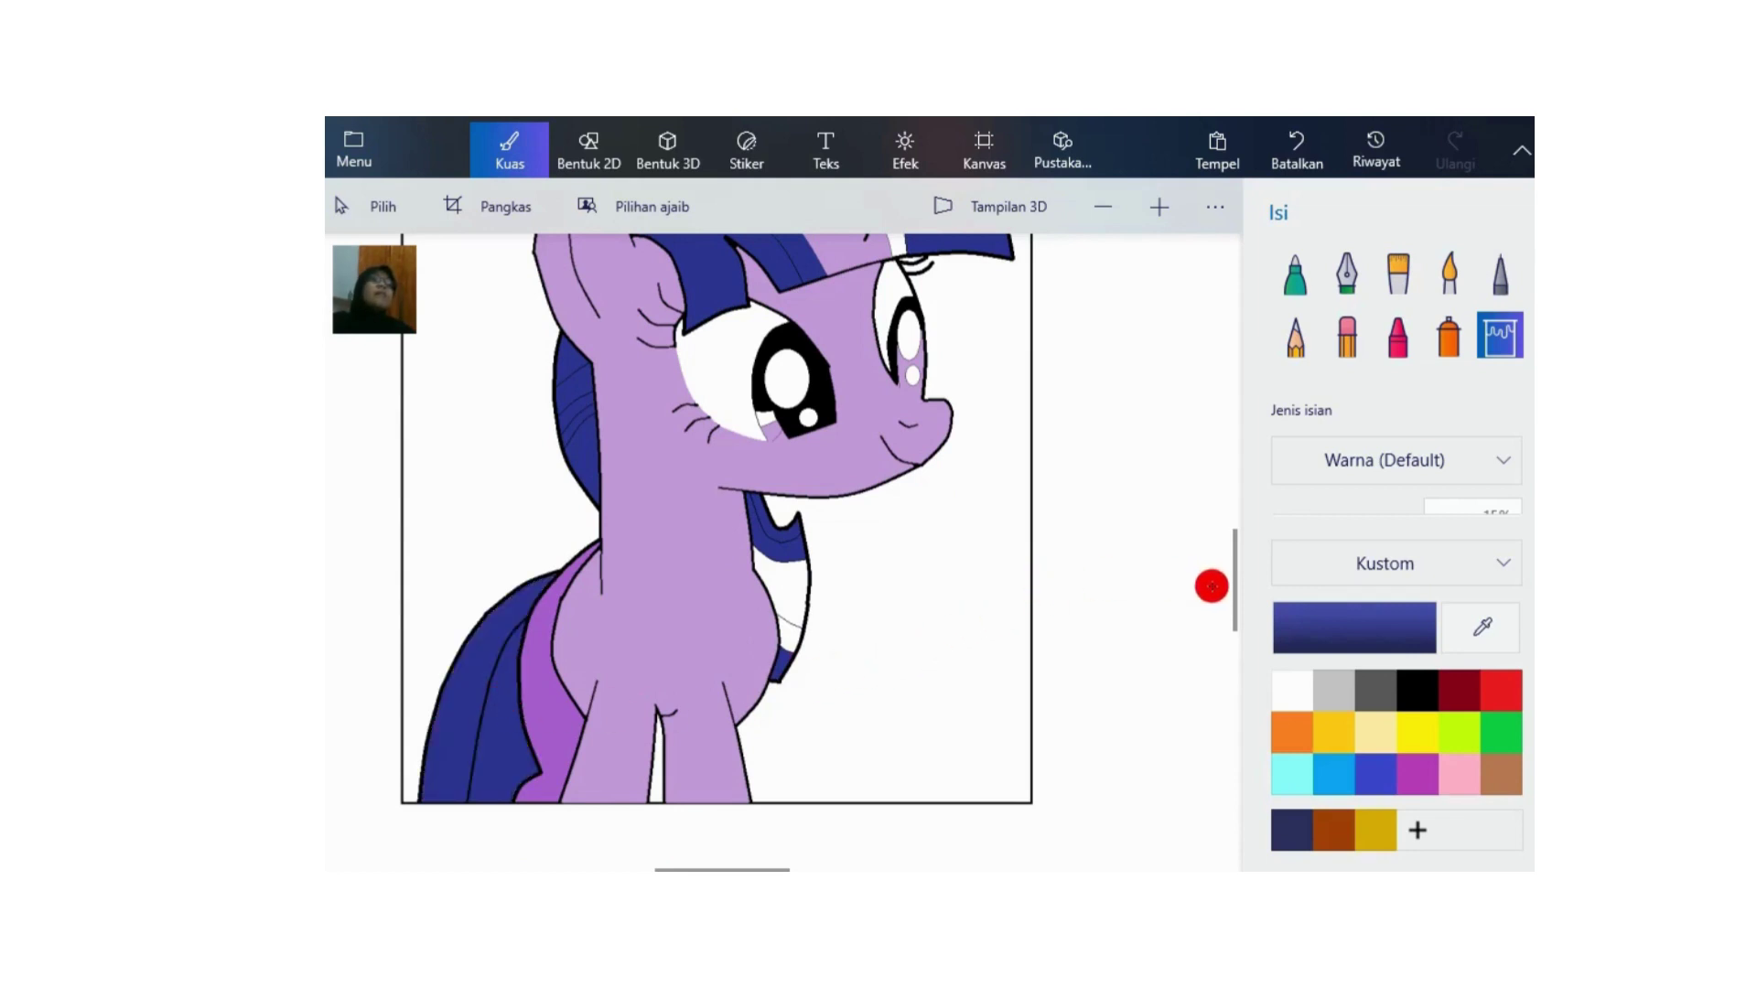
# Step: Mix a bright pink from the red swatch and fill the mane stripe on both sides of the horn
pyautogui.moveTo(1235, 576); pyautogui.dragTo(1237, 559)
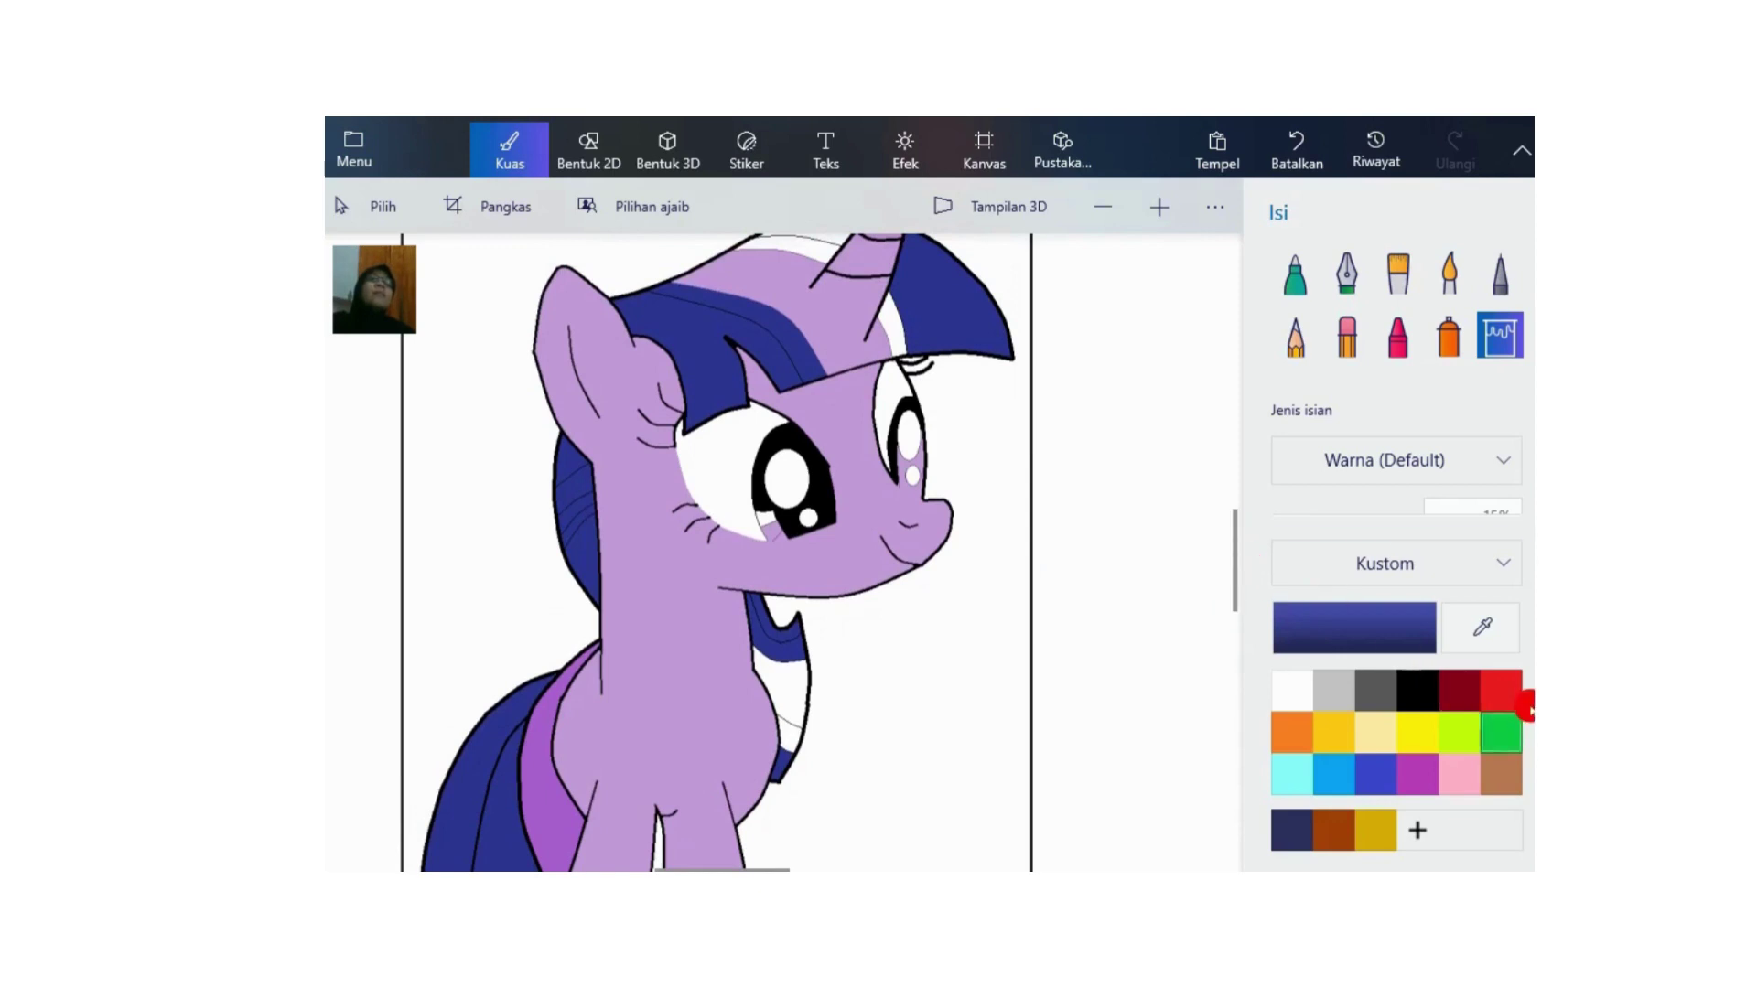
pyautogui.click(1497, 690)
pyautogui.click(1416, 619)
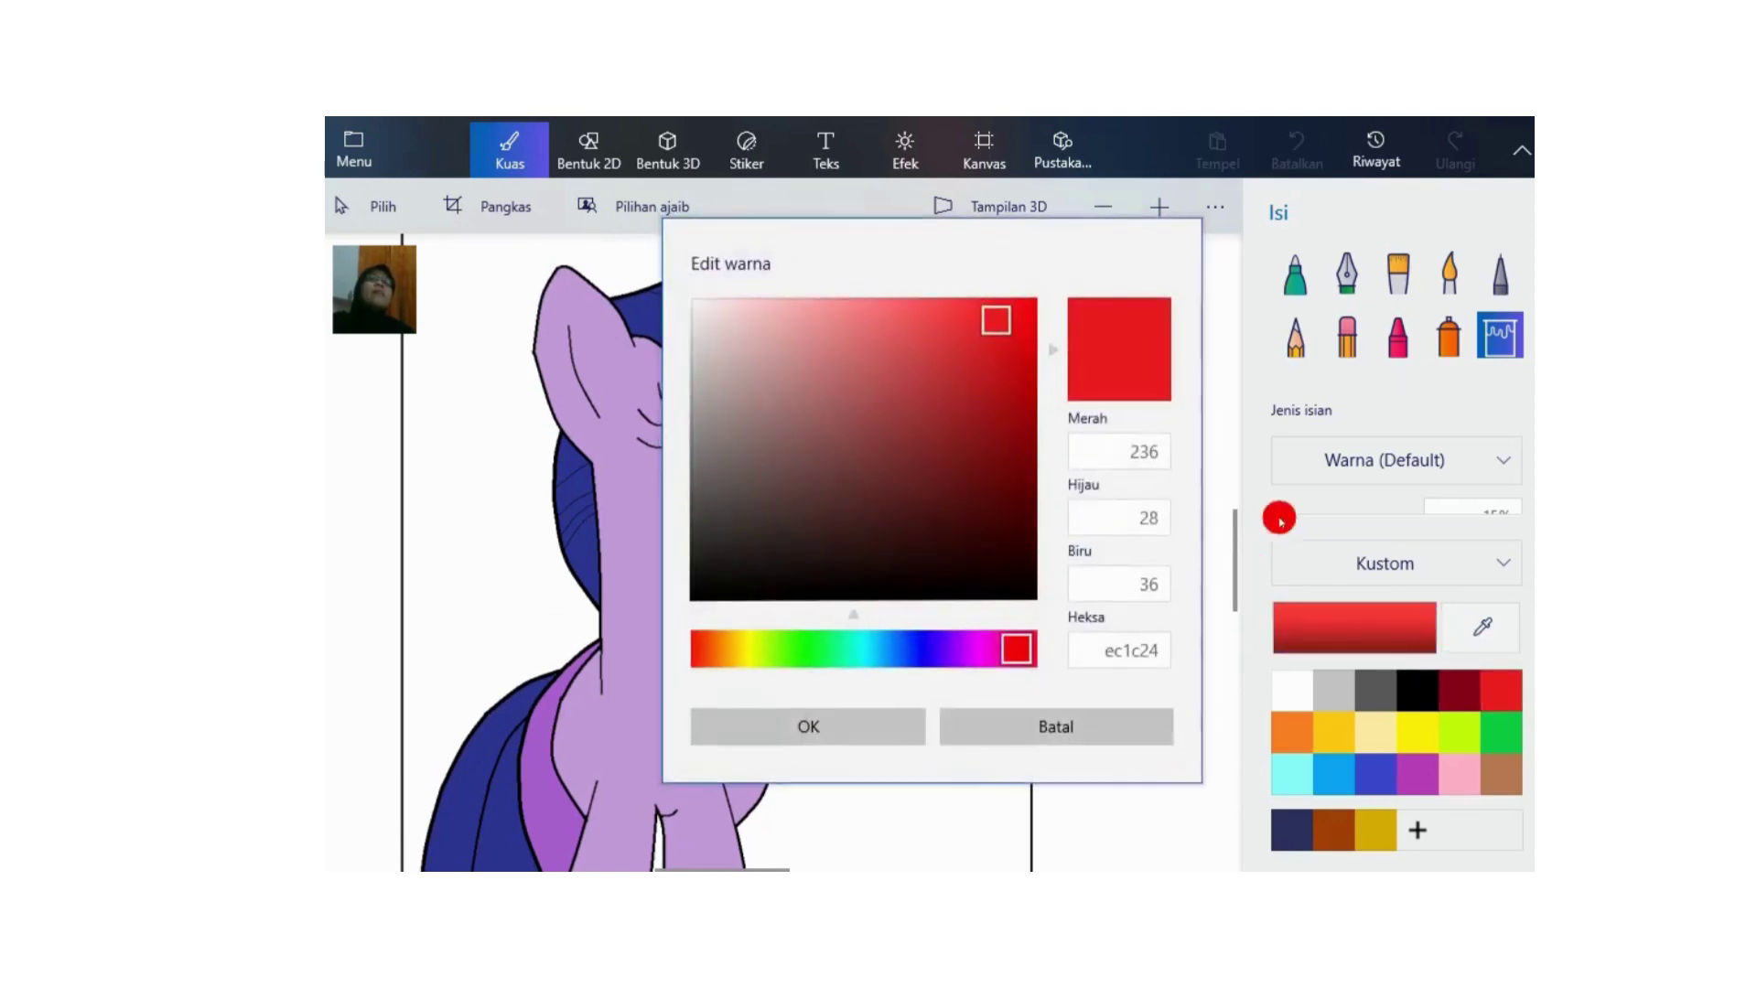
pyautogui.moveTo(1006, 652); pyautogui.dragTo(985, 652)
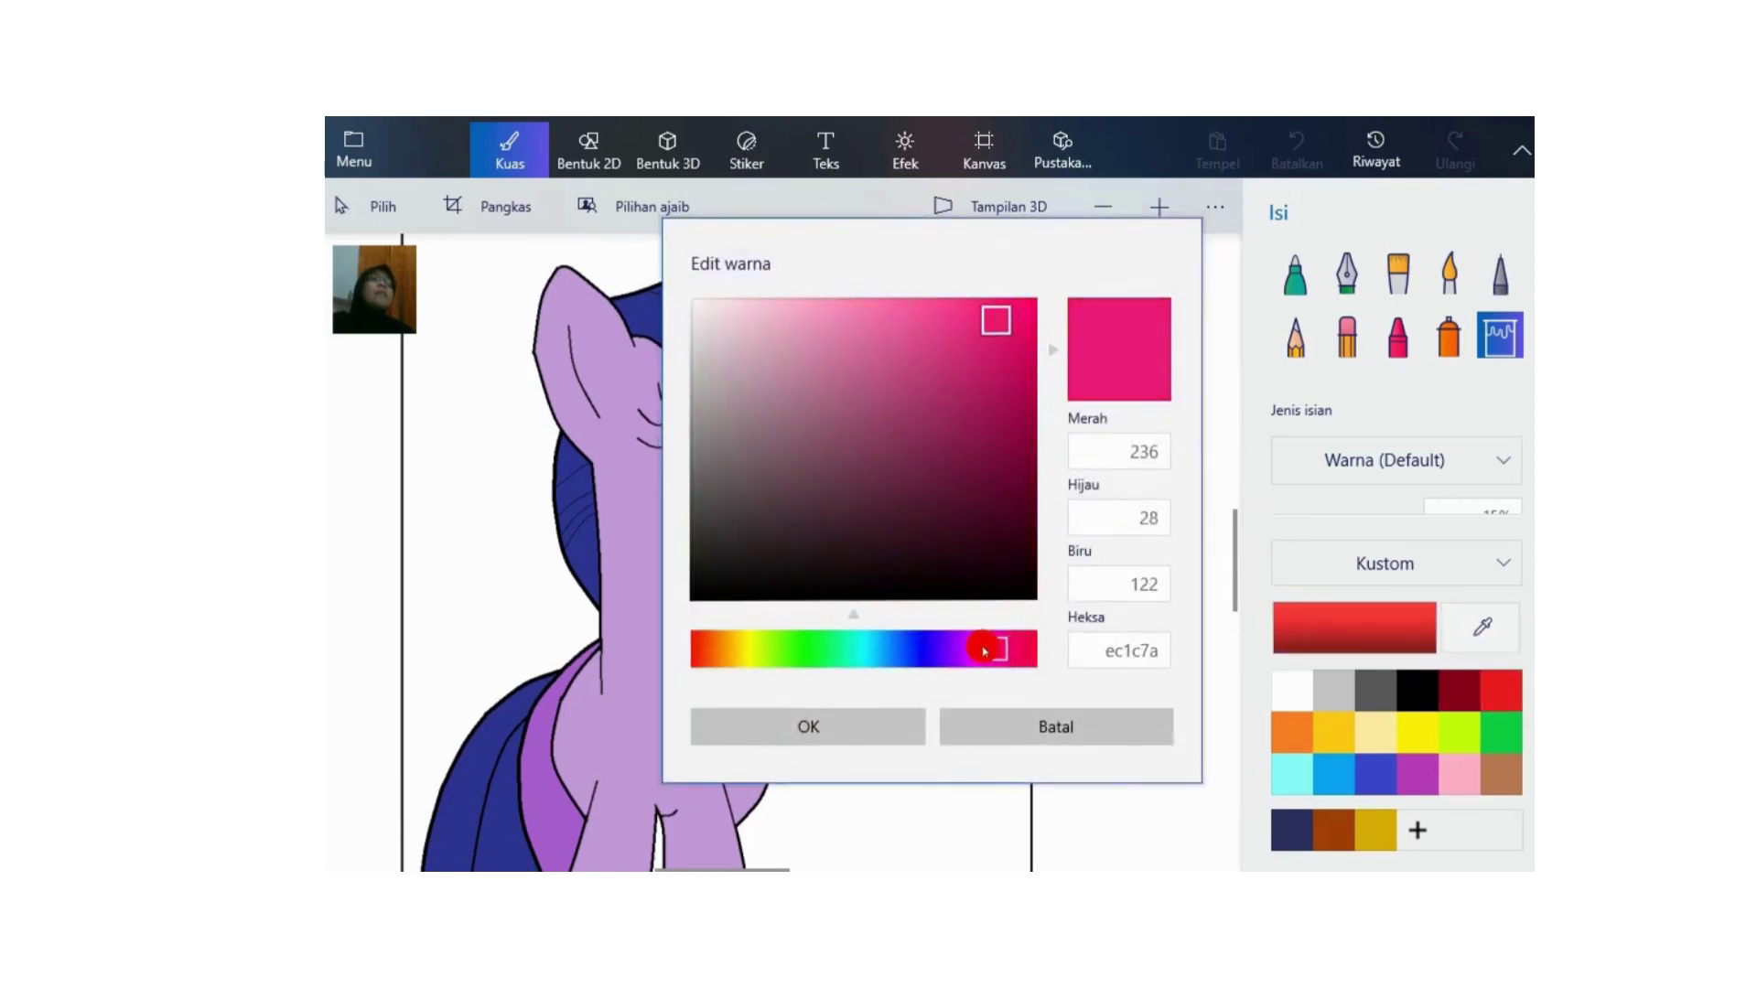
pyautogui.moveTo(992, 322); pyautogui.dragTo(925, 297)
pyautogui.click(808, 726)
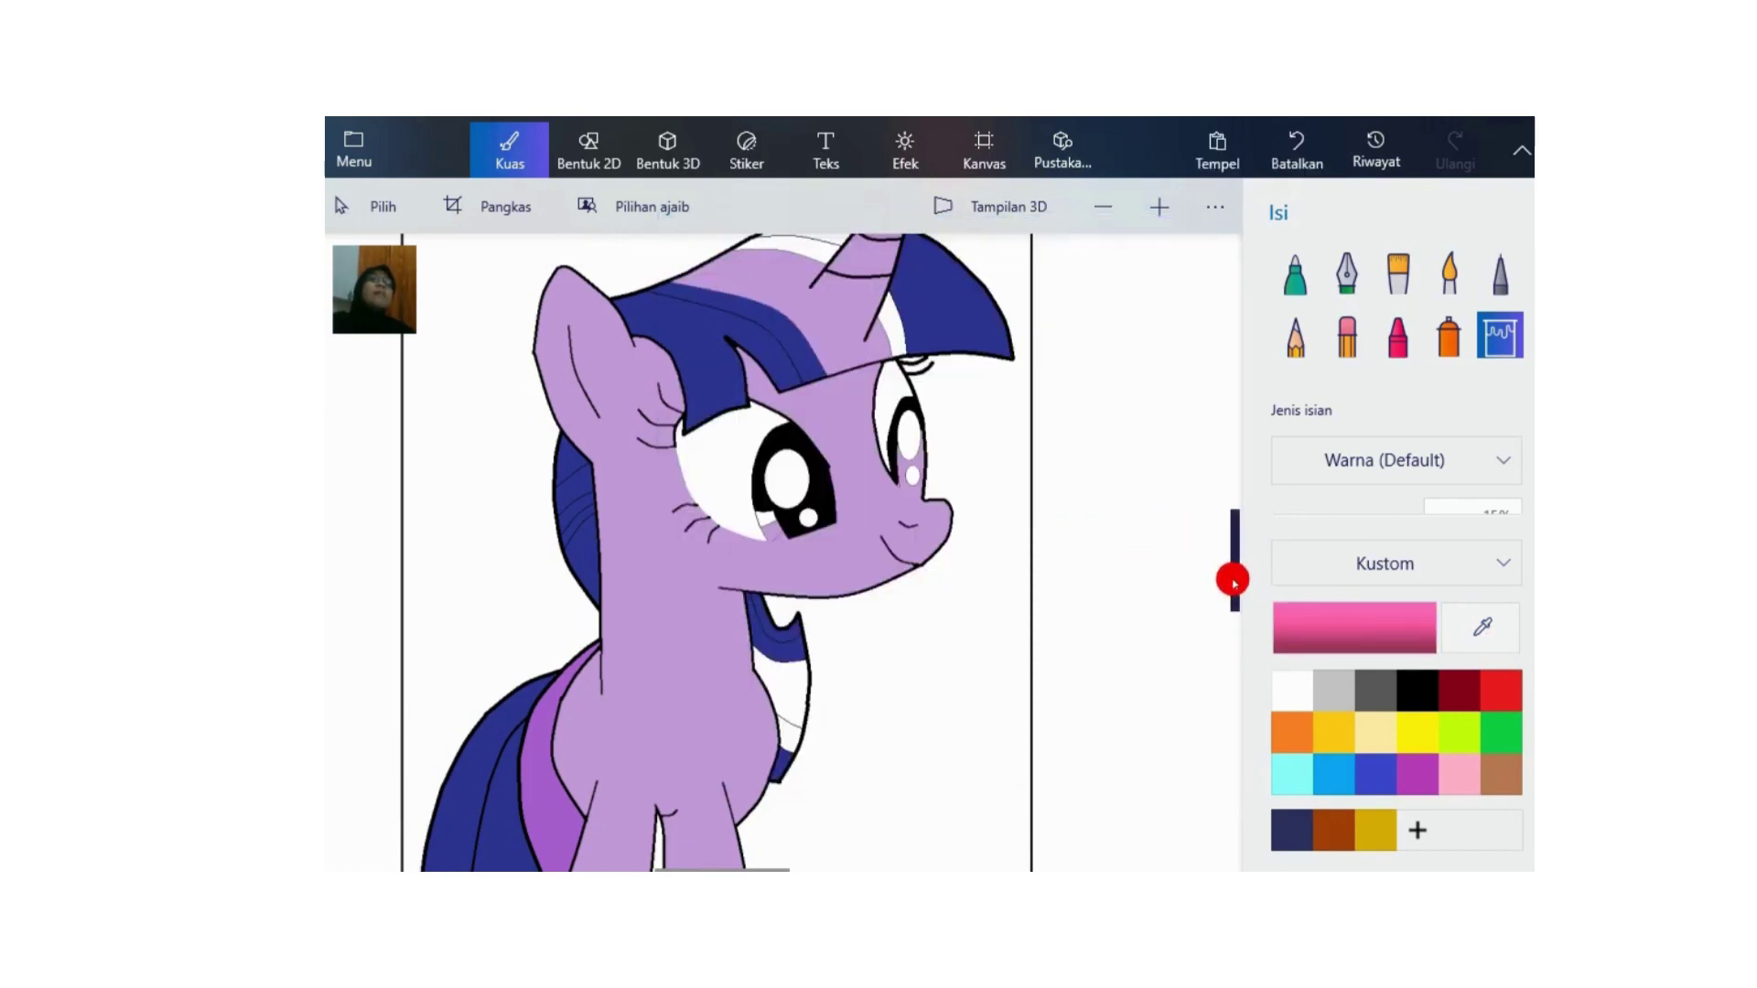
pyautogui.moveTo(1234, 579); pyautogui.dragTo(1238, 549)
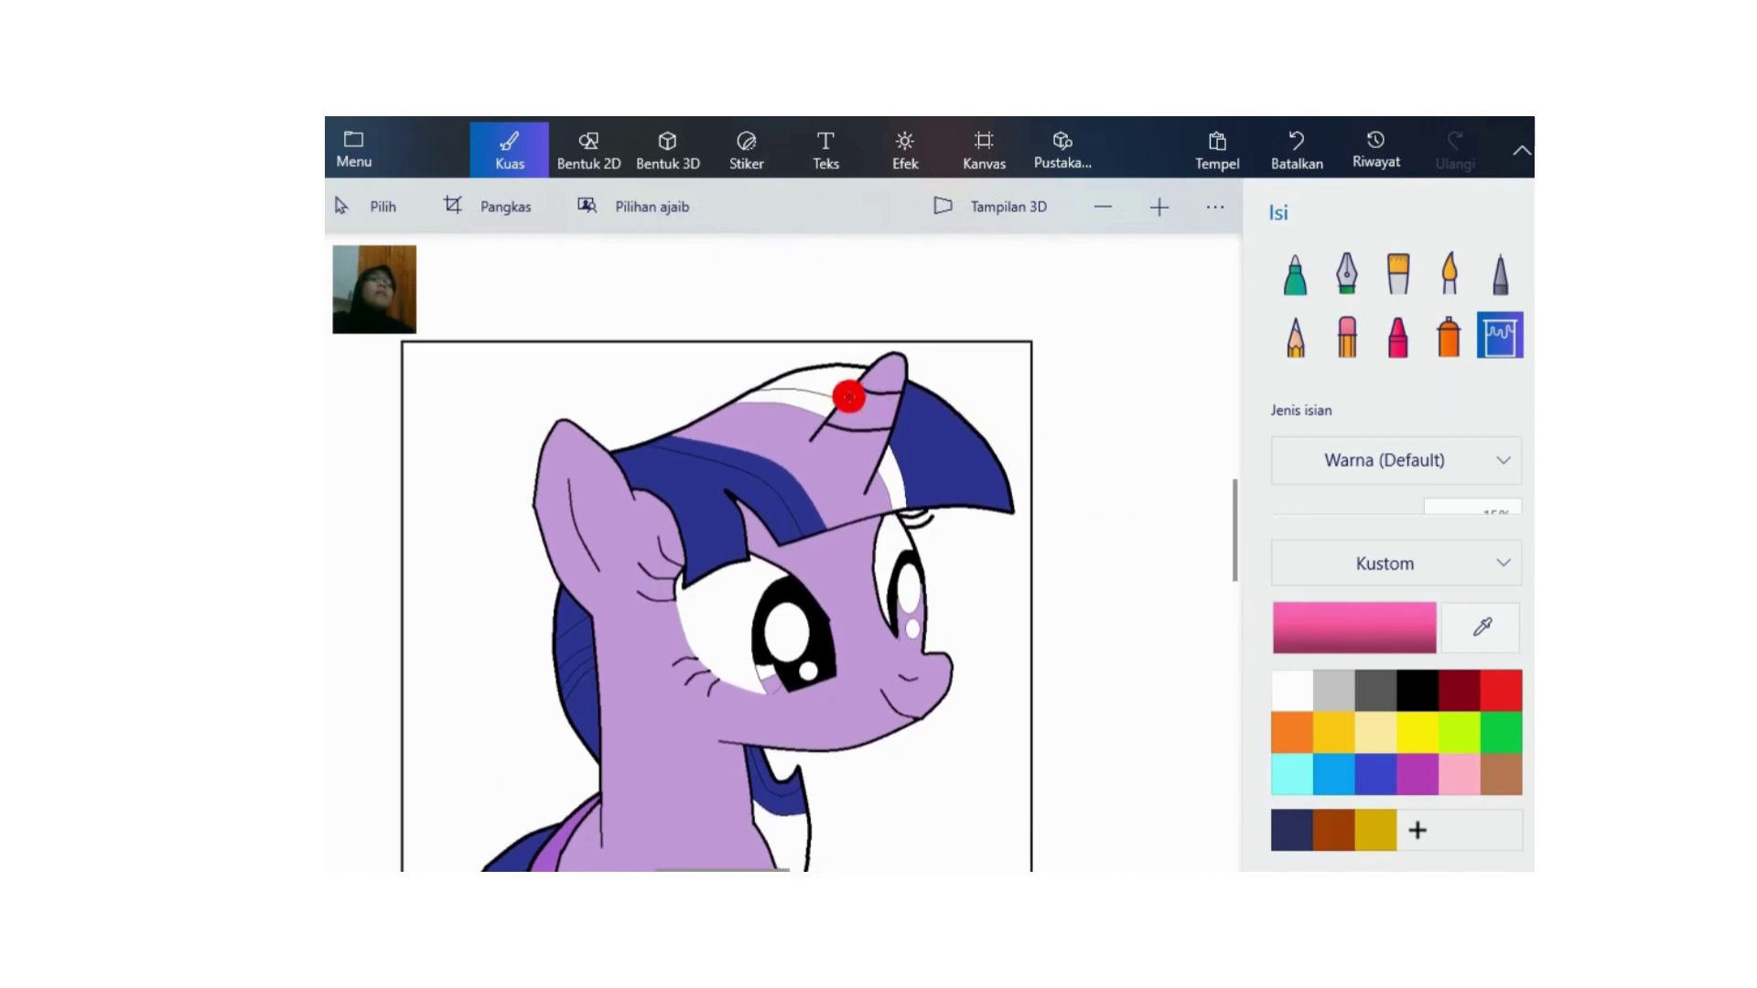
pyautogui.click(806, 400)
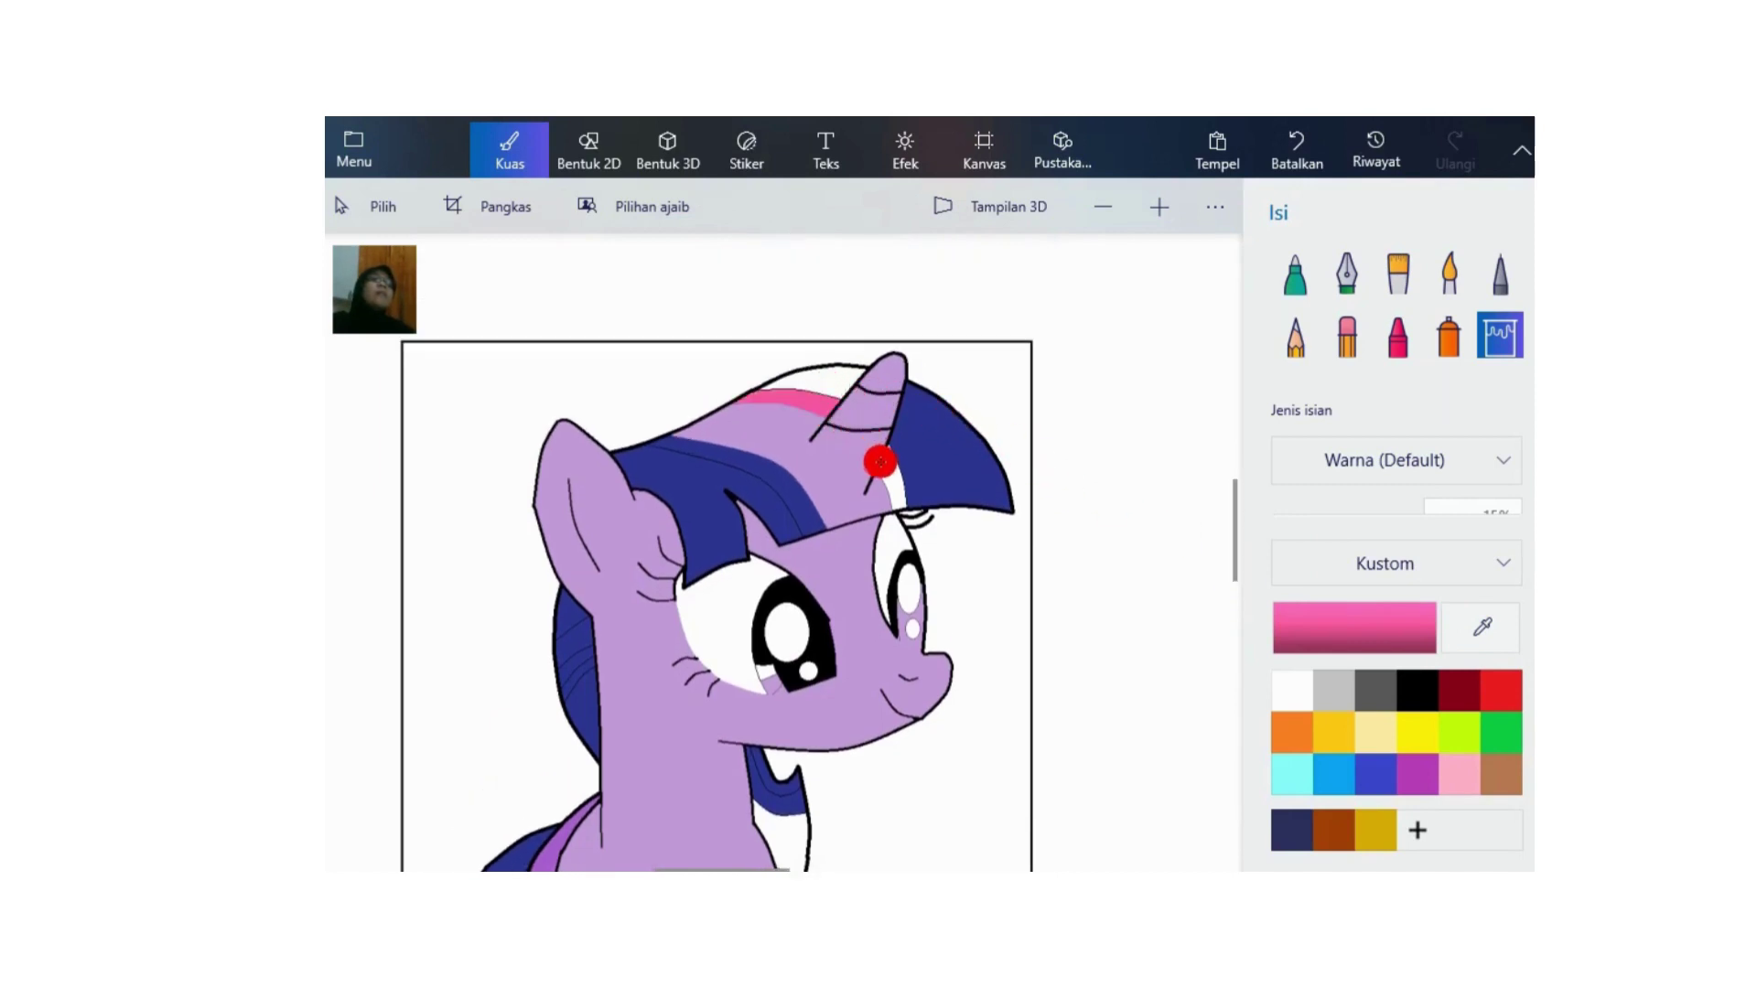
pyautogui.click(884, 464)
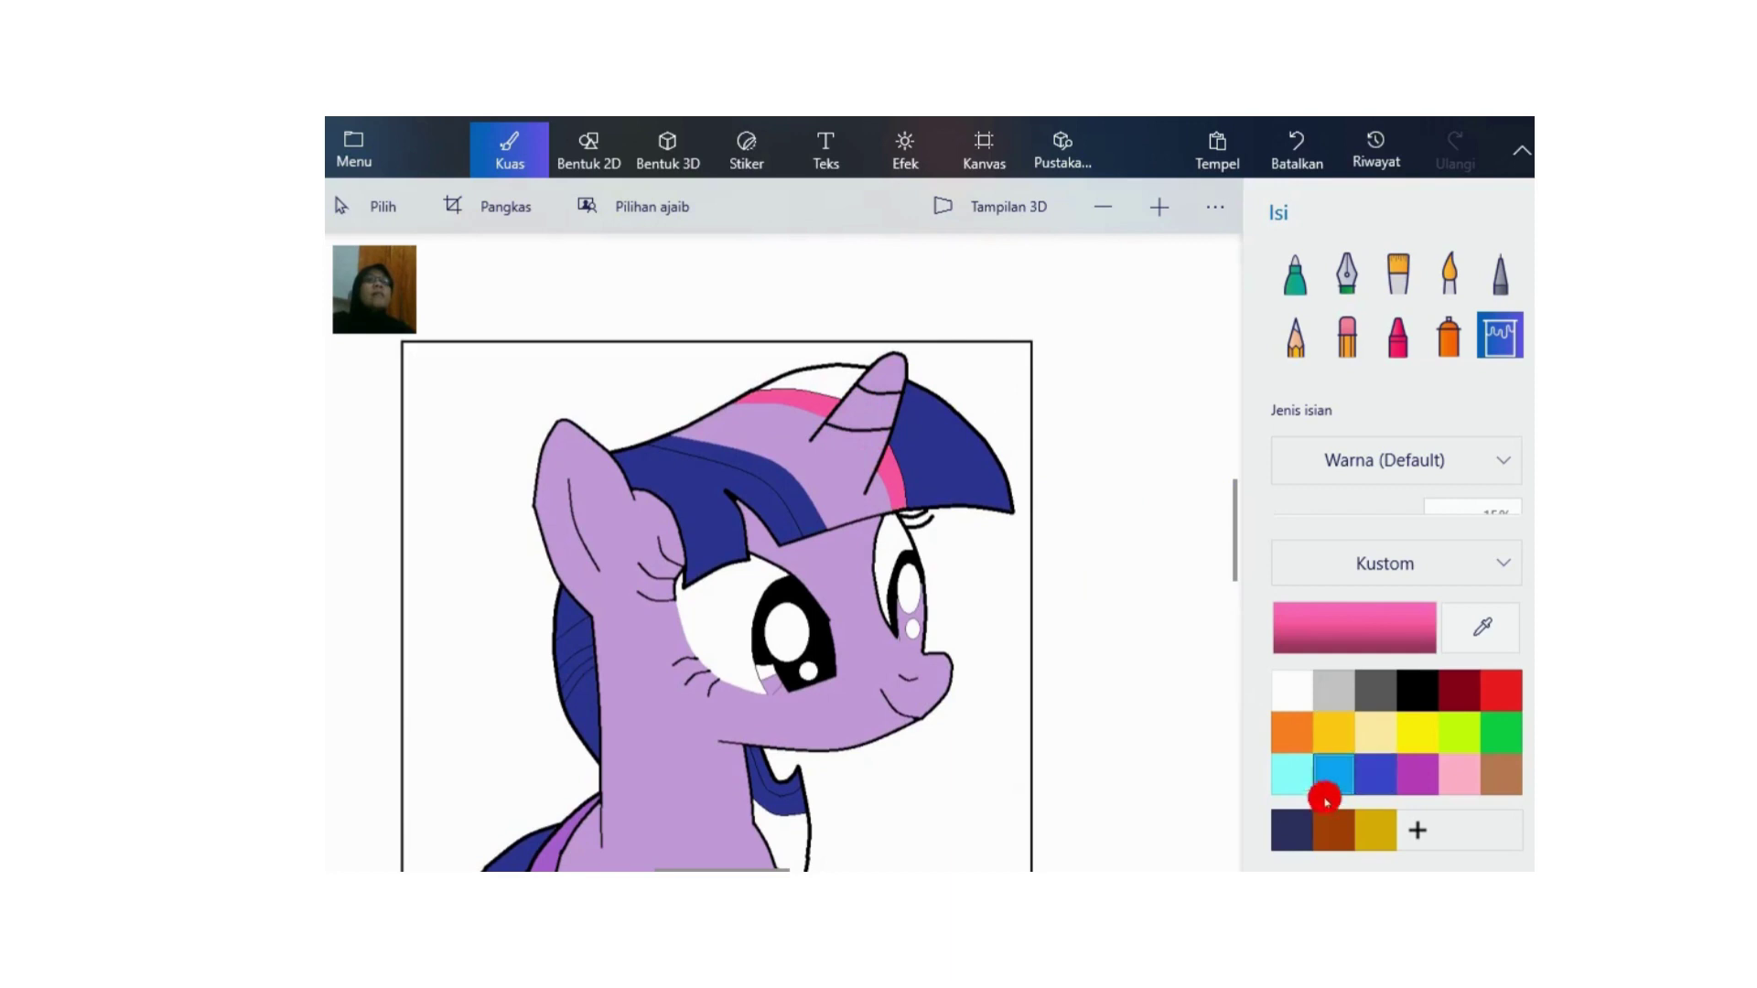
# Step: Use the custom navy 2c305e to fill the remaining white mane band behind the horn
pyautogui.click(1295, 817)
pyautogui.click(1337, 612)
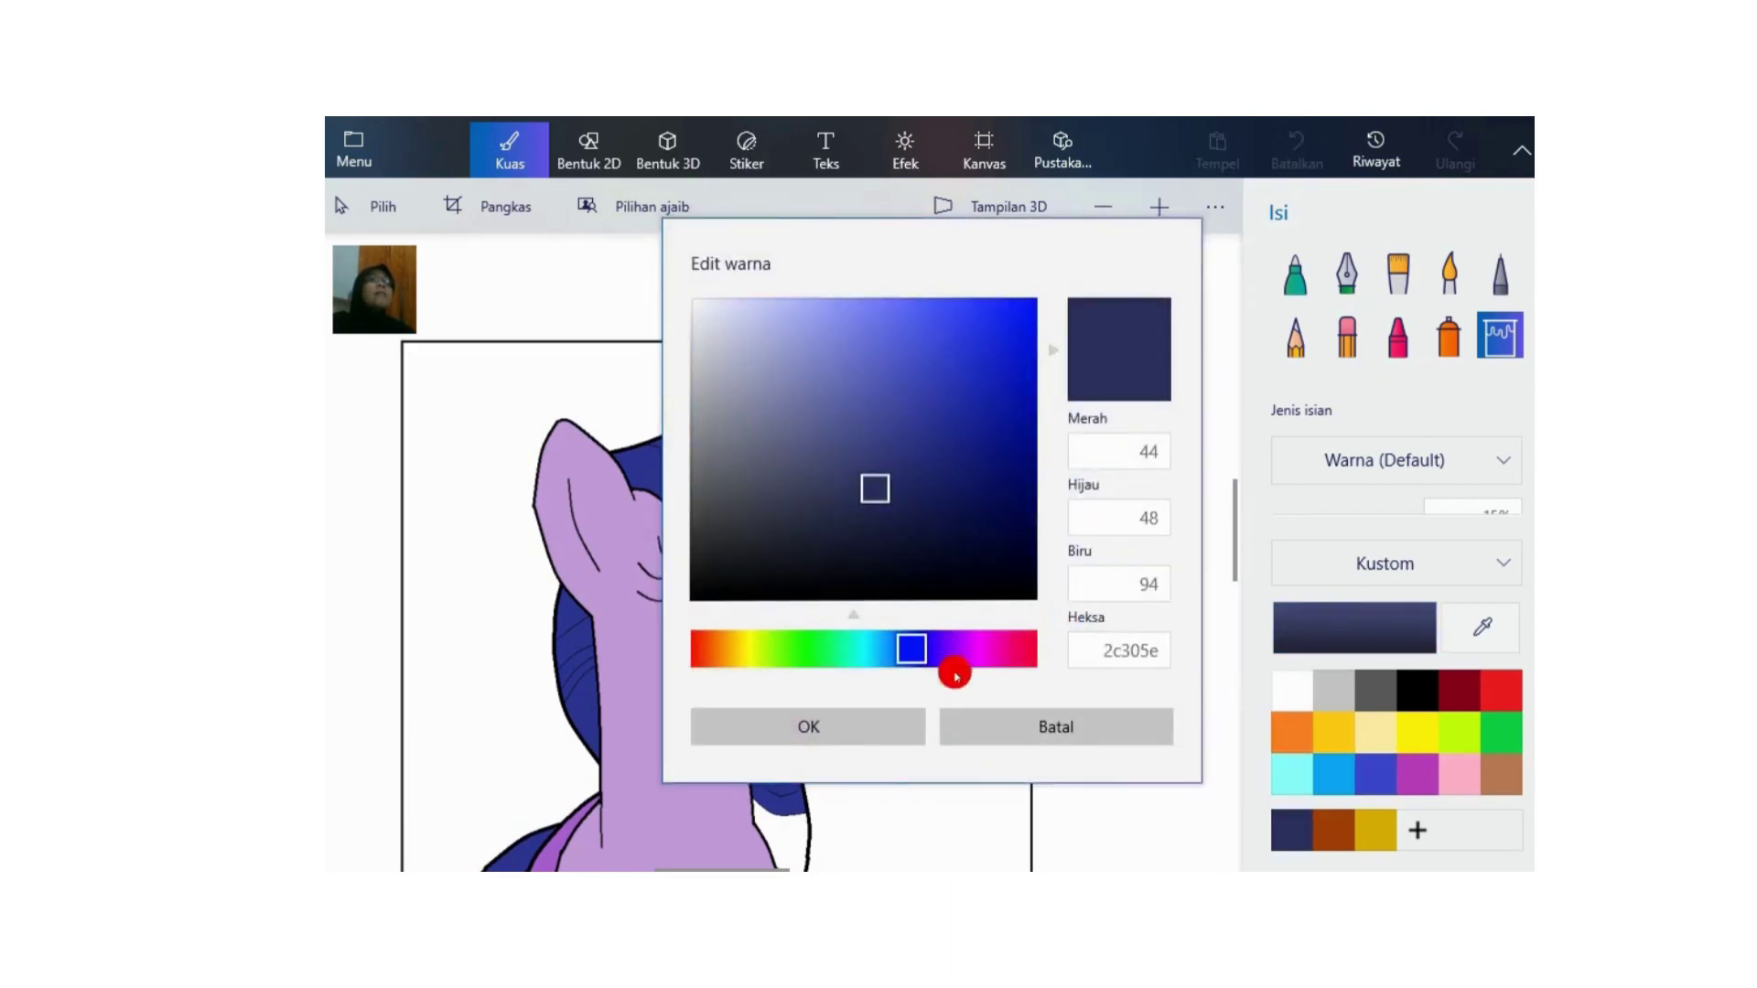
pyautogui.click(871, 724)
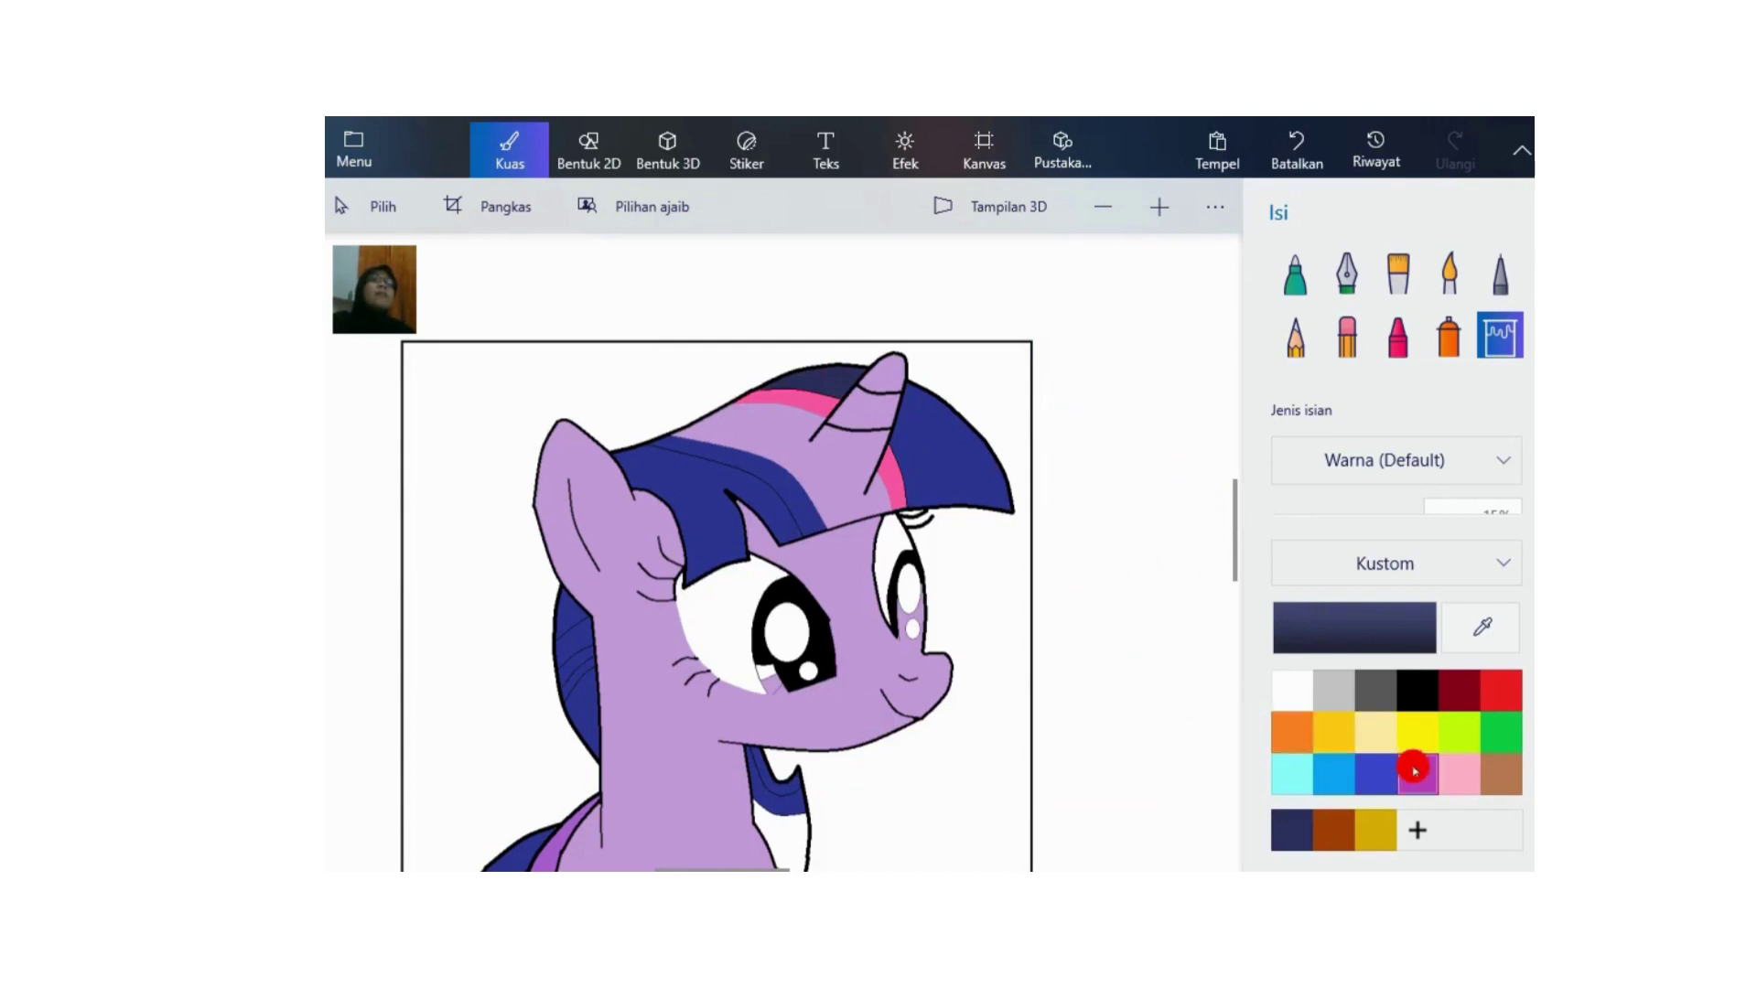
# Step: Darken the purple swatch and fill the larger eye's lower iris segment and the middle of the mane lock below the chin
pyautogui.click(1418, 767)
pyautogui.click(1380, 644)
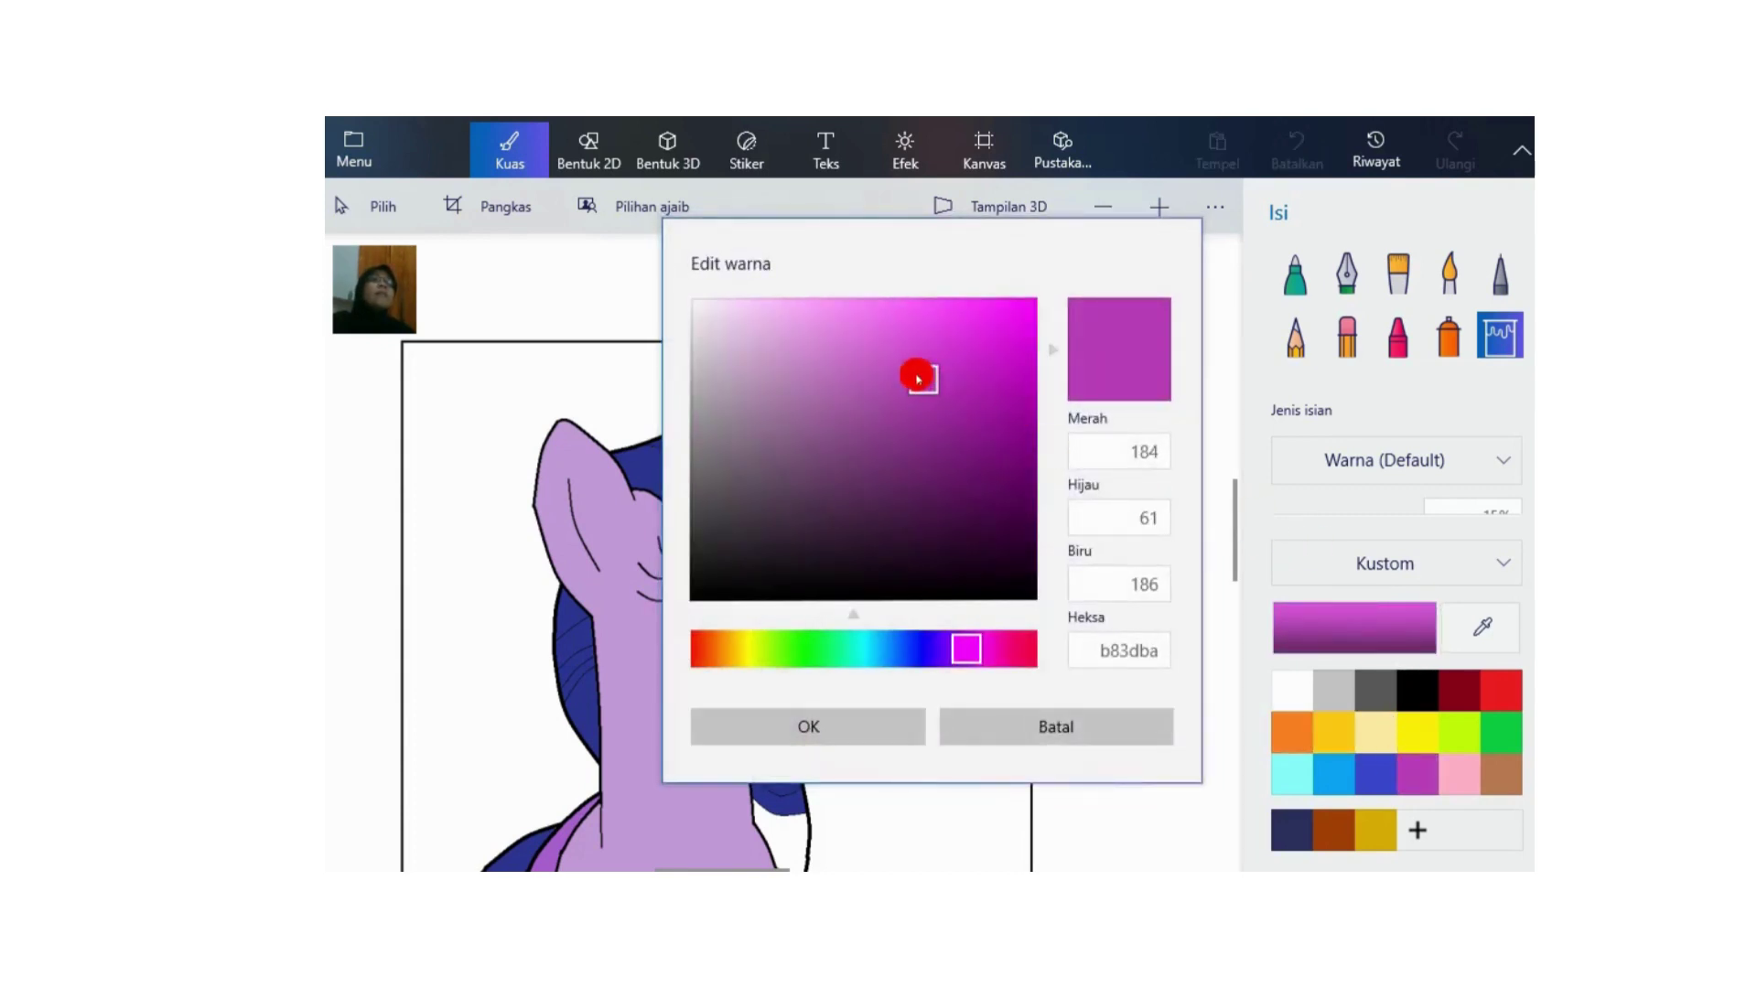
pyautogui.moveTo(918, 379); pyautogui.dragTo(952, 458)
pyautogui.click(890, 726)
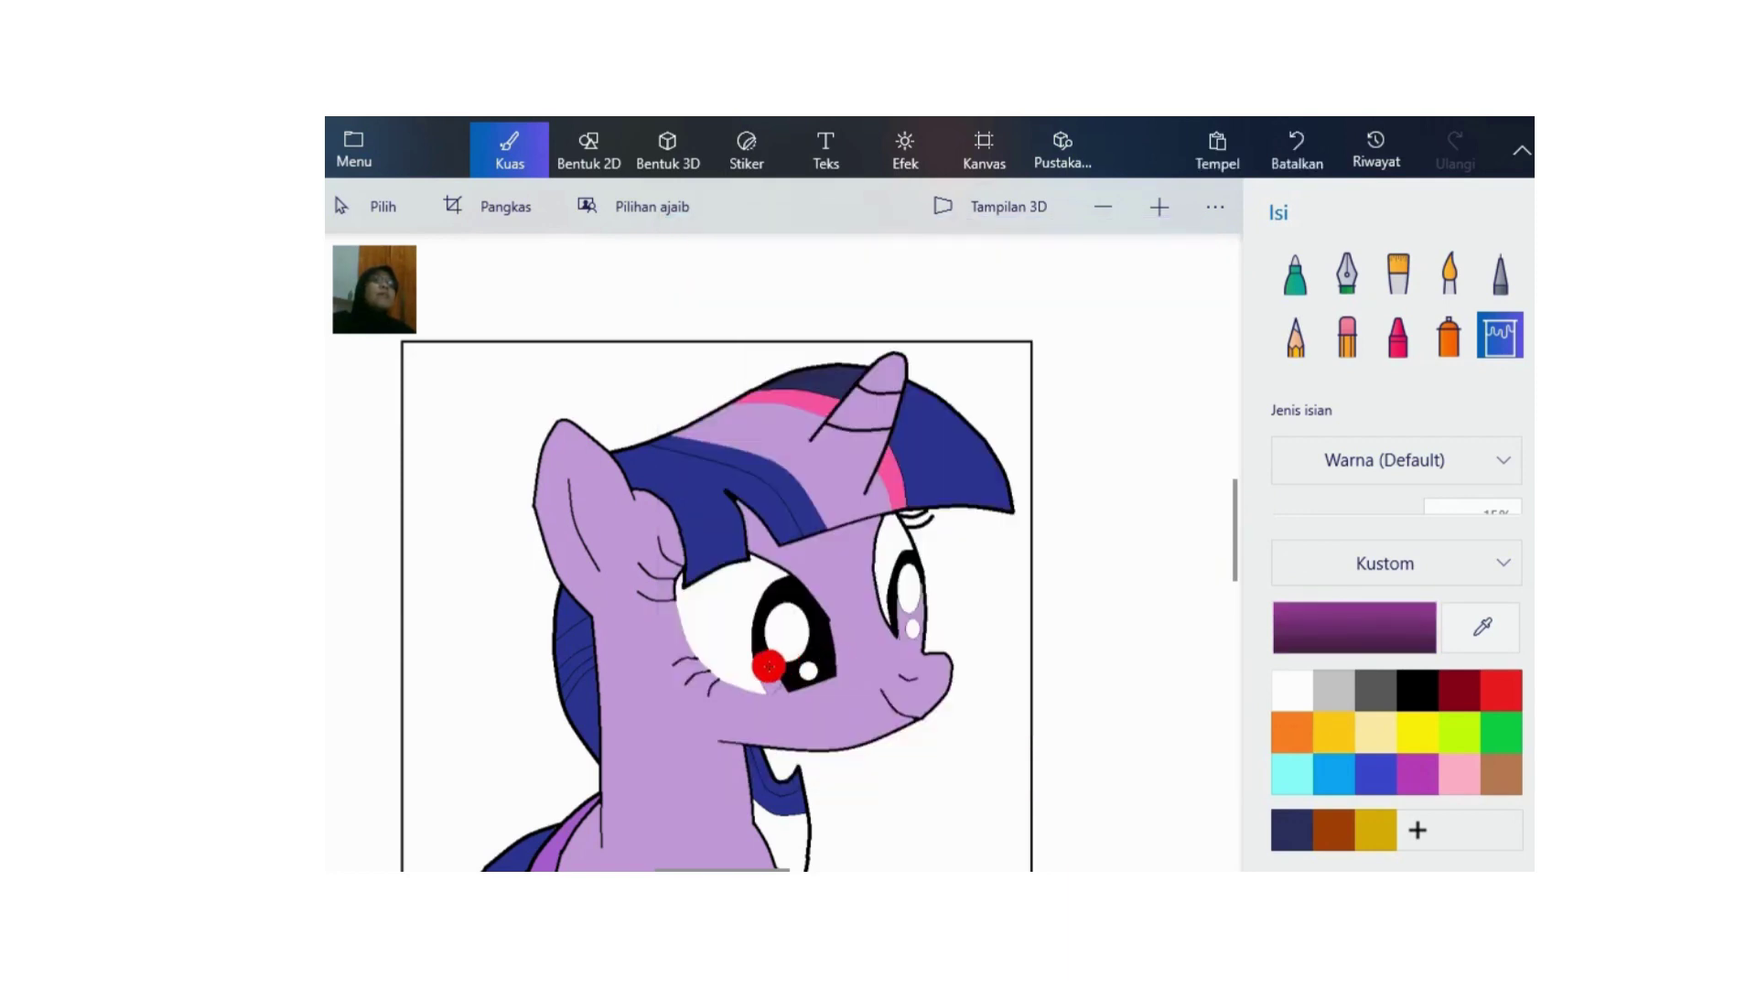
pyautogui.click(773, 666)
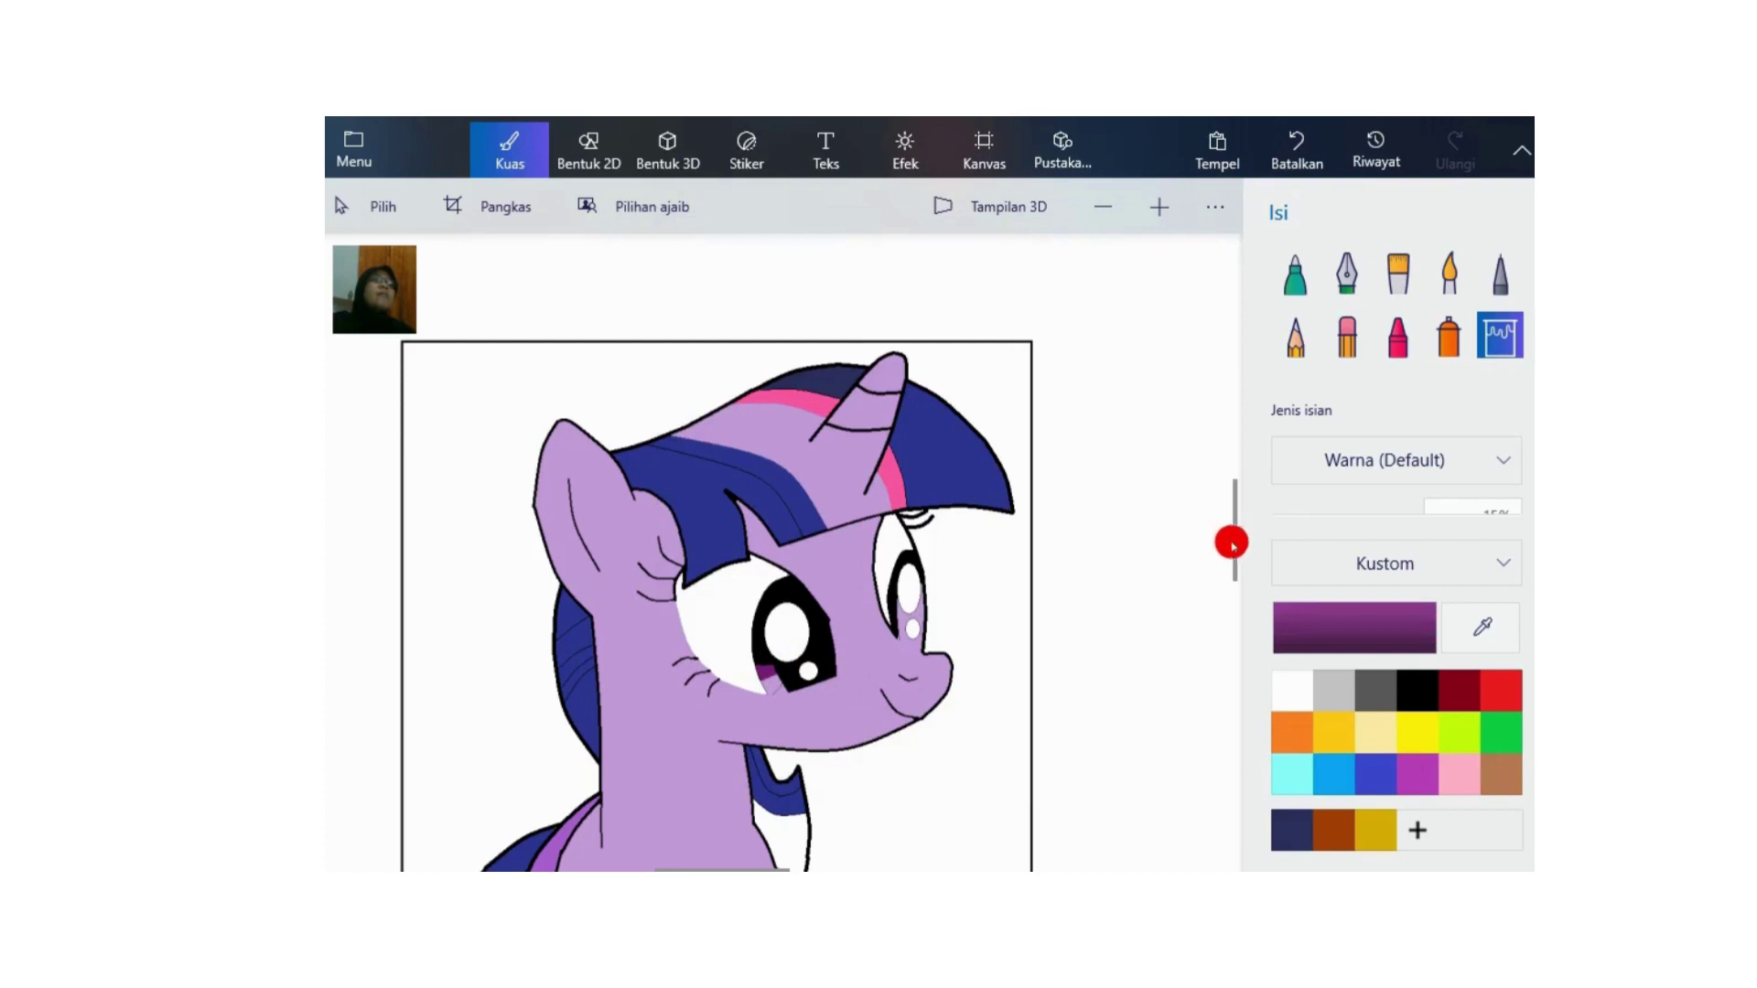
pyautogui.moveTo(1232, 544); pyautogui.dragTo(1230, 582)
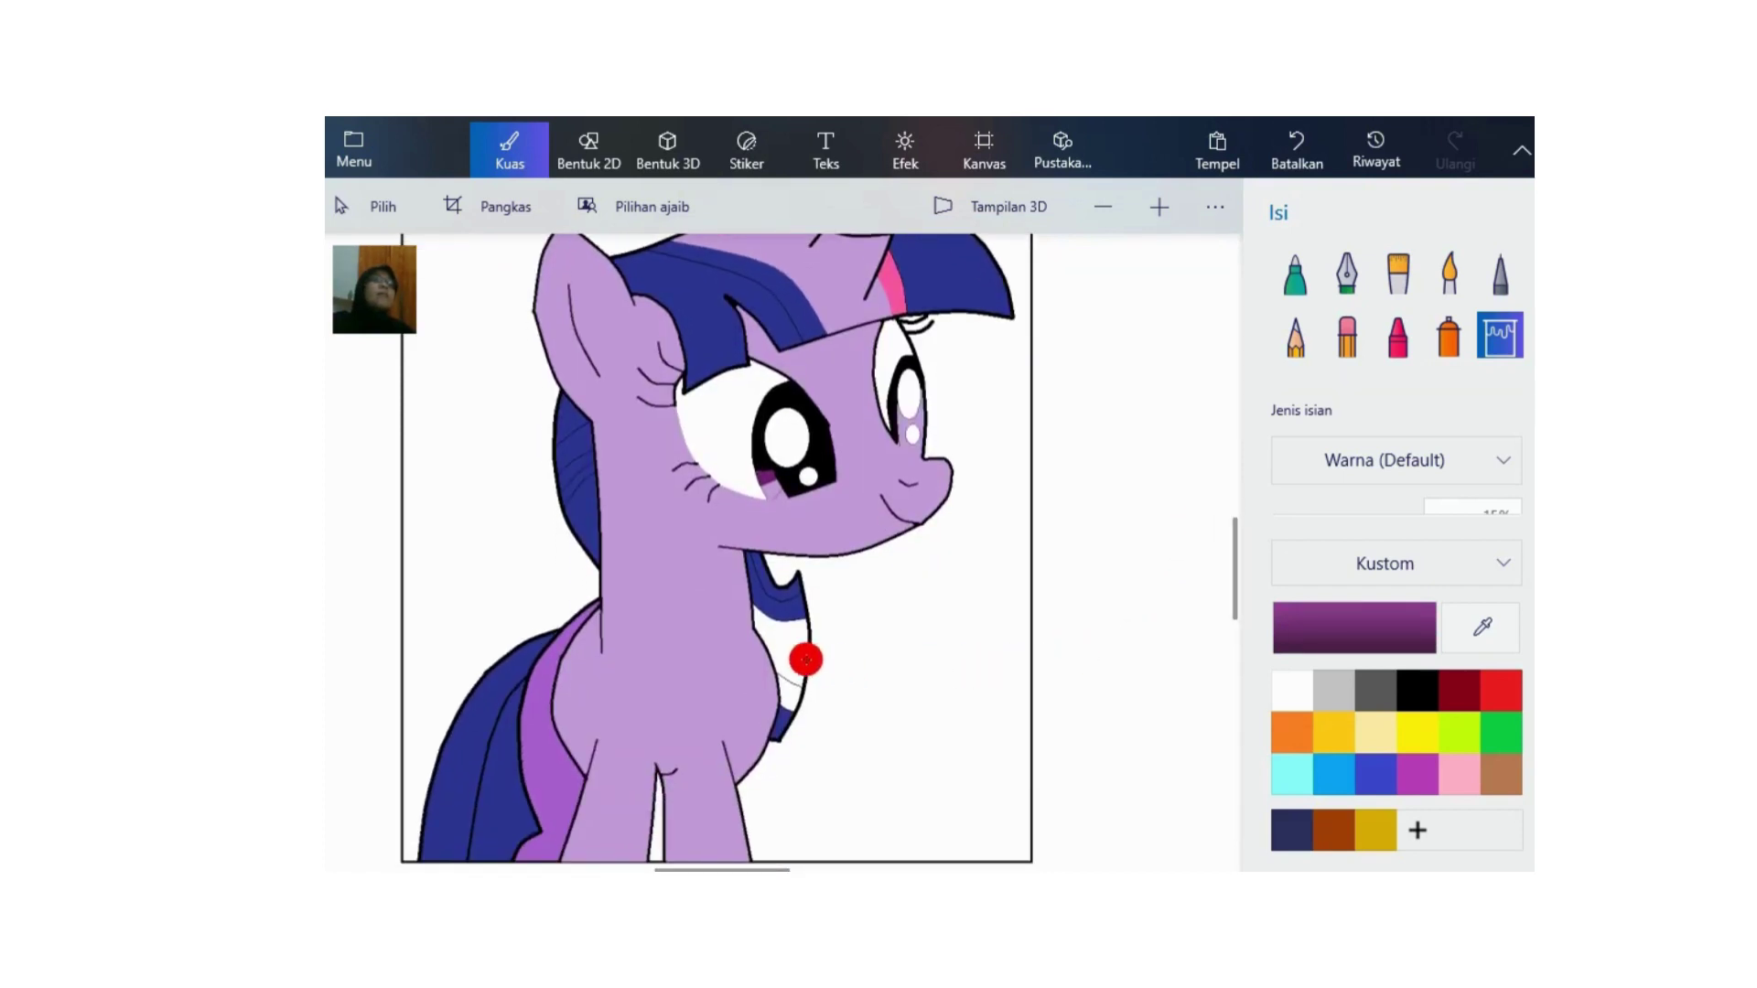
pyautogui.click(789, 659)
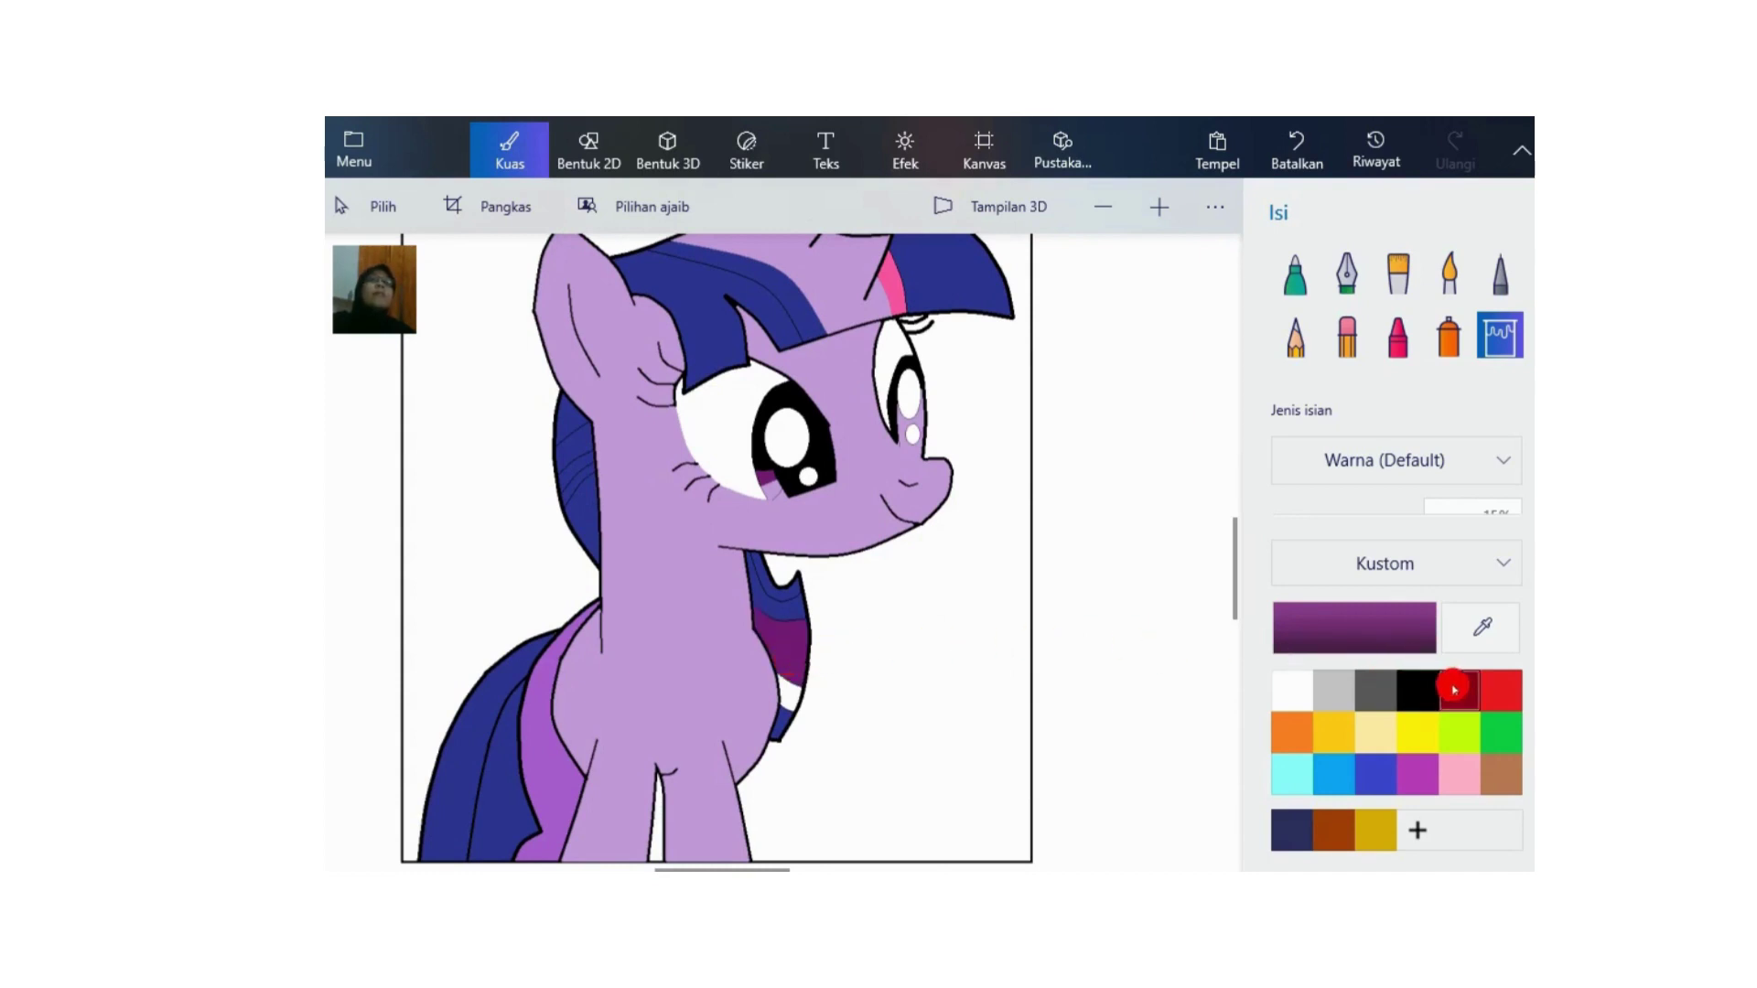
# Step: Fill the small white band near the tip of the mane lock with the red ec1c24
pyautogui.click(1498, 693)
pyautogui.click(1399, 630)
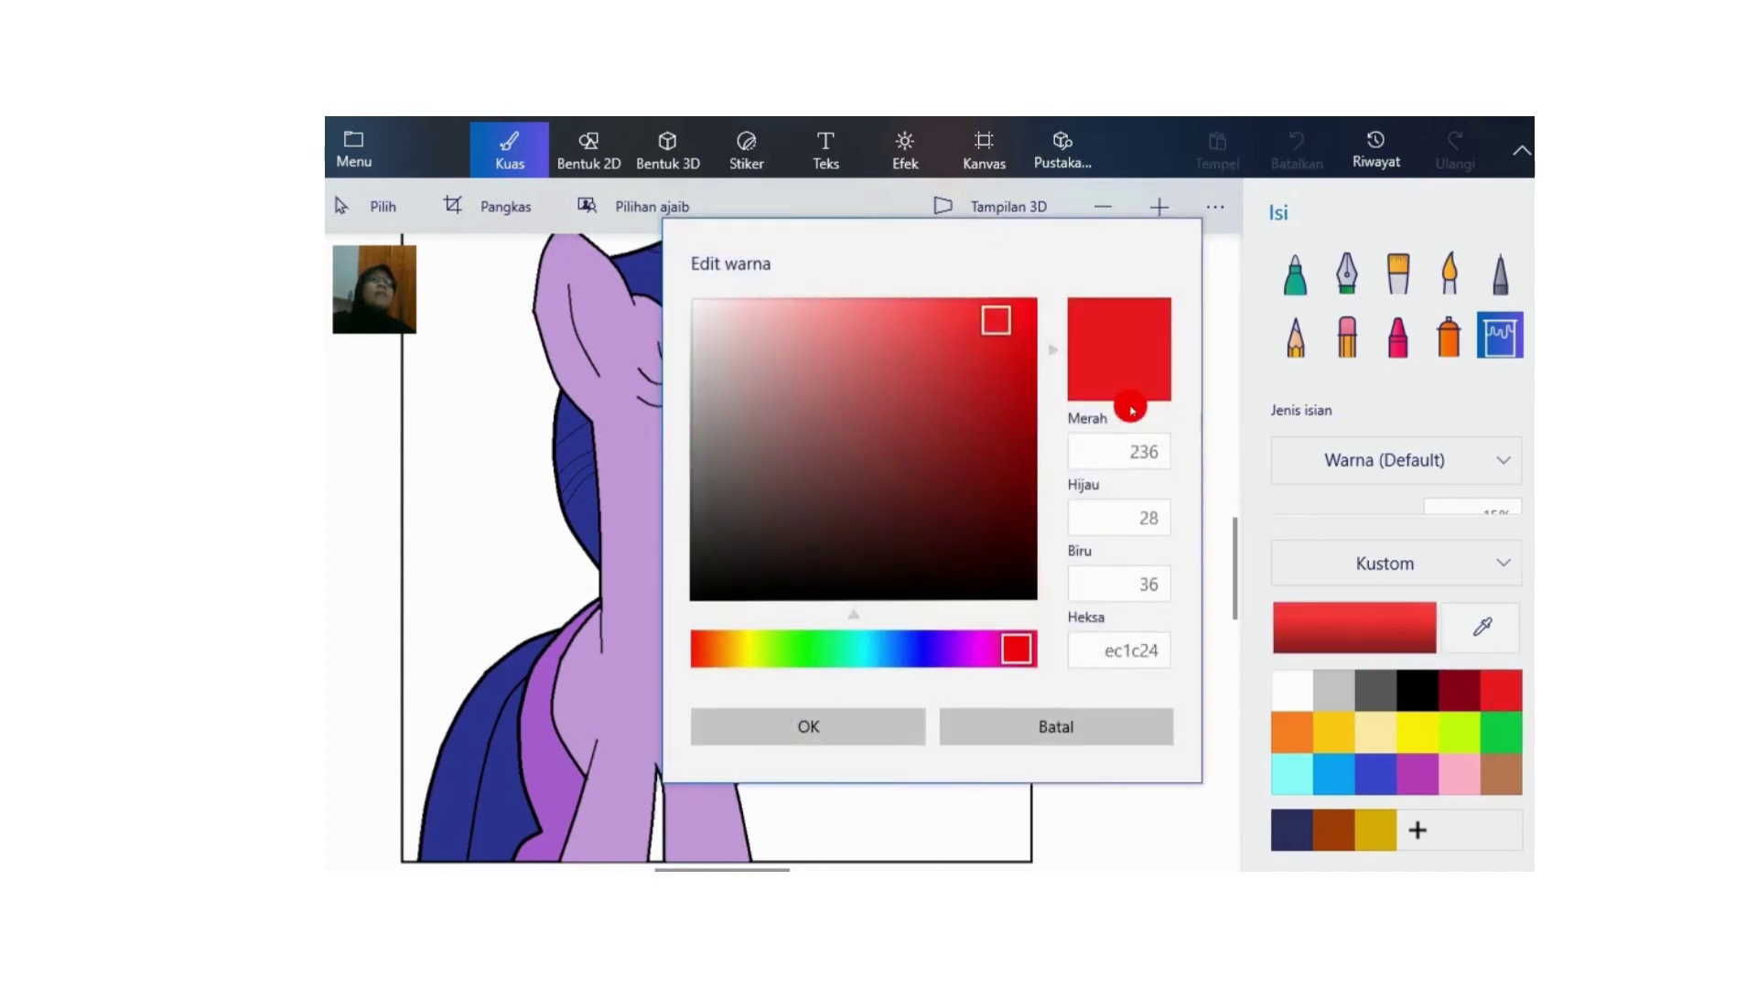
pyautogui.click(874, 717)
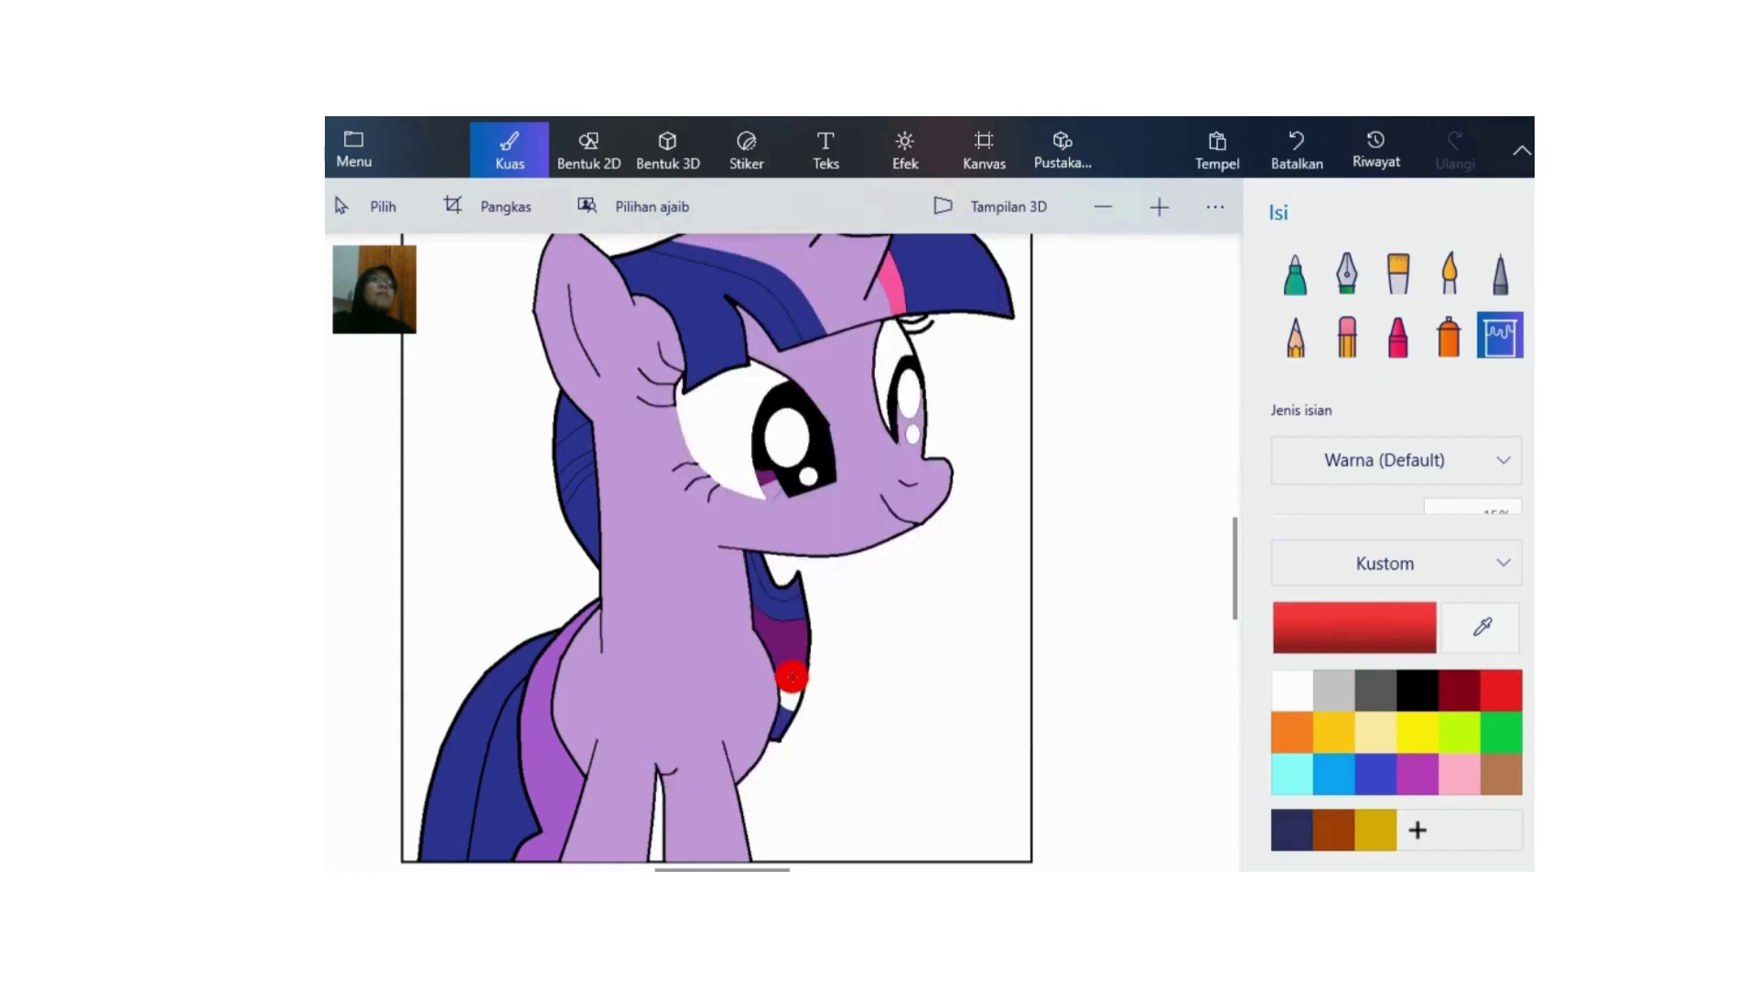
pyautogui.click(788, 693)
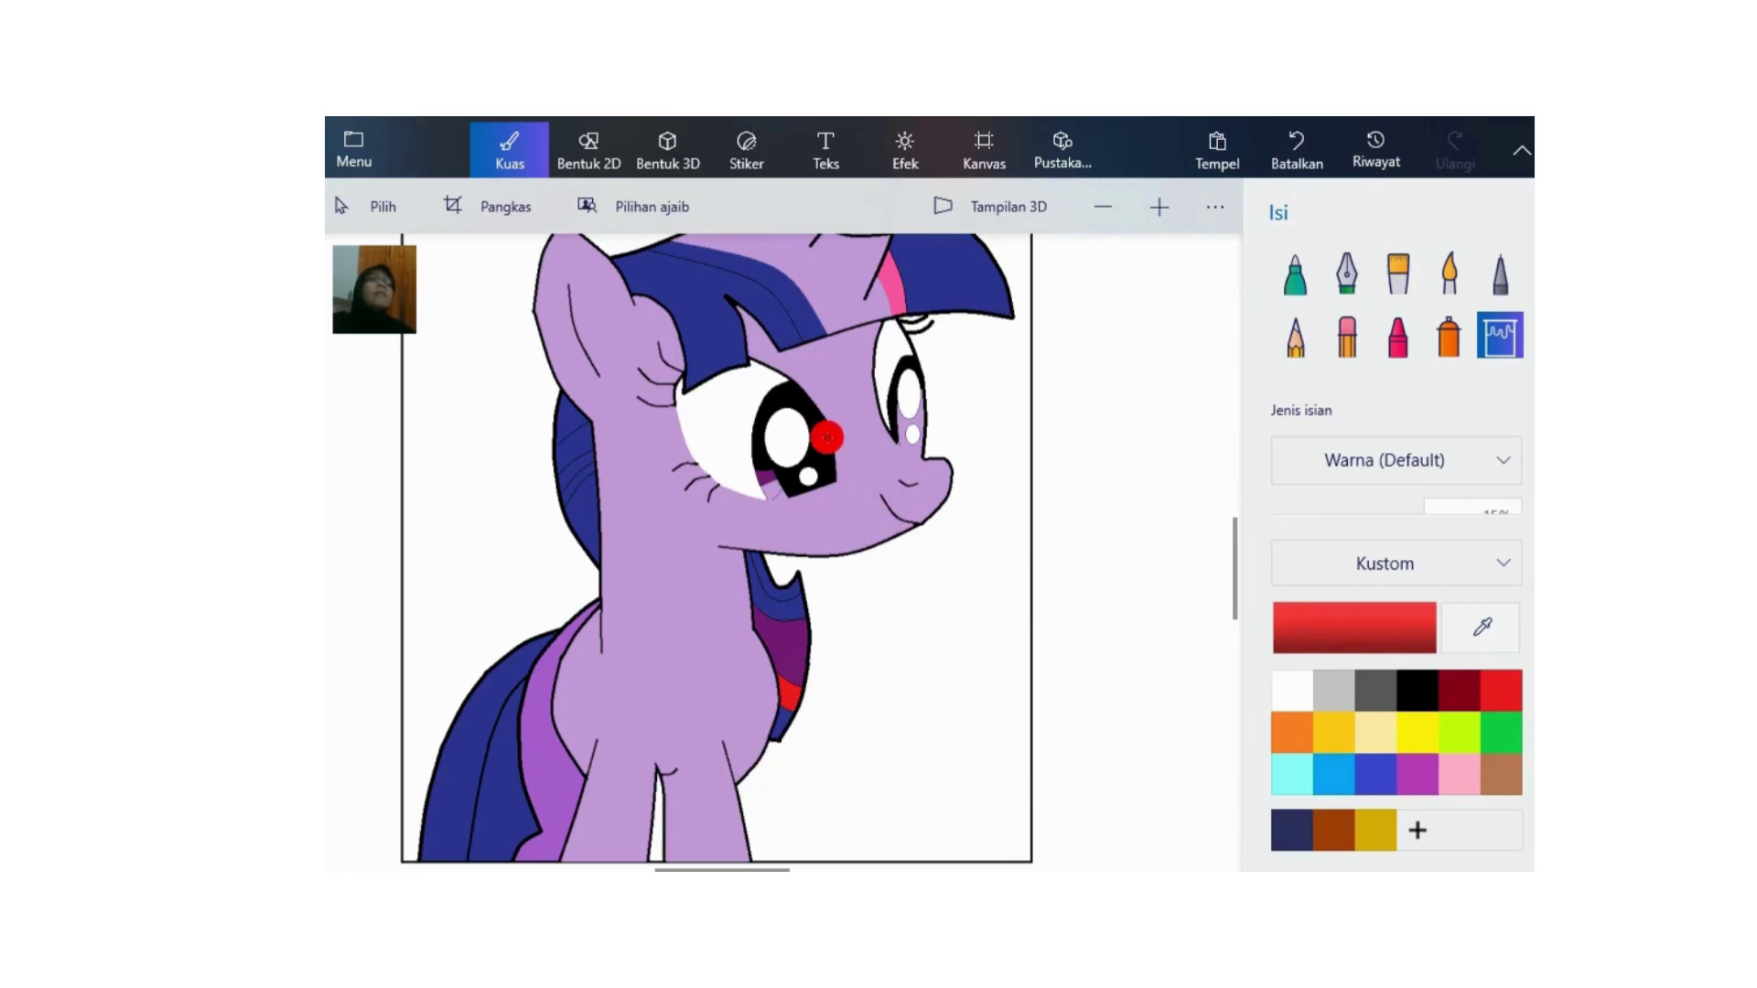
pyautogui.scroll(-3, 828, 440)
pyautogui.scroll(4, 767, 381)
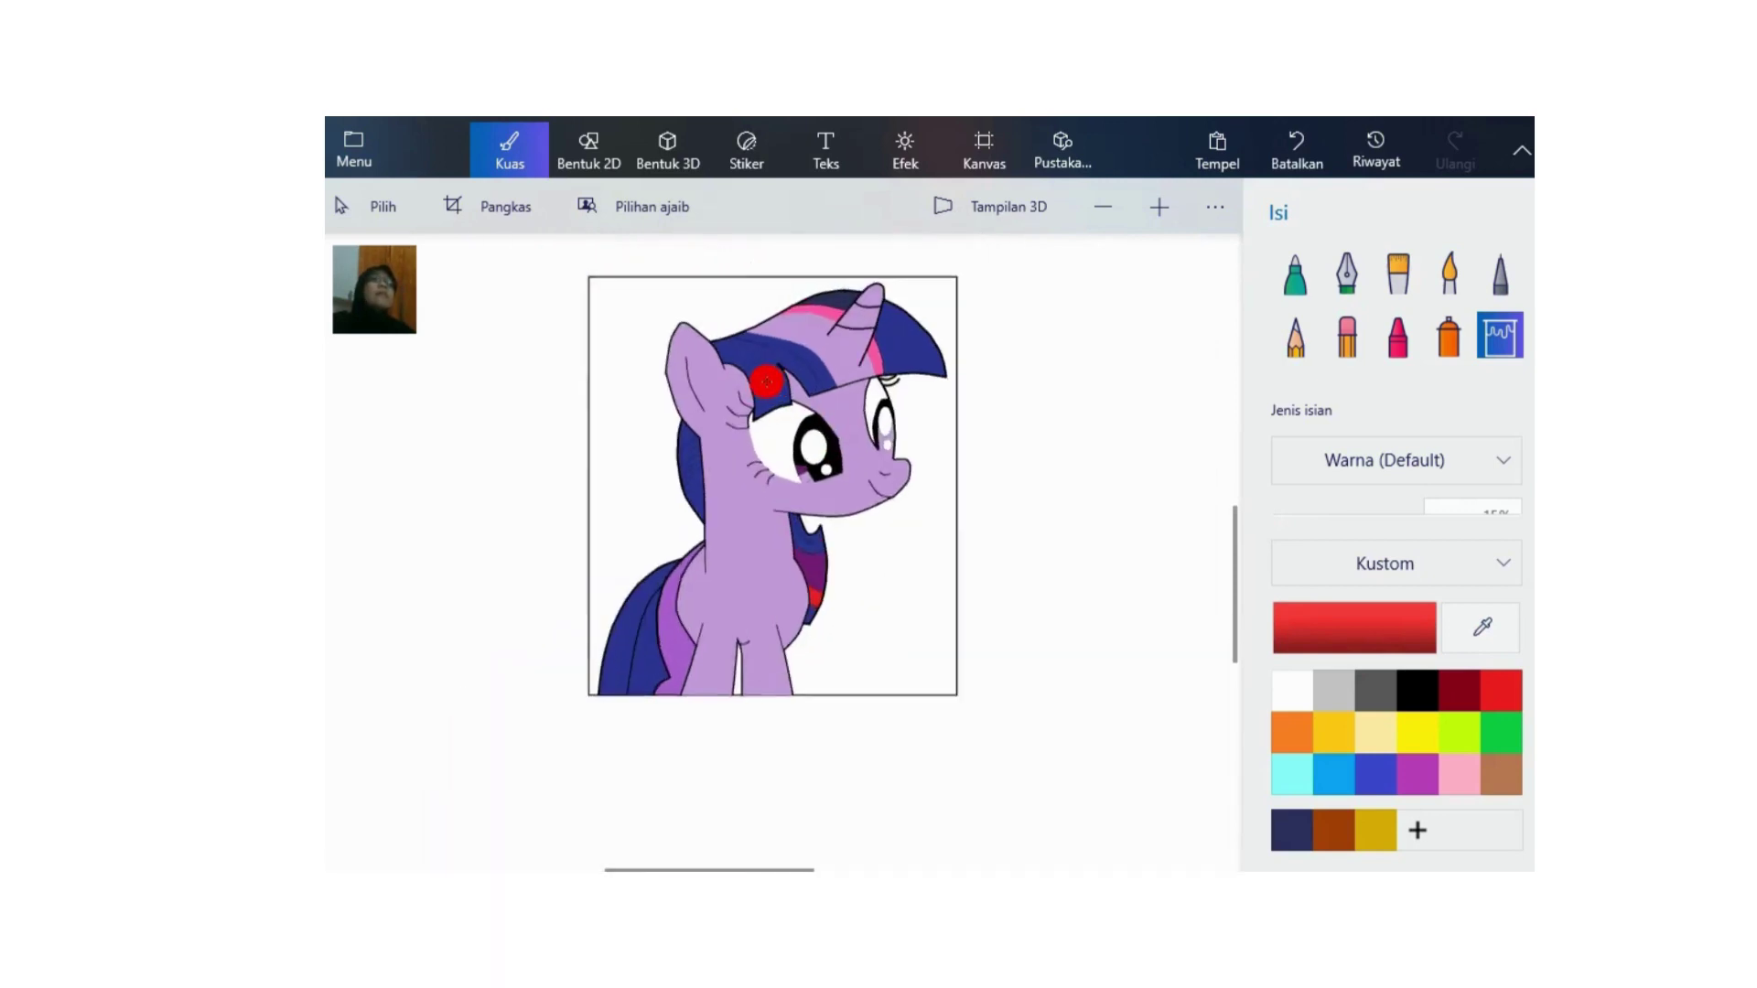
pyautogui.scroll(-3, 1184, 467)
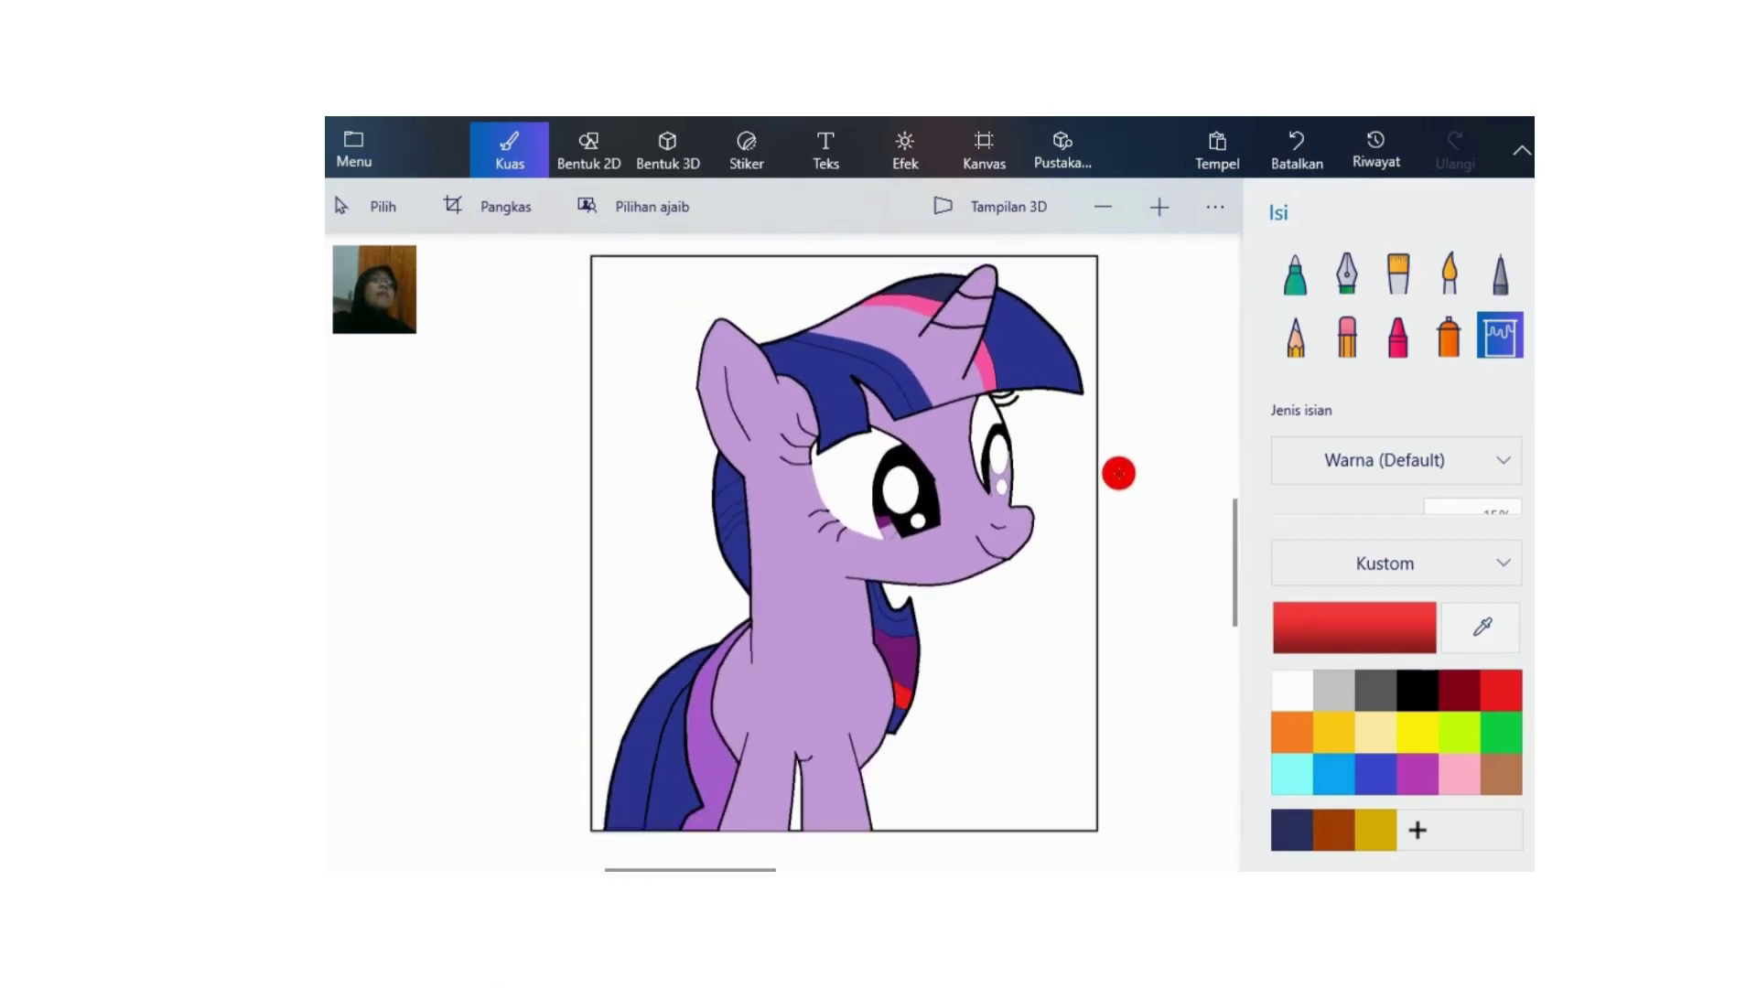
pyautogui.scroll(1, 1233, 531)
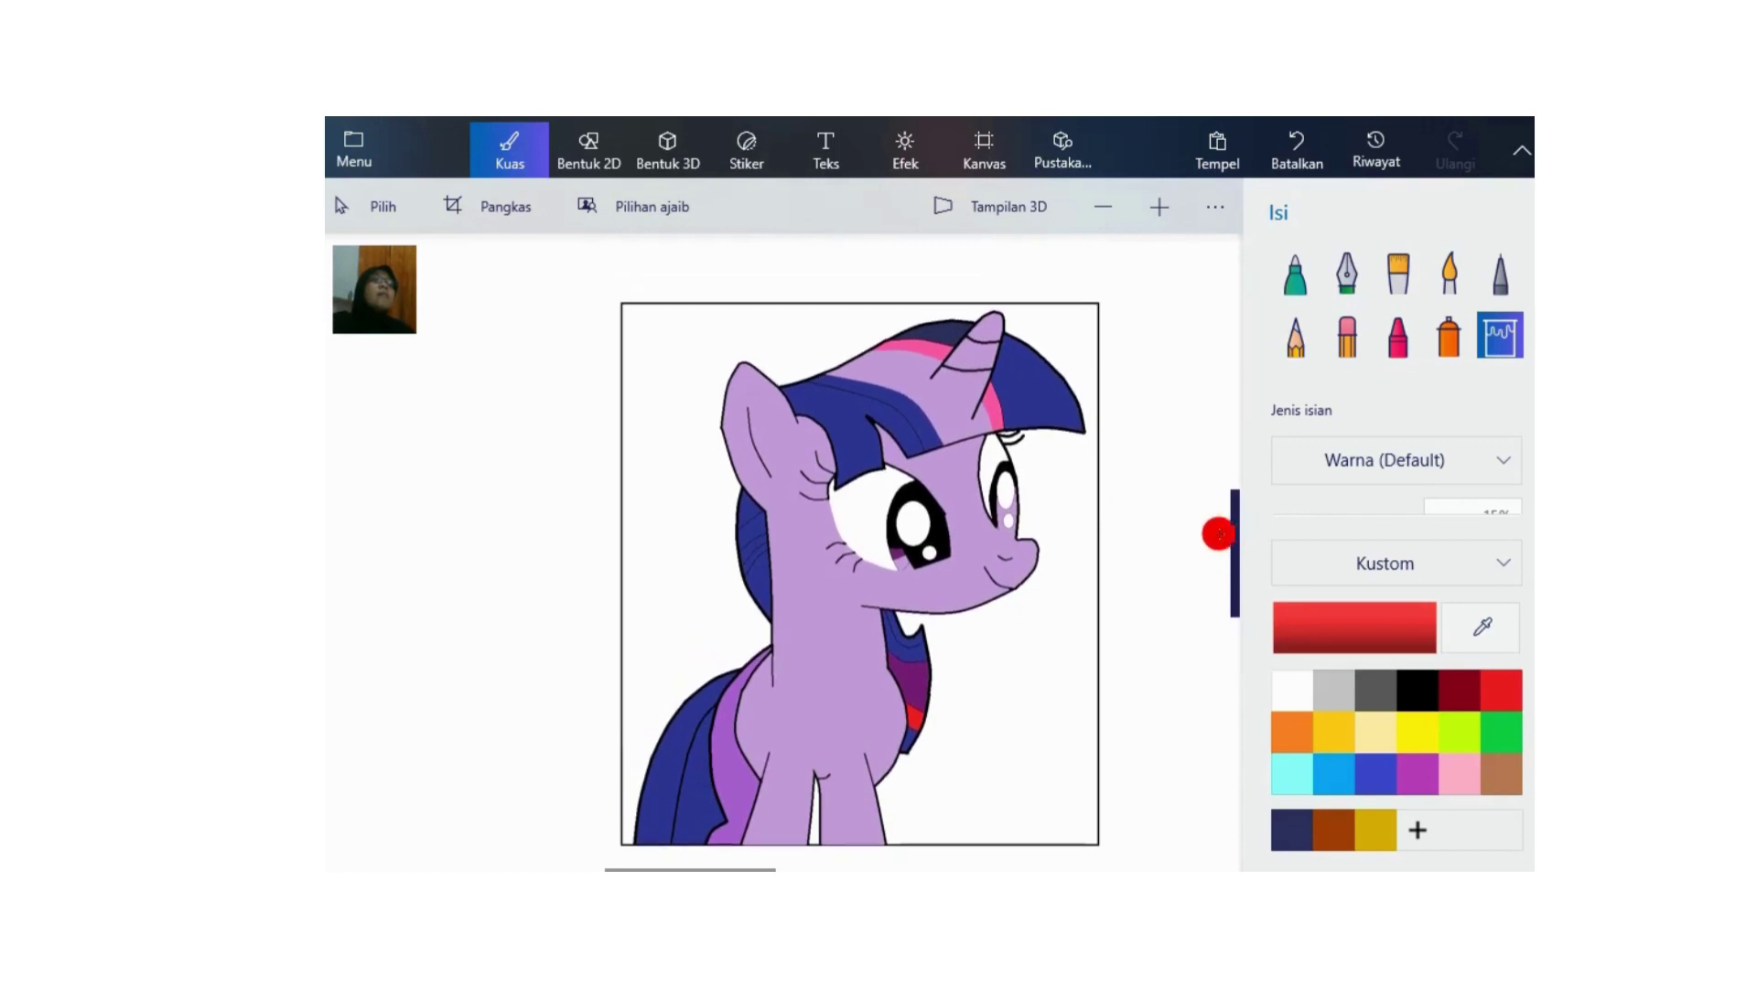
pyautogui.moveTo(764, 863); pyautogui.dragTo(776, 863)
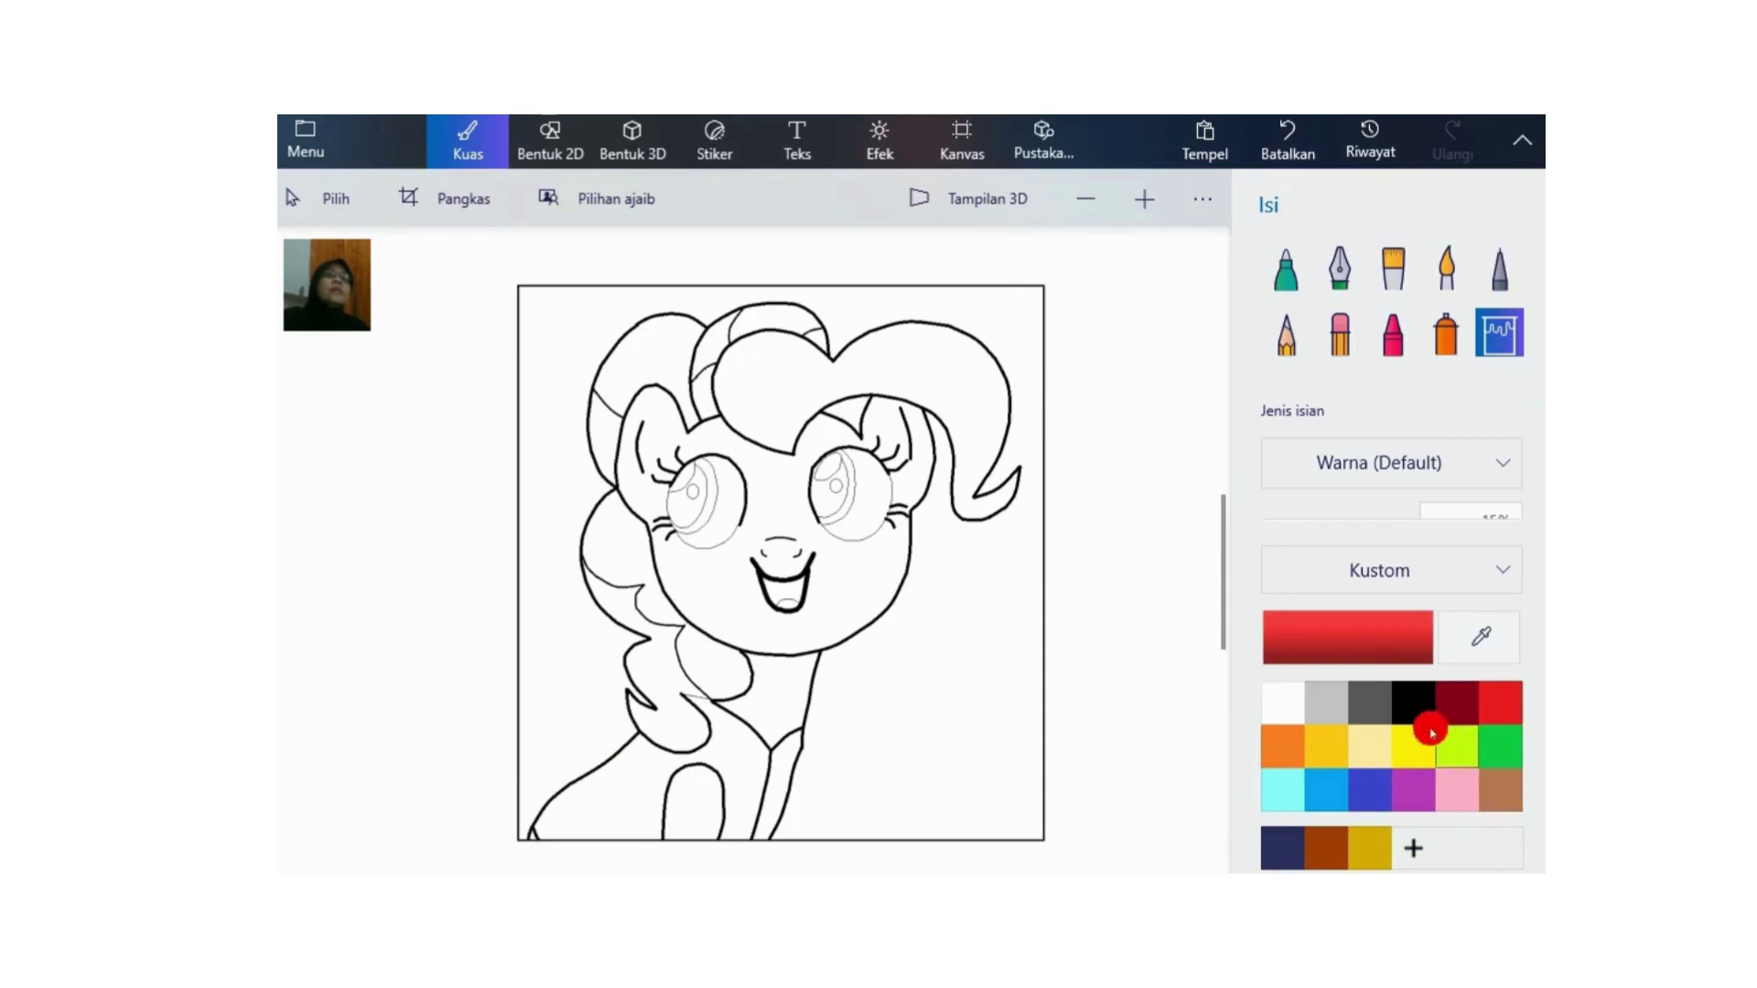
# Step: Fill the pupils of both eyes in the curly-maned pony drawing with black
pyautogui.click(1409, 700)
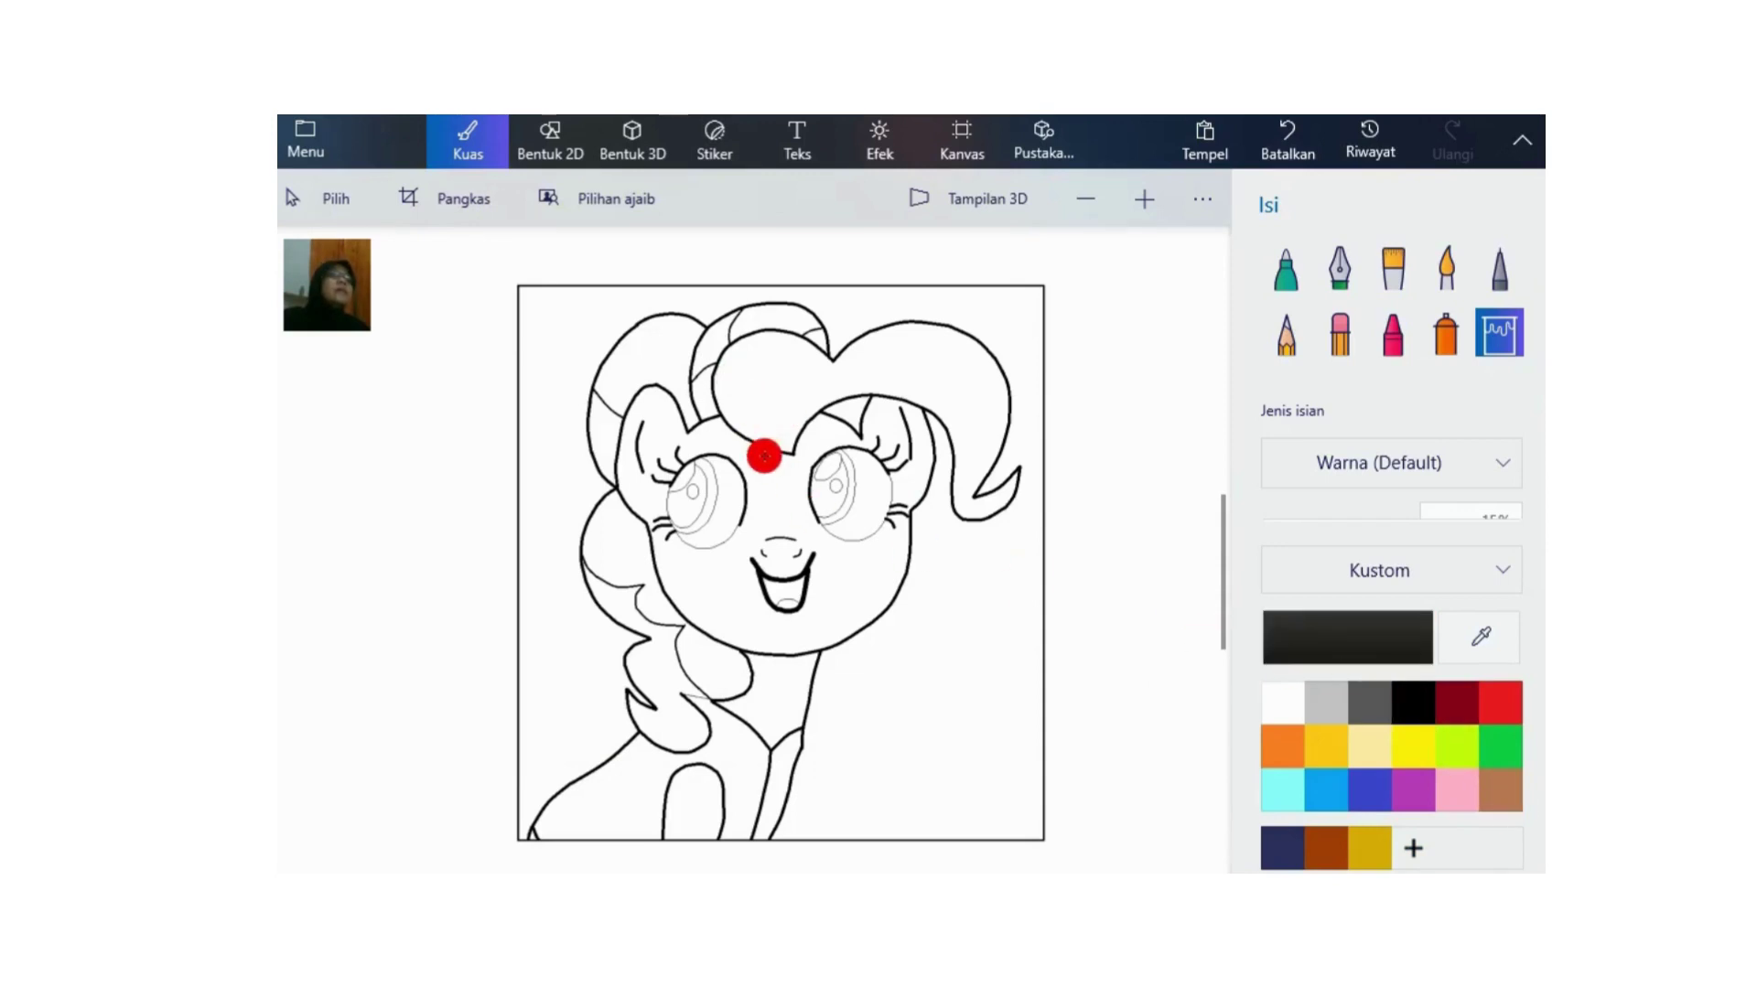
pyautogui.scroll(5, 759, 454)
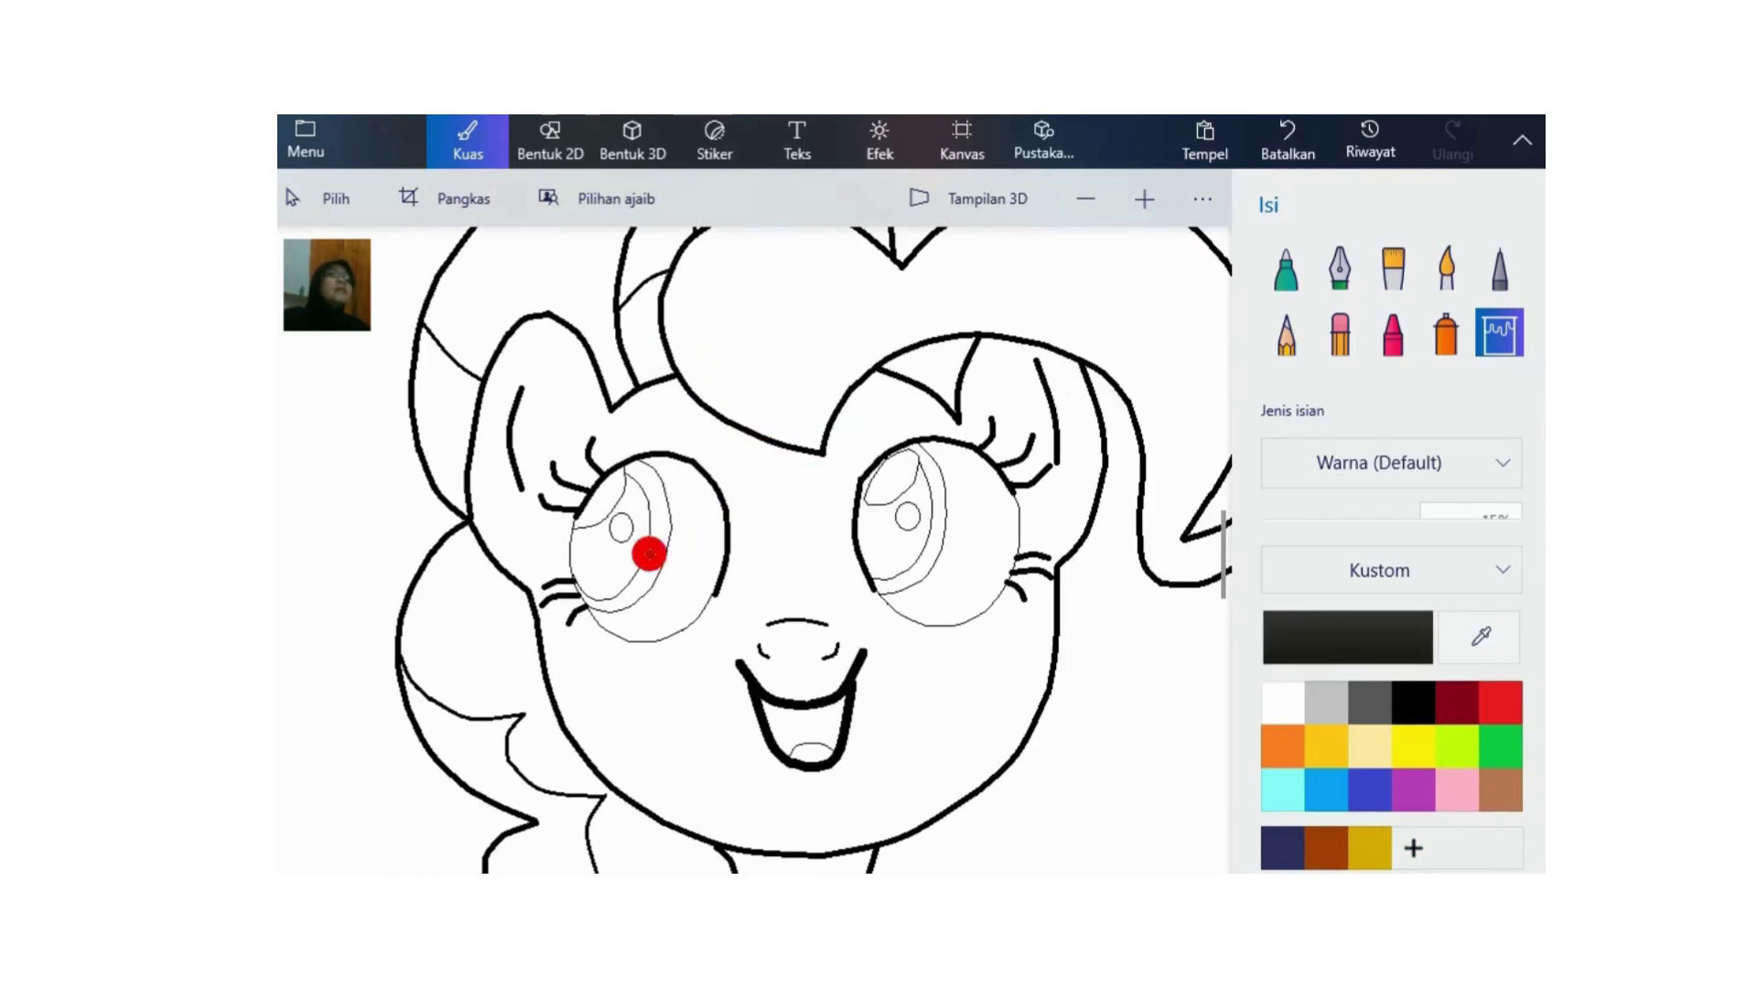
pyautogui.click(607, 555)
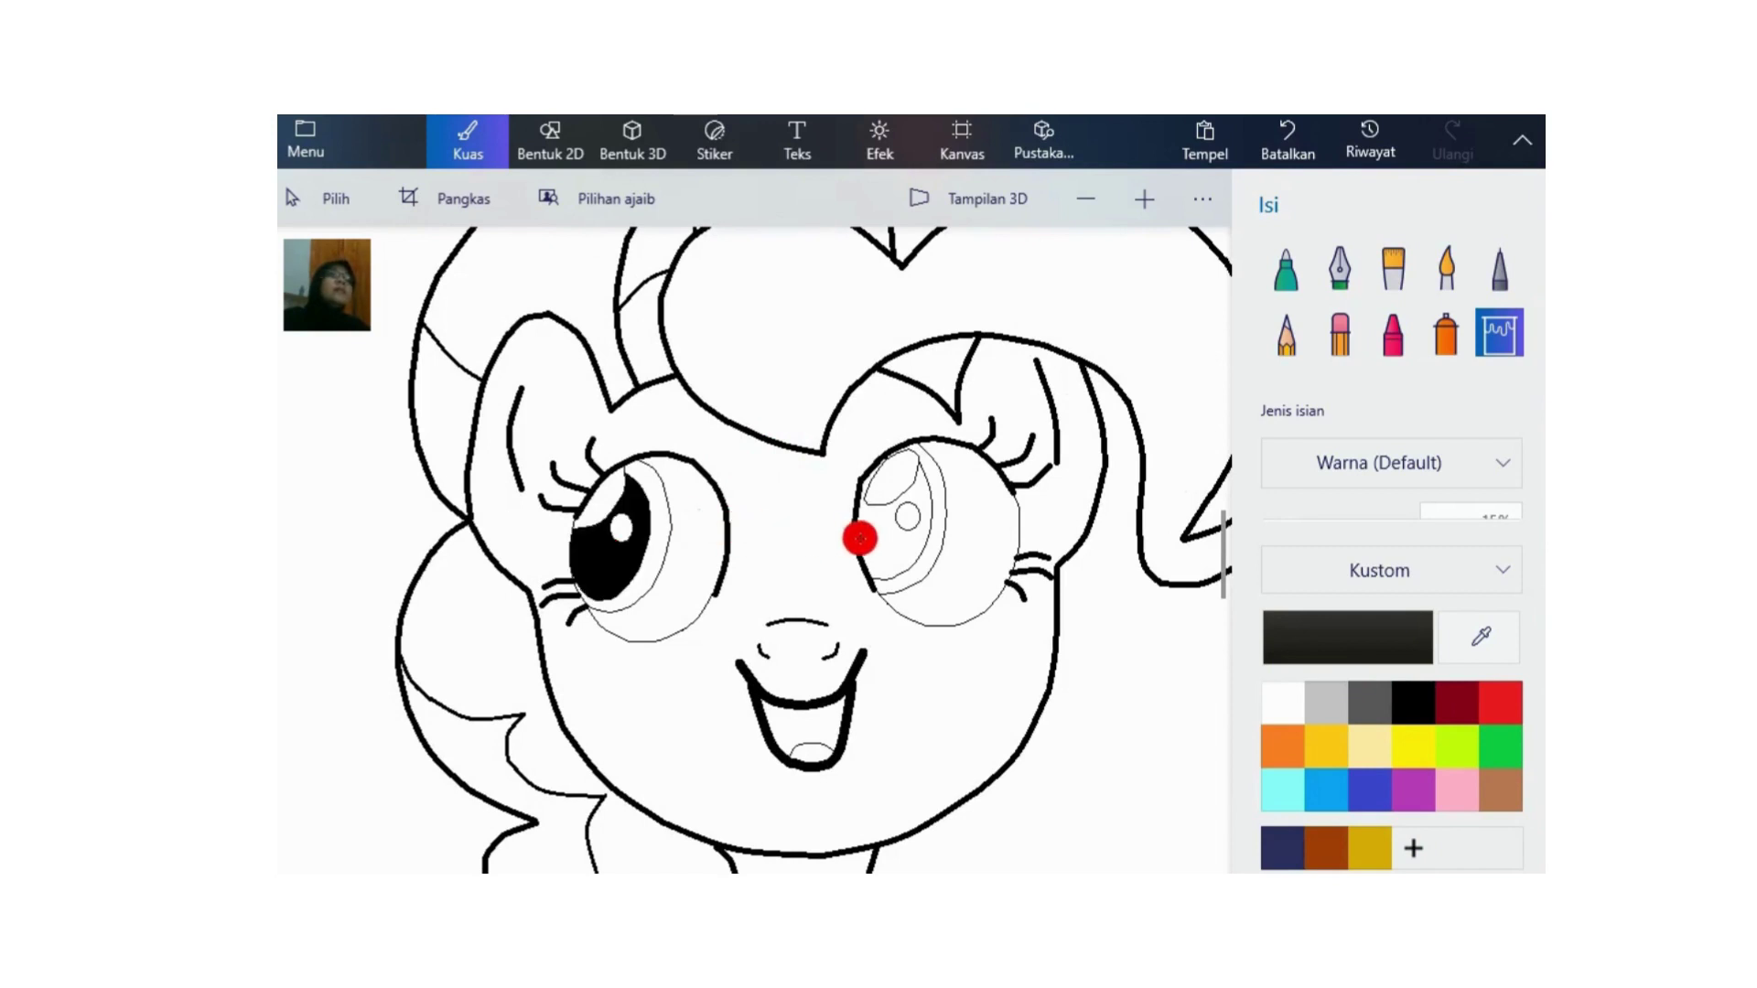
pyautogui.click(880, 539)
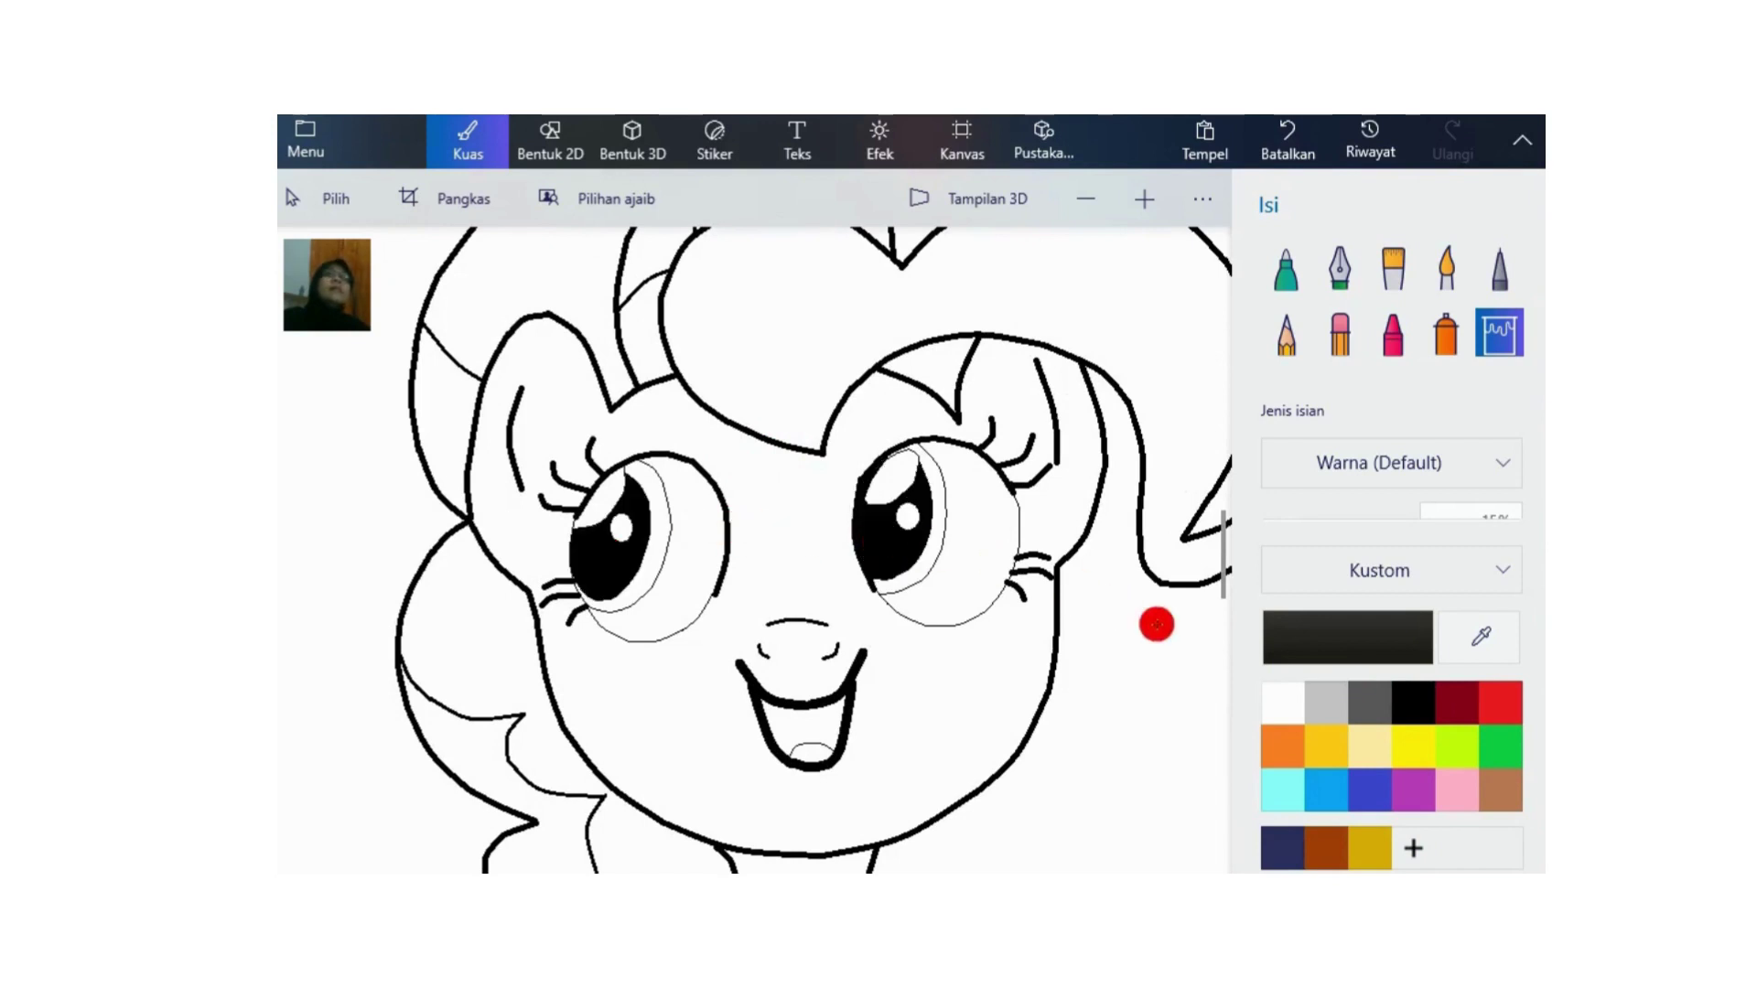
# Step: Fill the irises of both eyes with light turquoise
pyautogui.click(1282, 789)
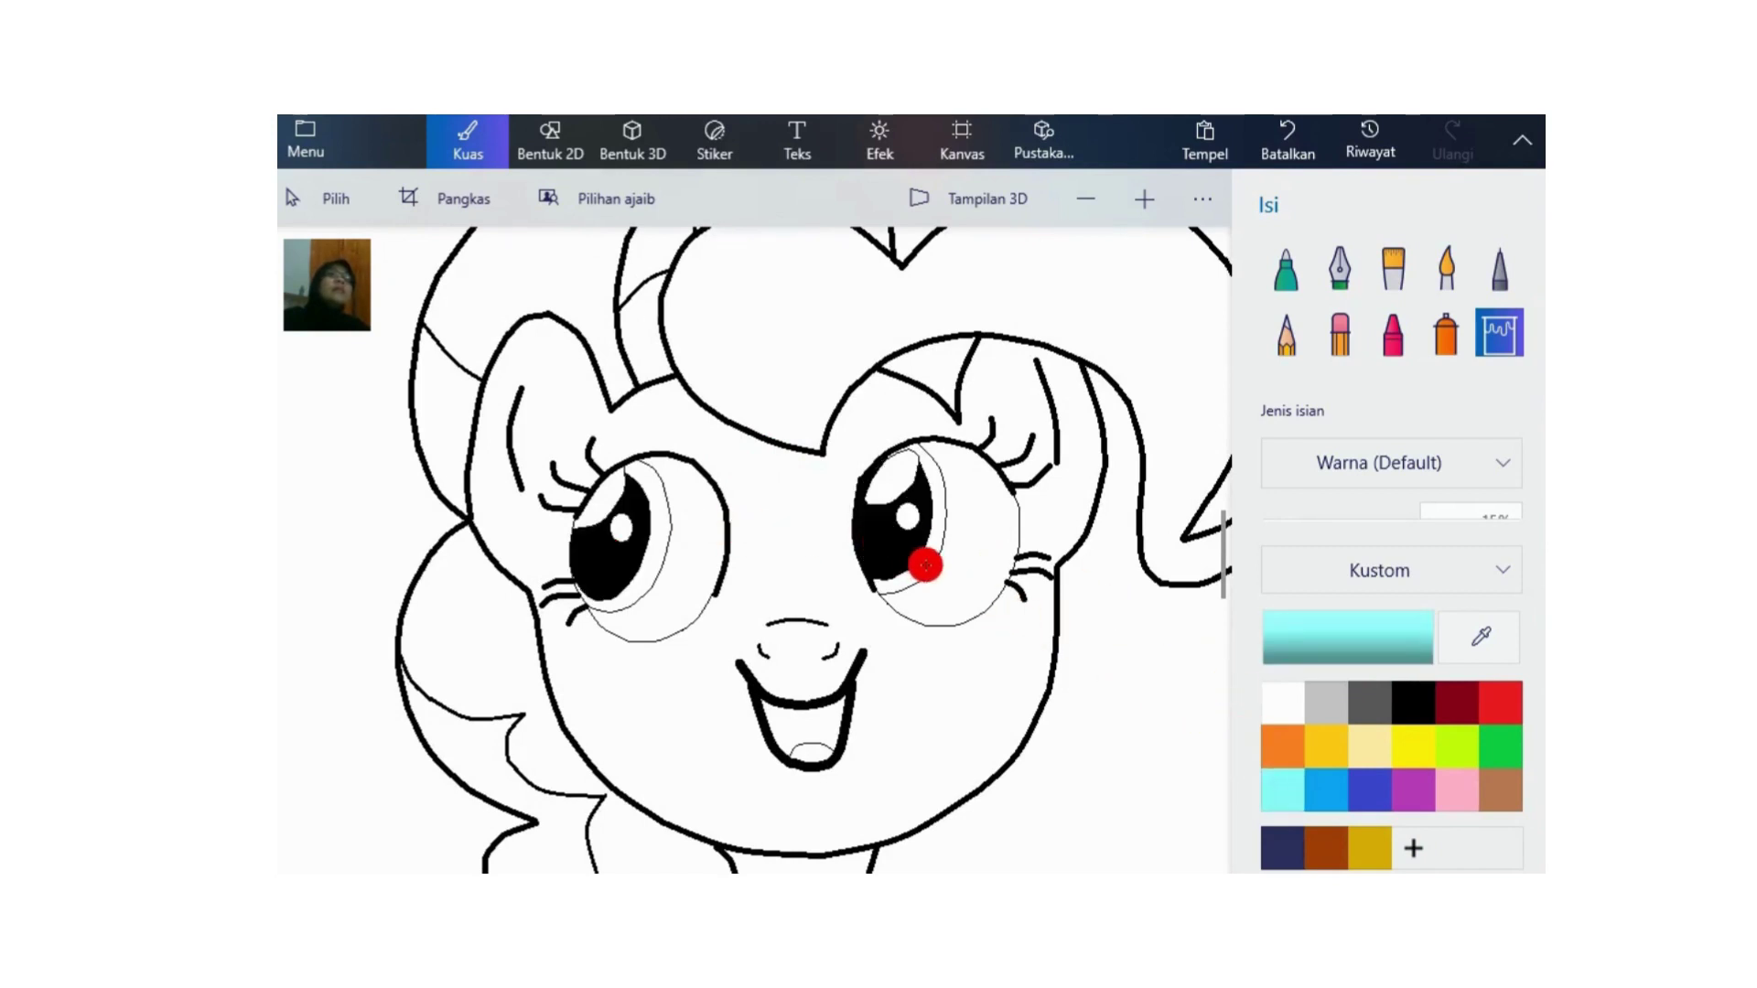
pyautogui.click(925, 566)
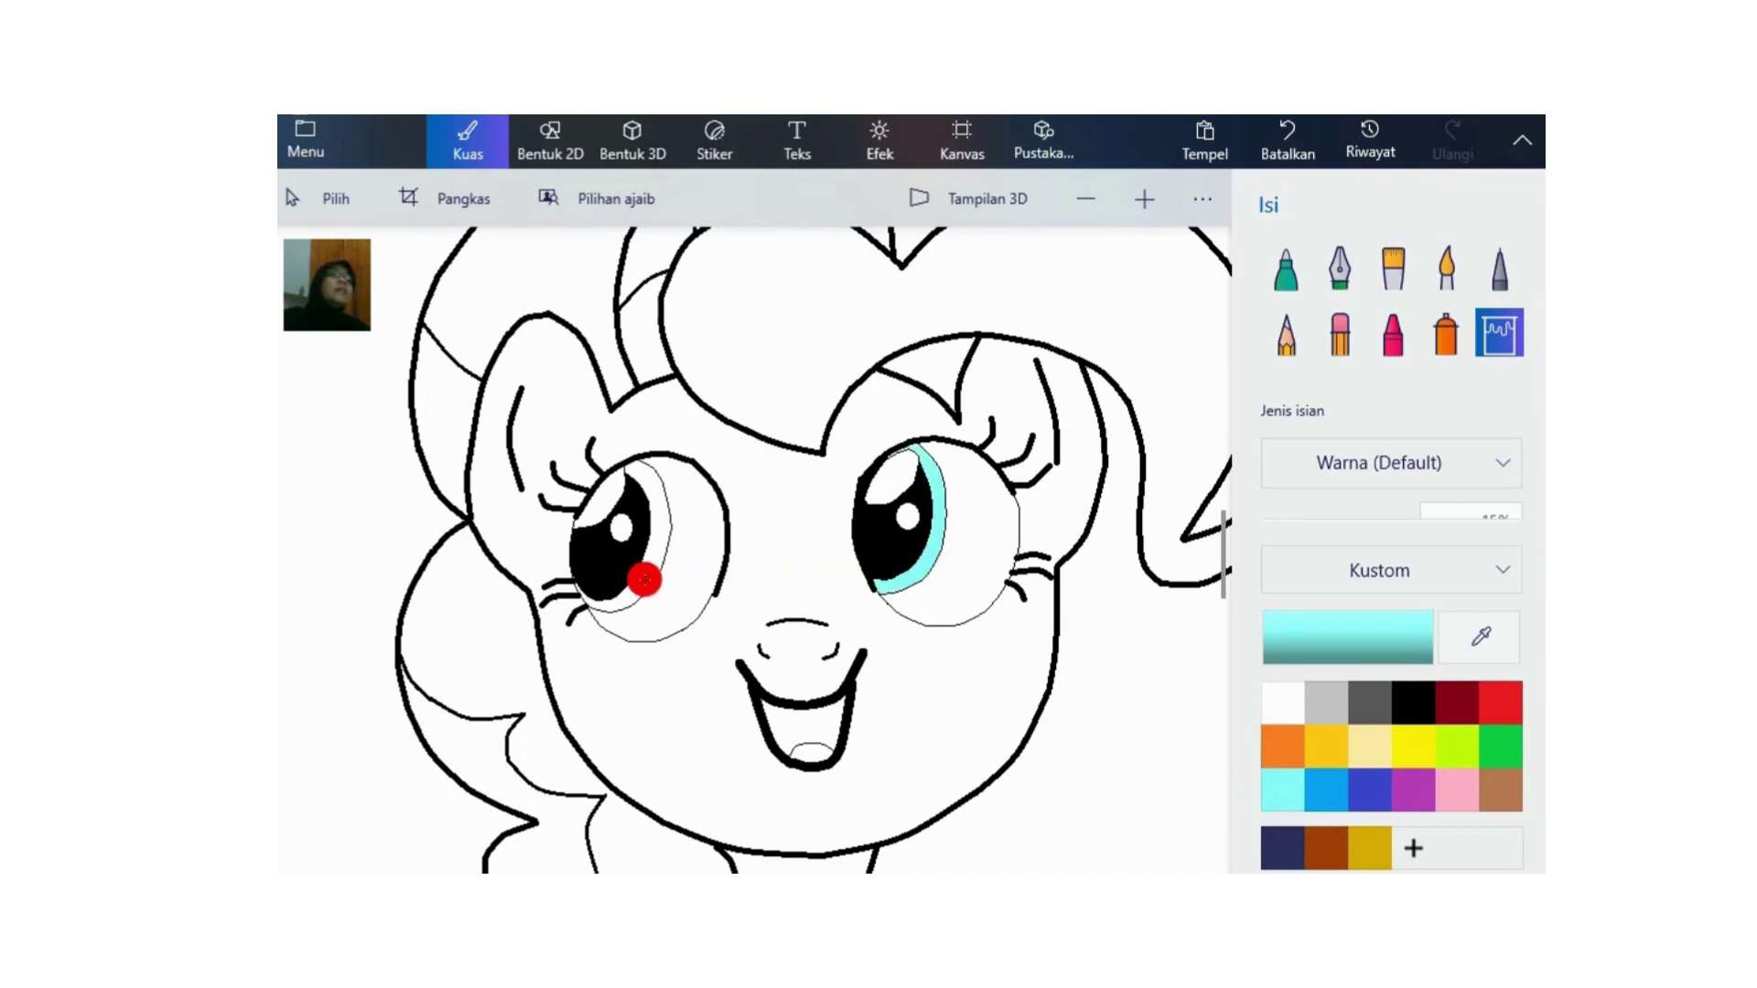
pyautogui.click(643, 578)
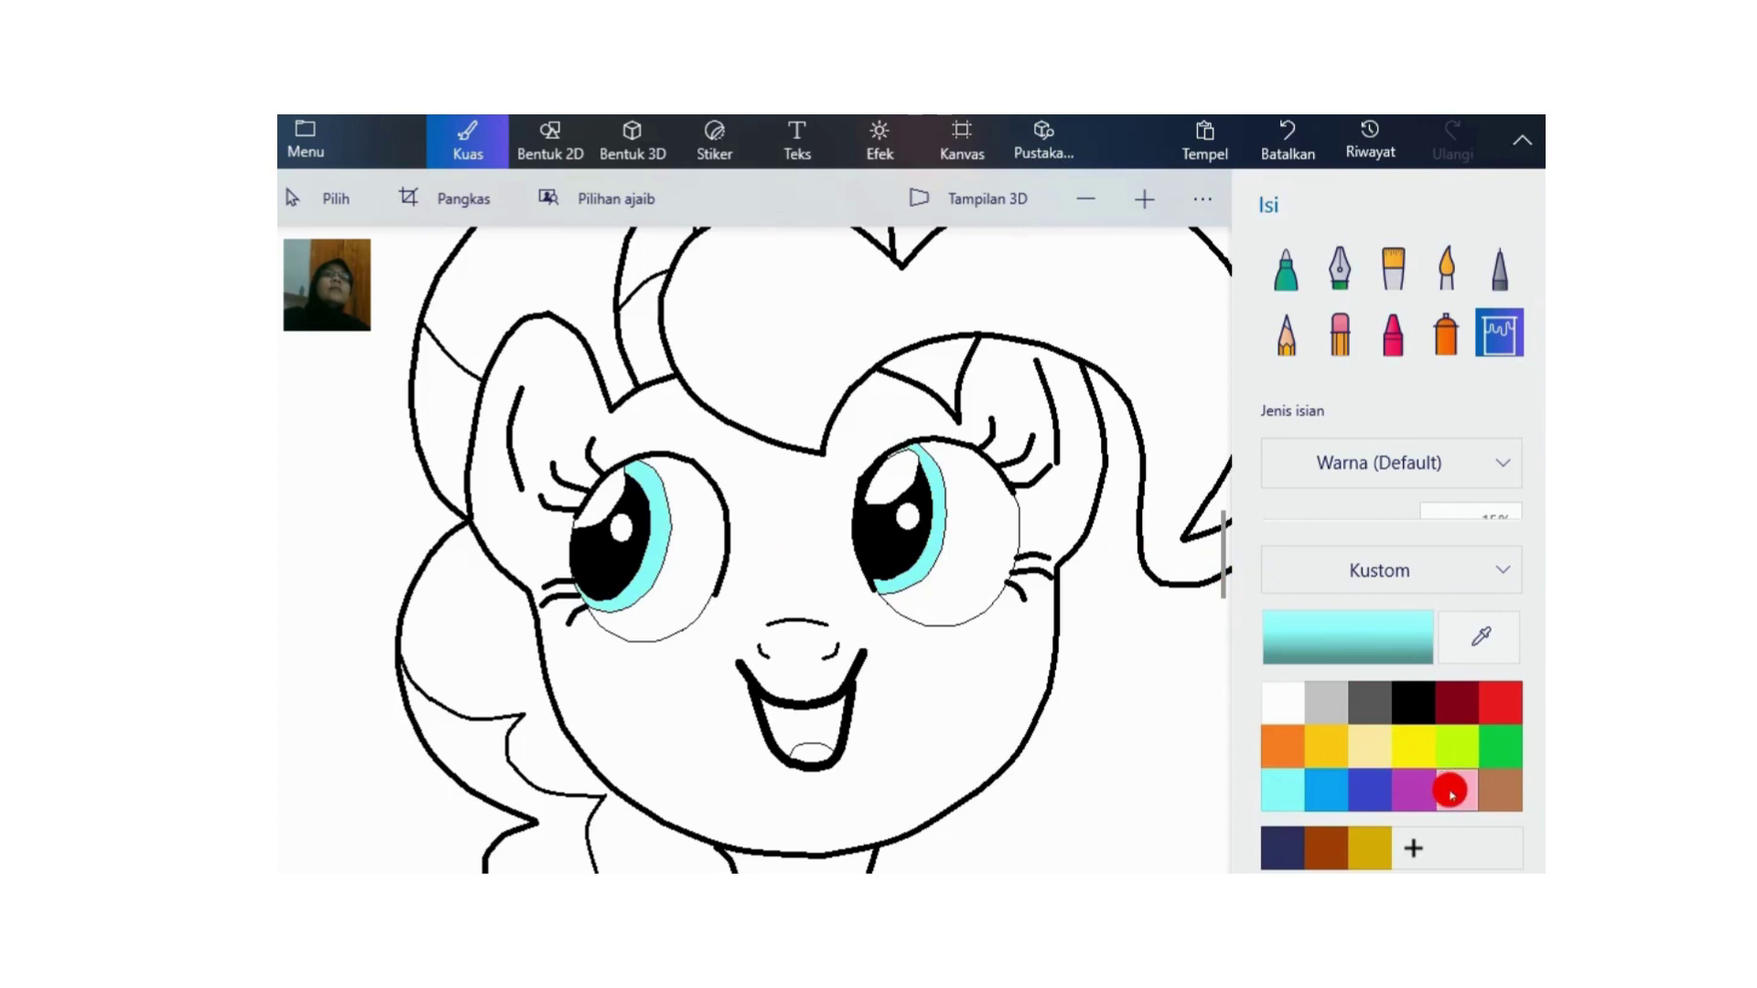
# Step: Fill the curly-maned pony's face and ears with light pink ffaec8
pyautogui.click(1451, 792)
pyautogui.click(1381, 639)
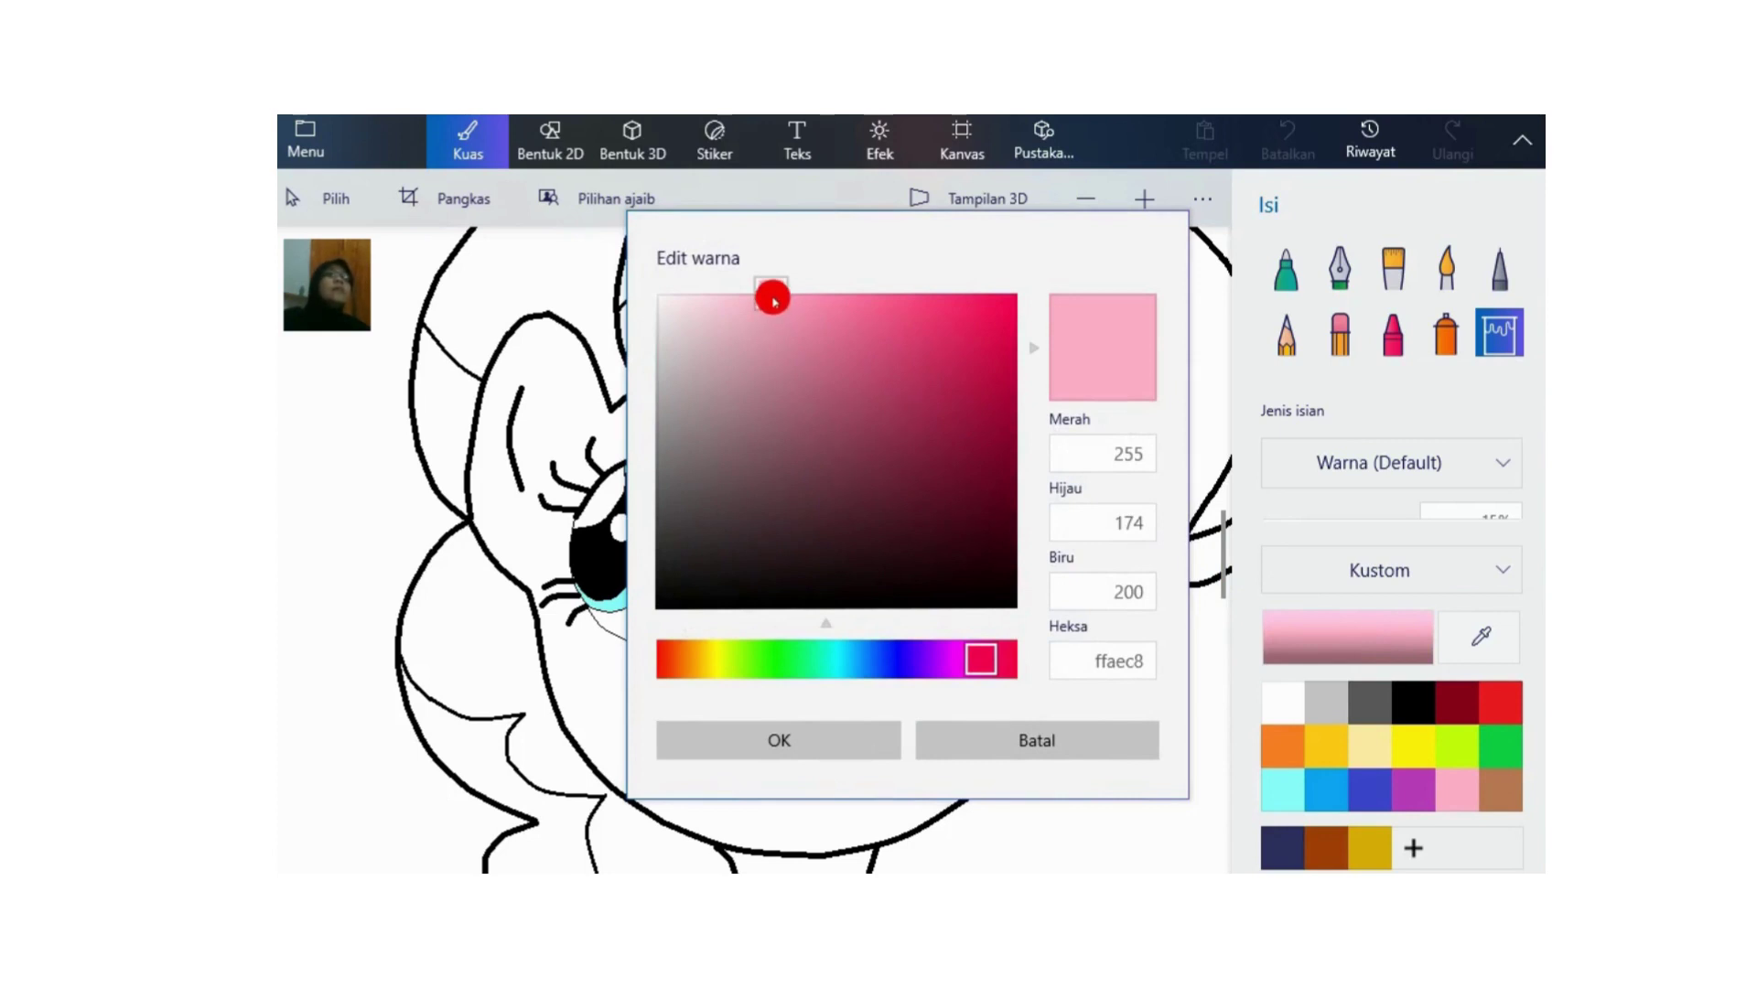
pyautogui.click(842, 737)
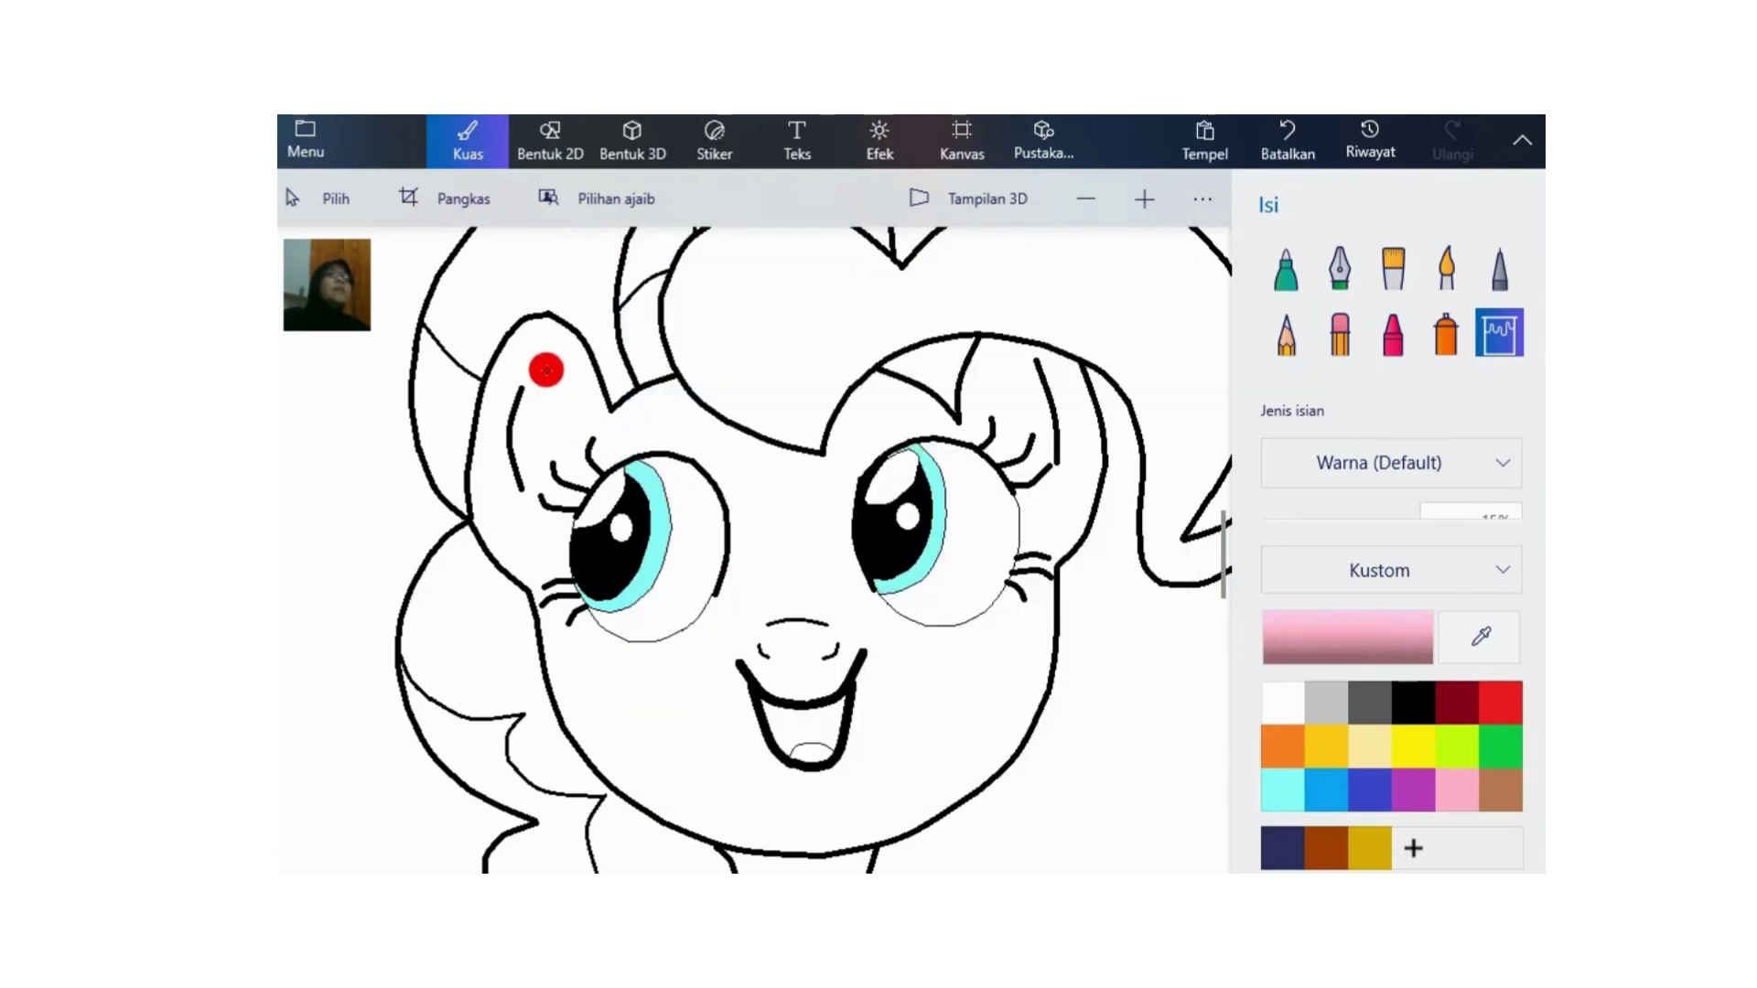
pyautogui.click(554, 369)
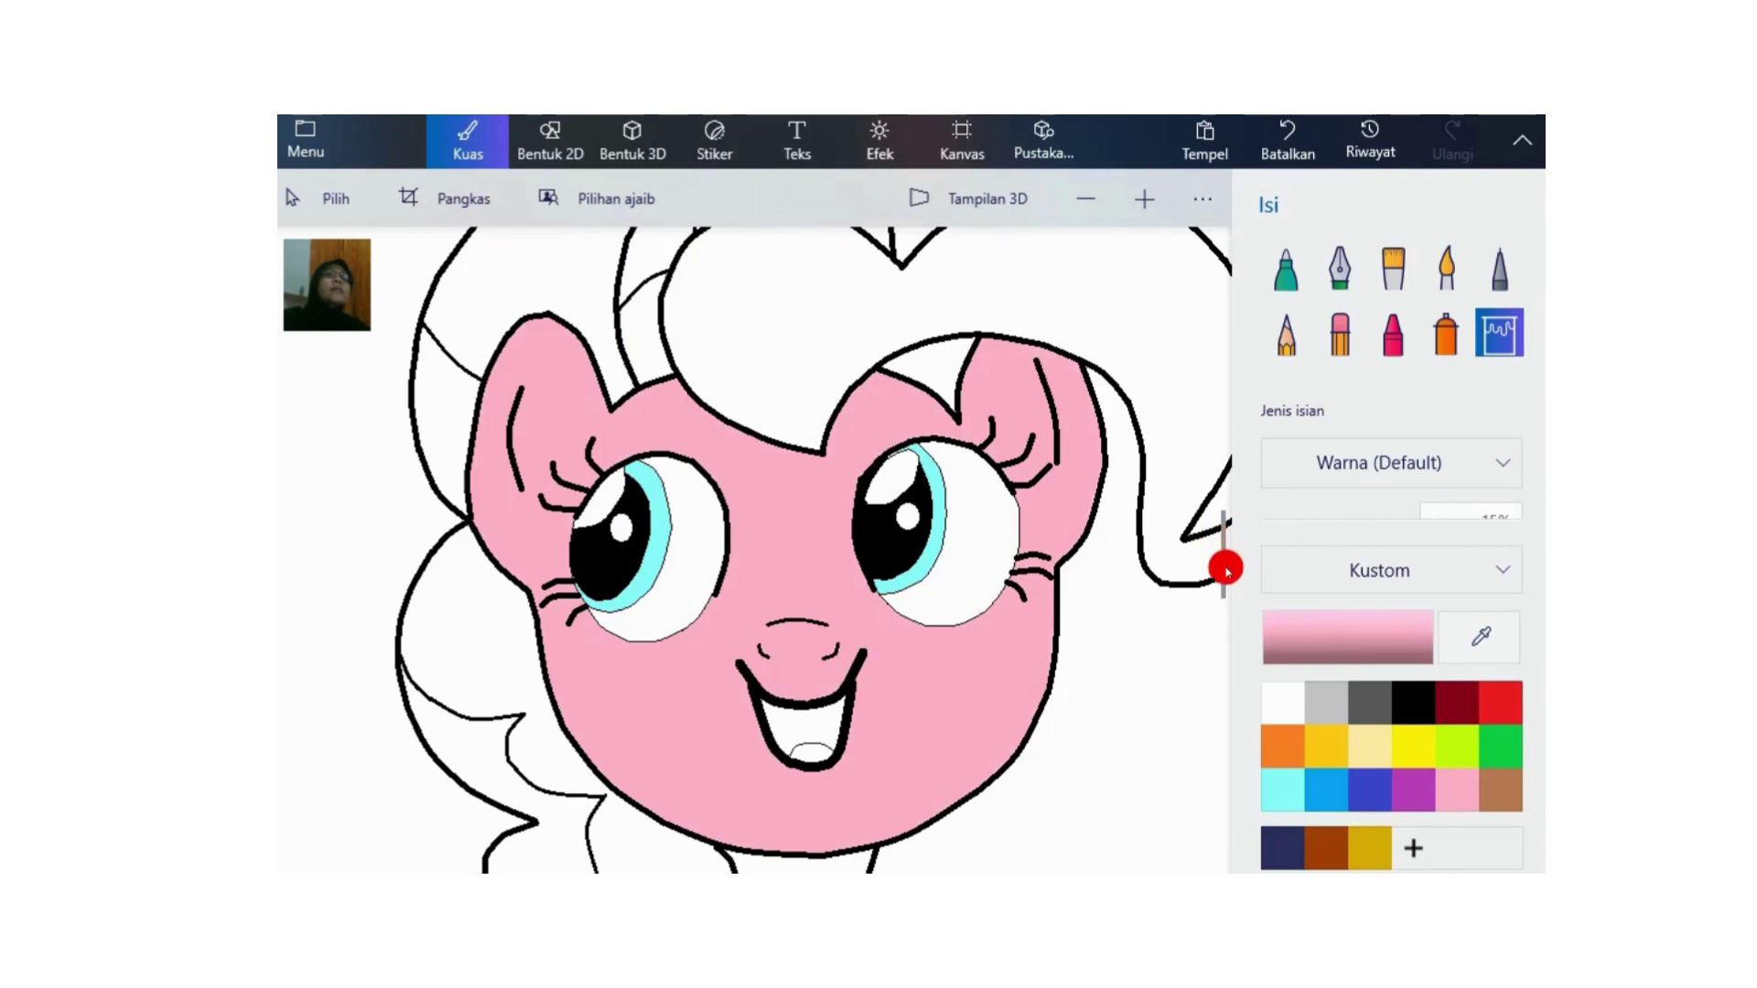
# Step: Fill the pony's neck and the rounded front leg shape with the same light pink
pyautogui.moveTo(1222, 577); pyautogui.dragTo(1224, 659)
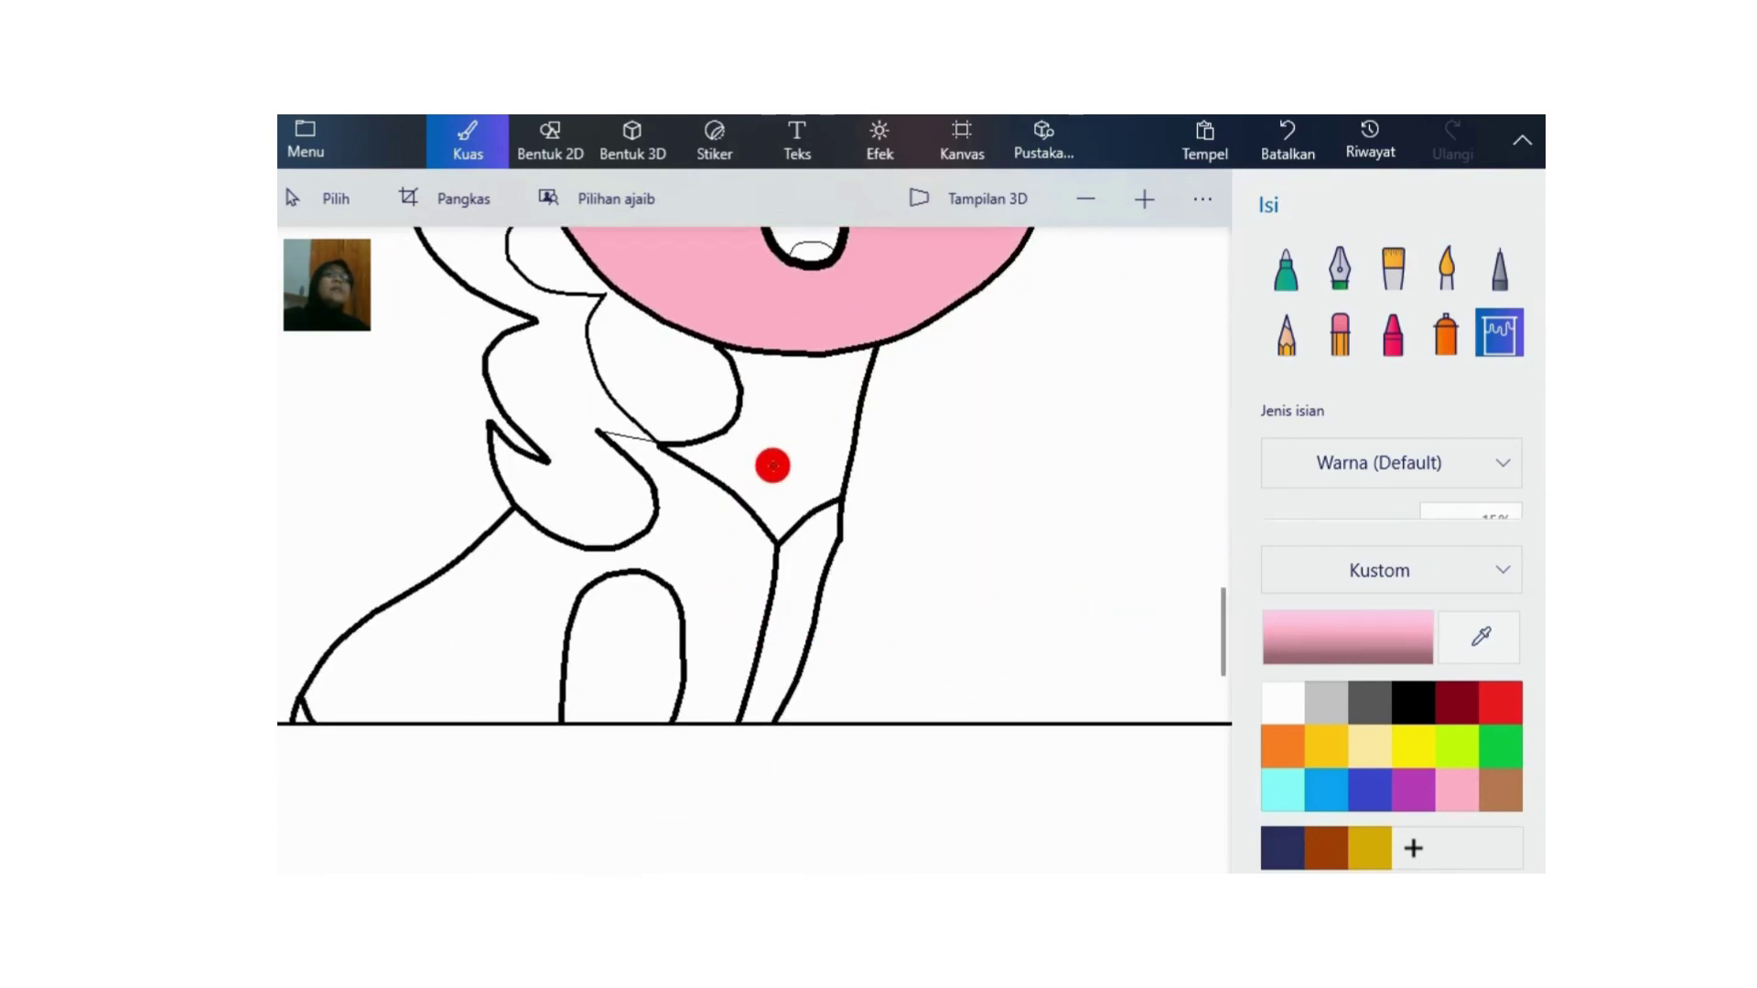
pyautogui.click(772, 465)
pyautogui.click(655, 640)
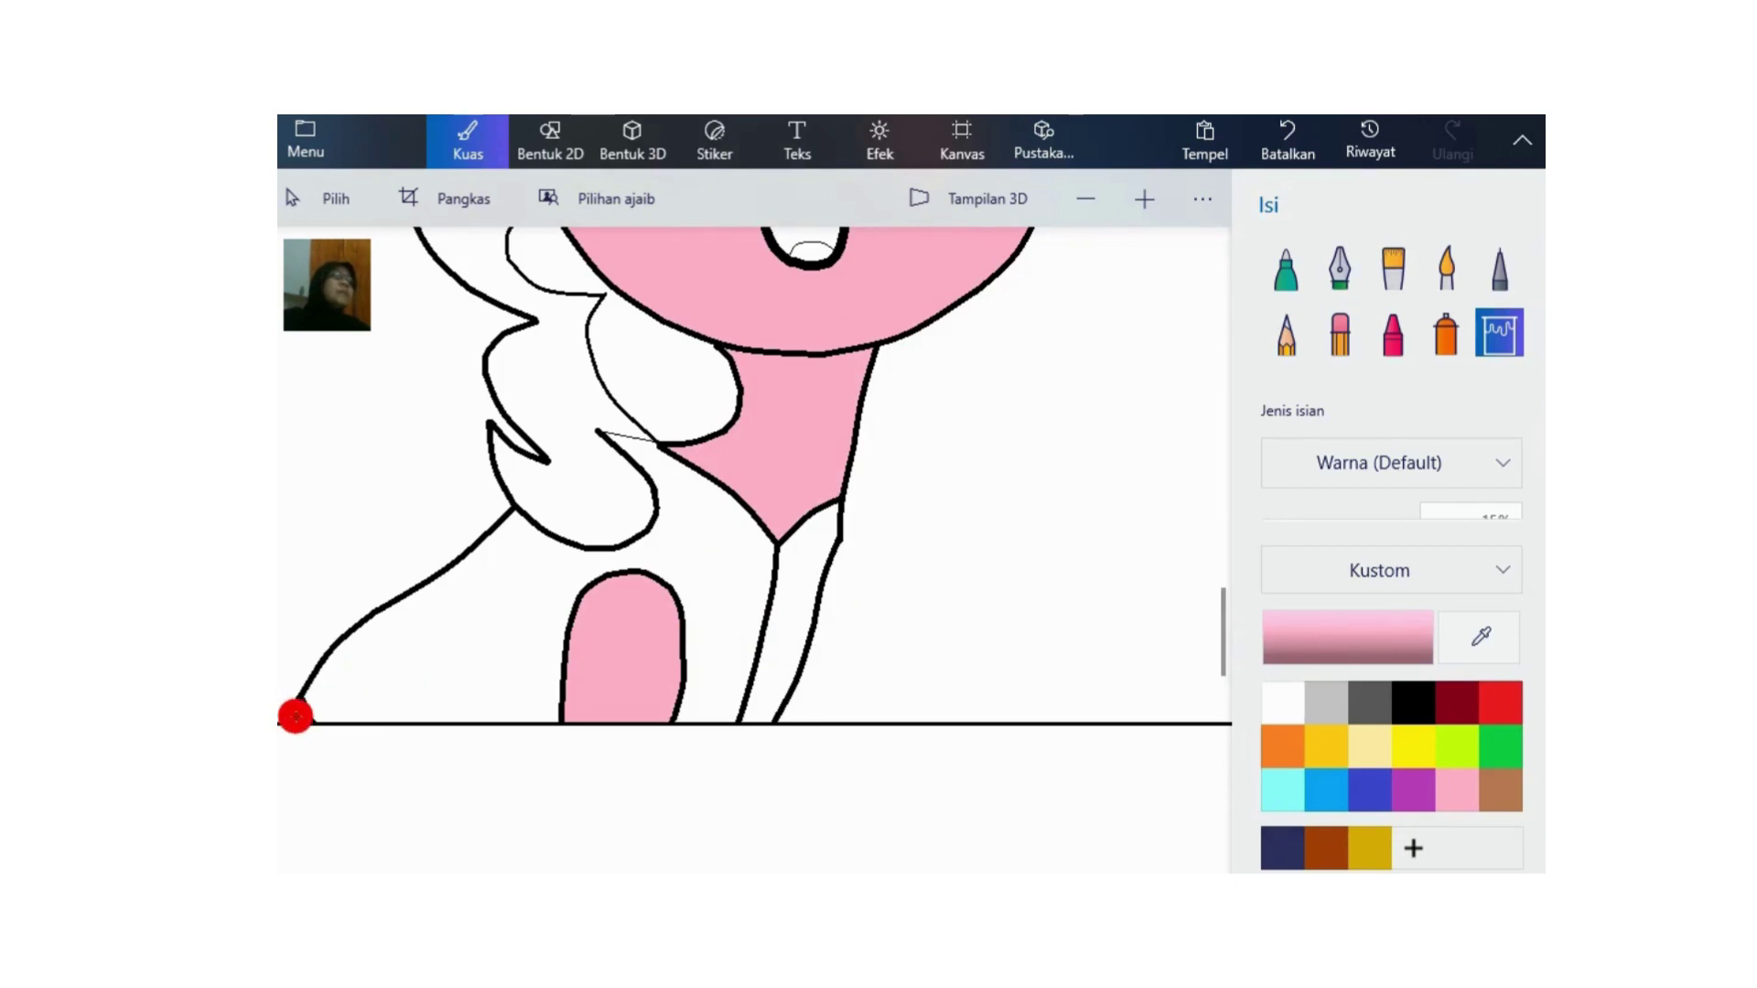
# Step: Undo the accidental pink fill of the outlines and fill the tiny corner at the lower end of the pony's back with light pink
pyautogui.click(297, 716)
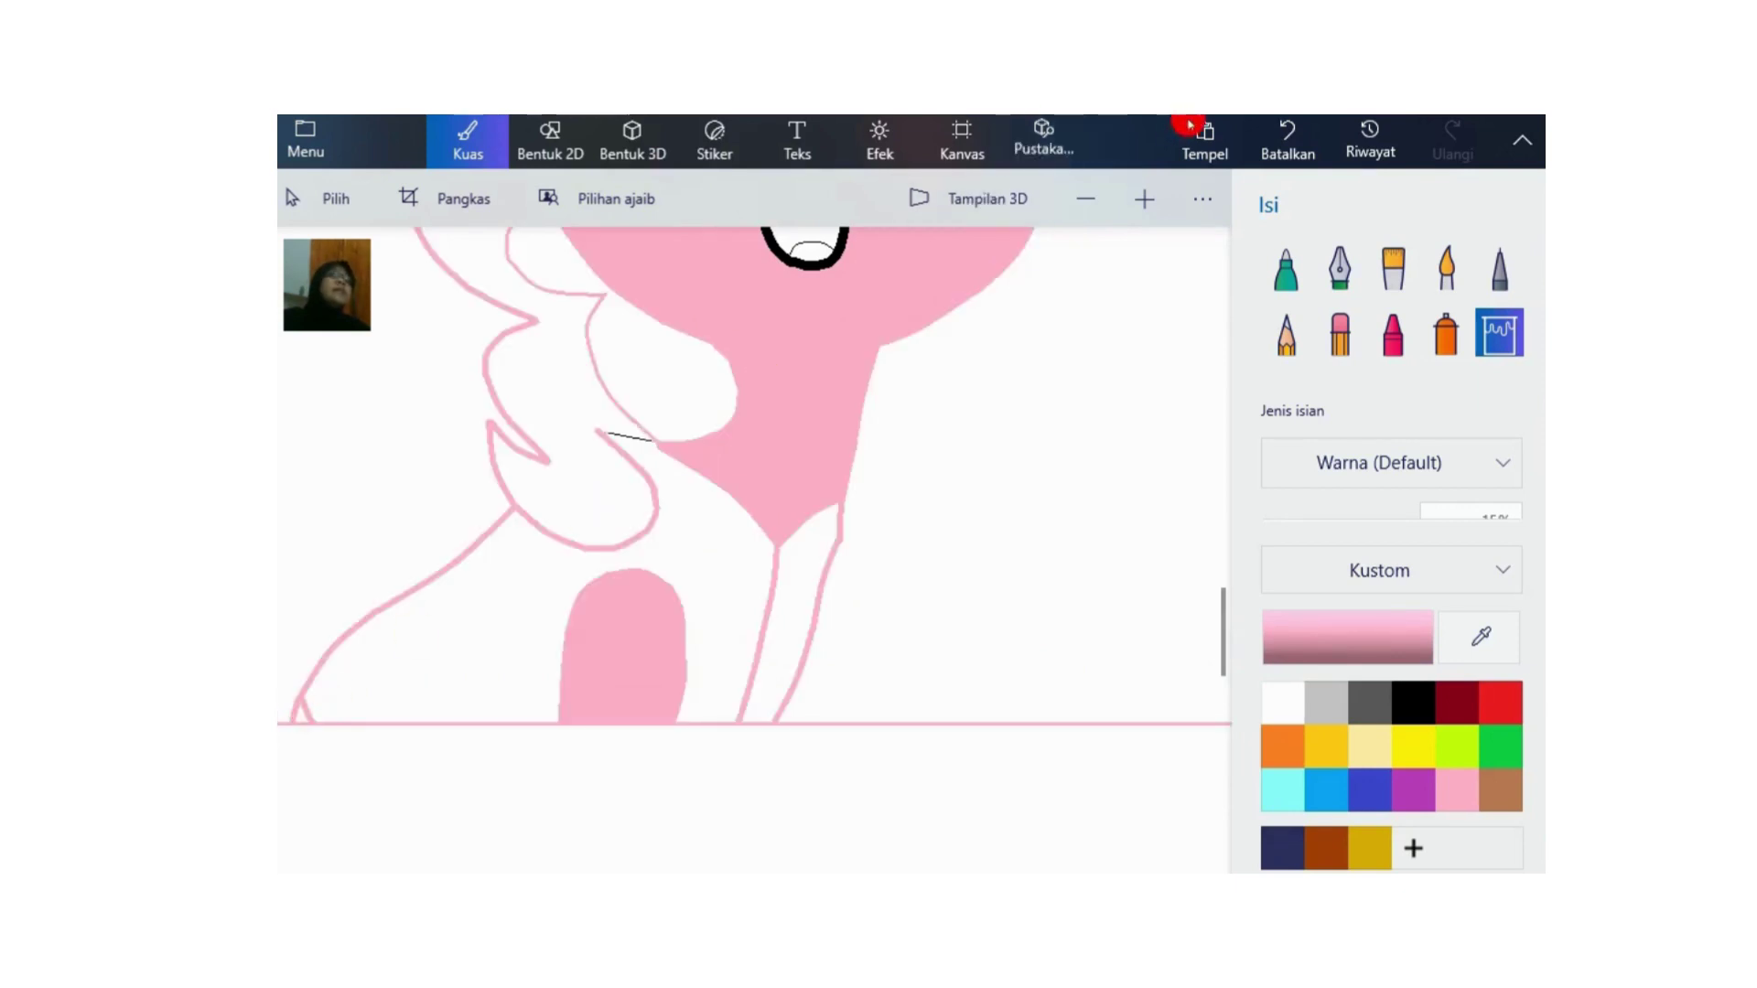
pyautogui.click(1283, 128)
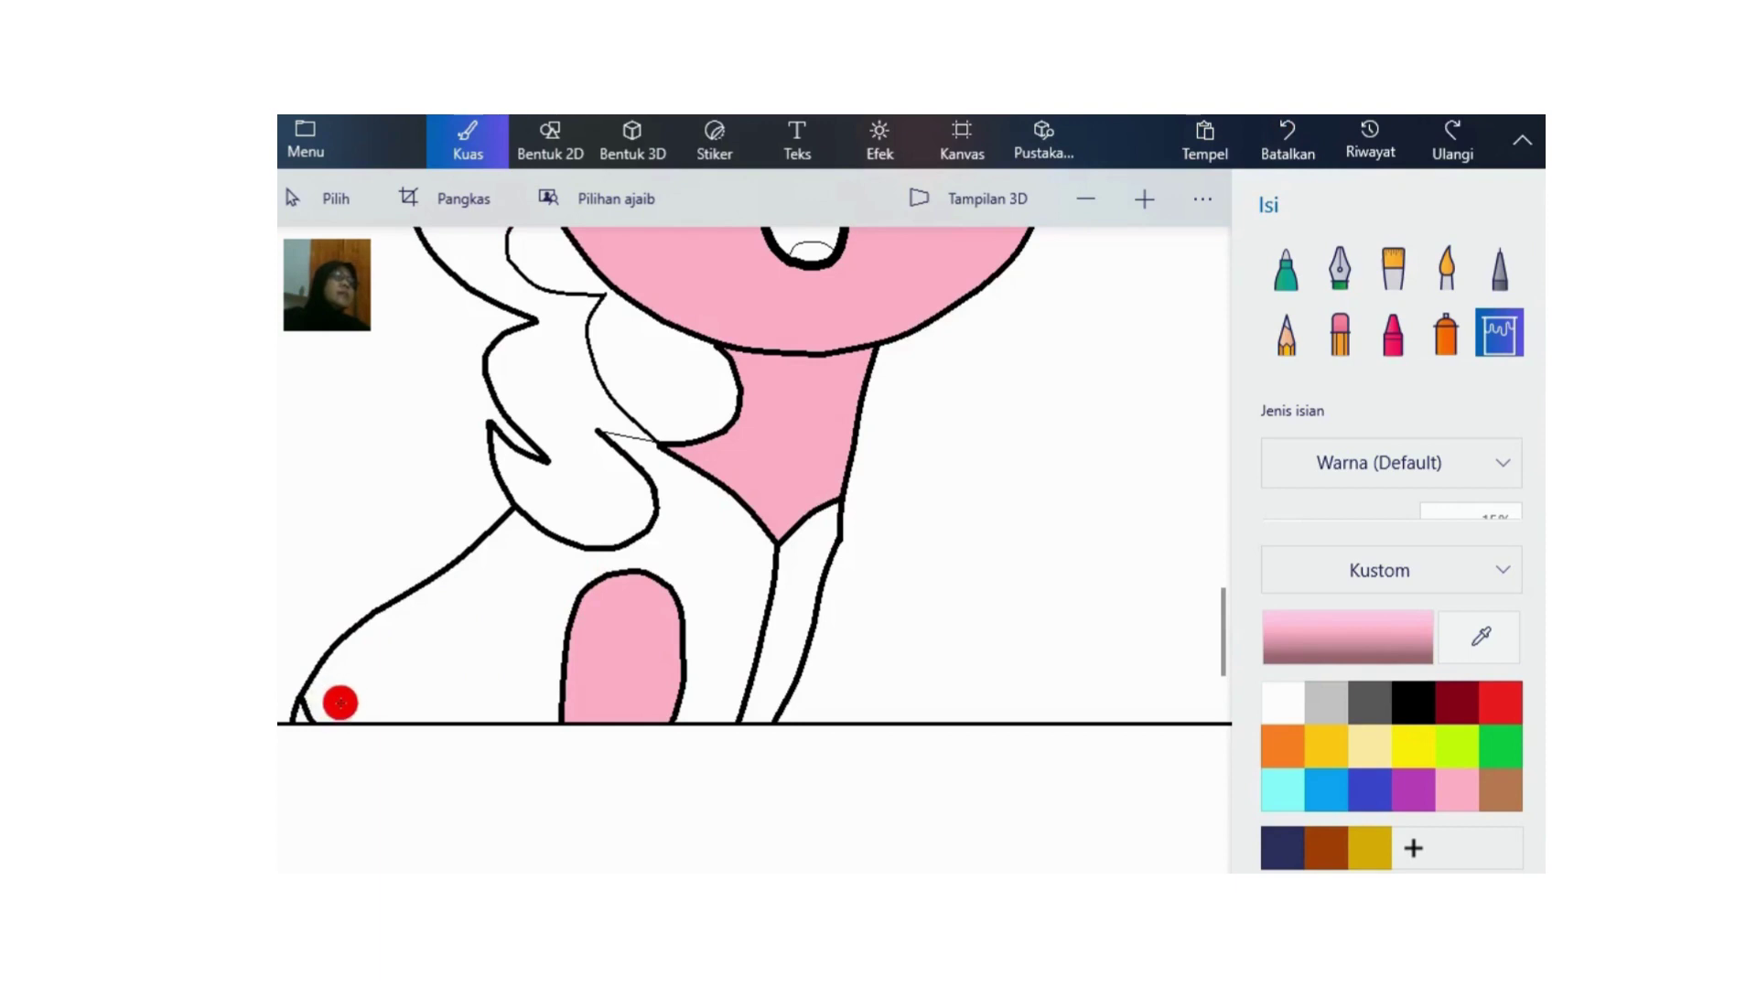
pyautogui.scroll(3, 340, 702)
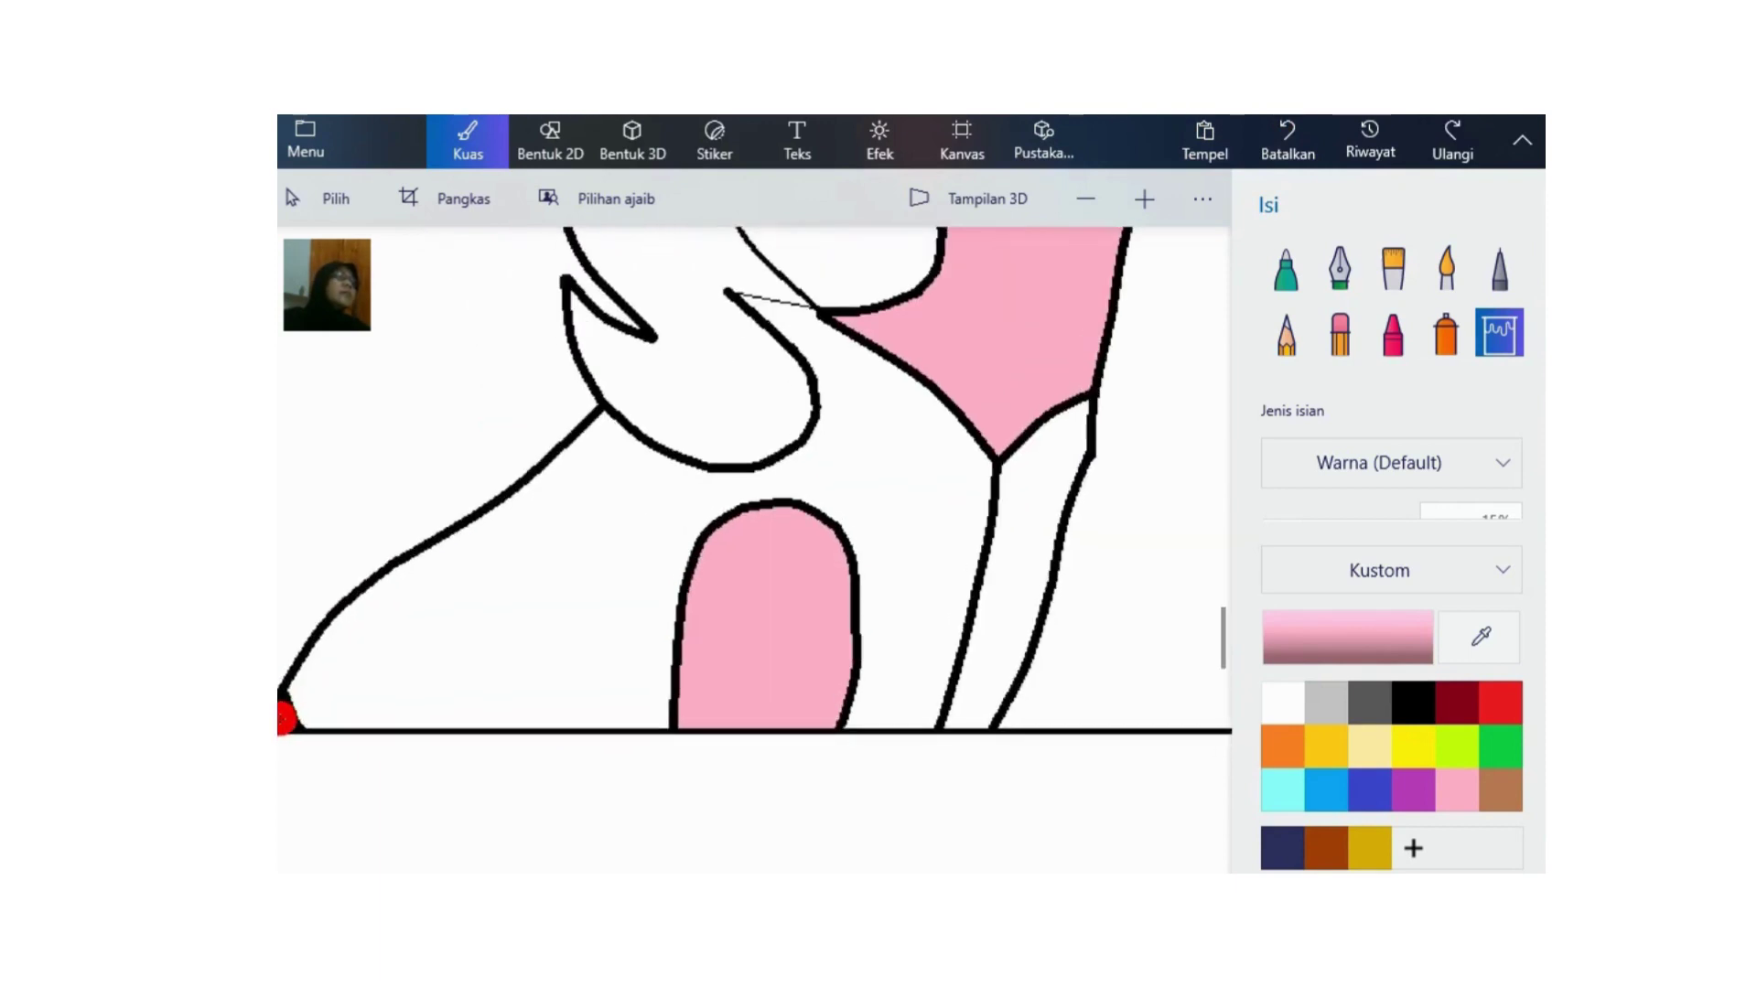
pyautogui.scroll(-5, 995, 581)
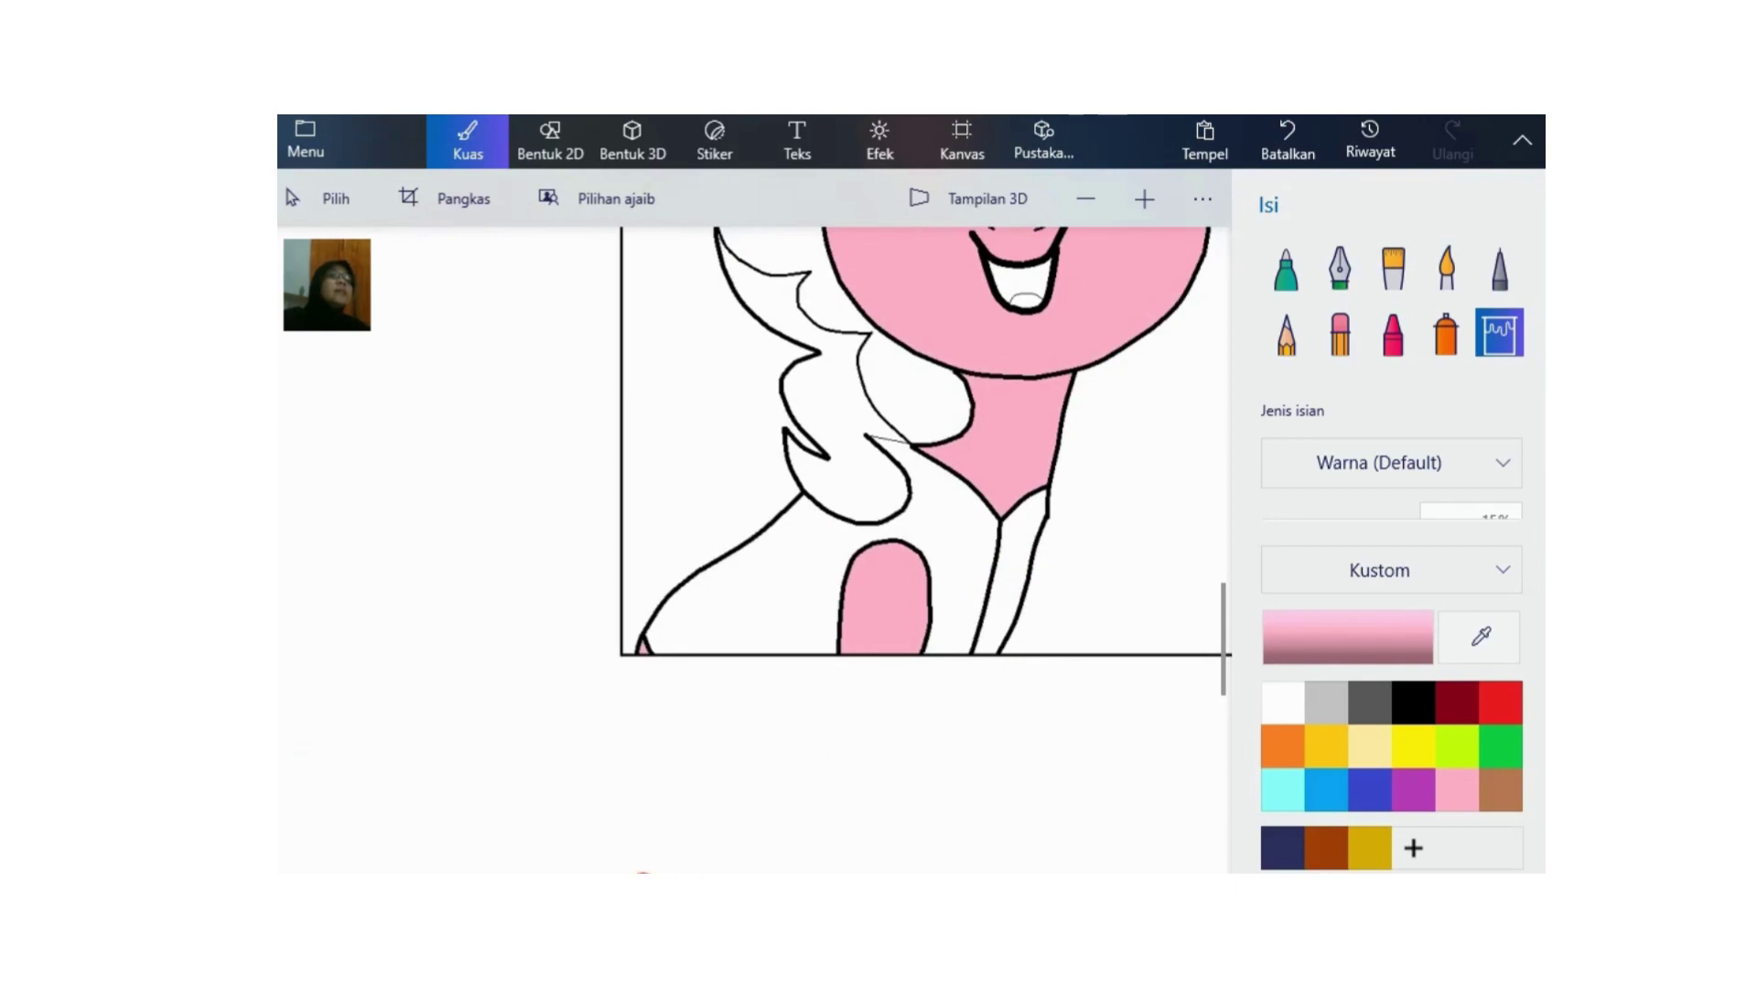
# Step: Darken the turquoise to teal 0d7f7b and fill both parts of the garment on the pony's body
pyautogui.scroll(-3, 643, 869)
pyautogui.scroll(-2, 1039, 540)
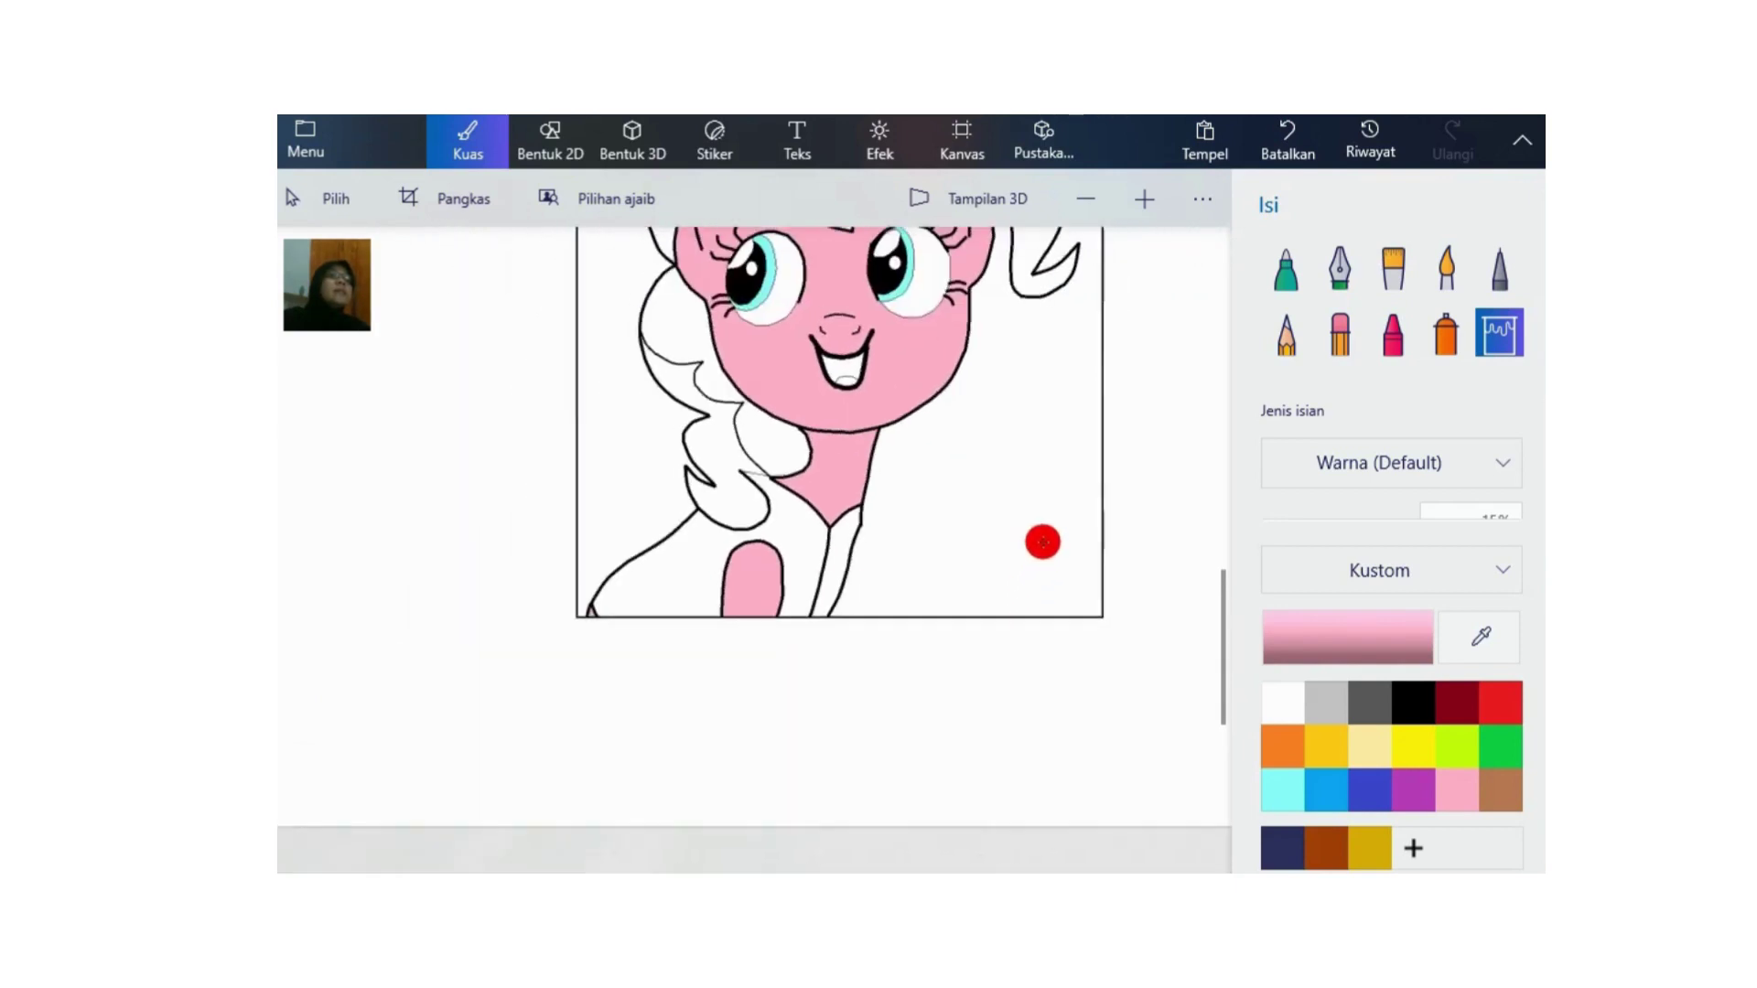
pyautogui.moveTo(1224, 622); pyautogui.dragTo(1213, 543)
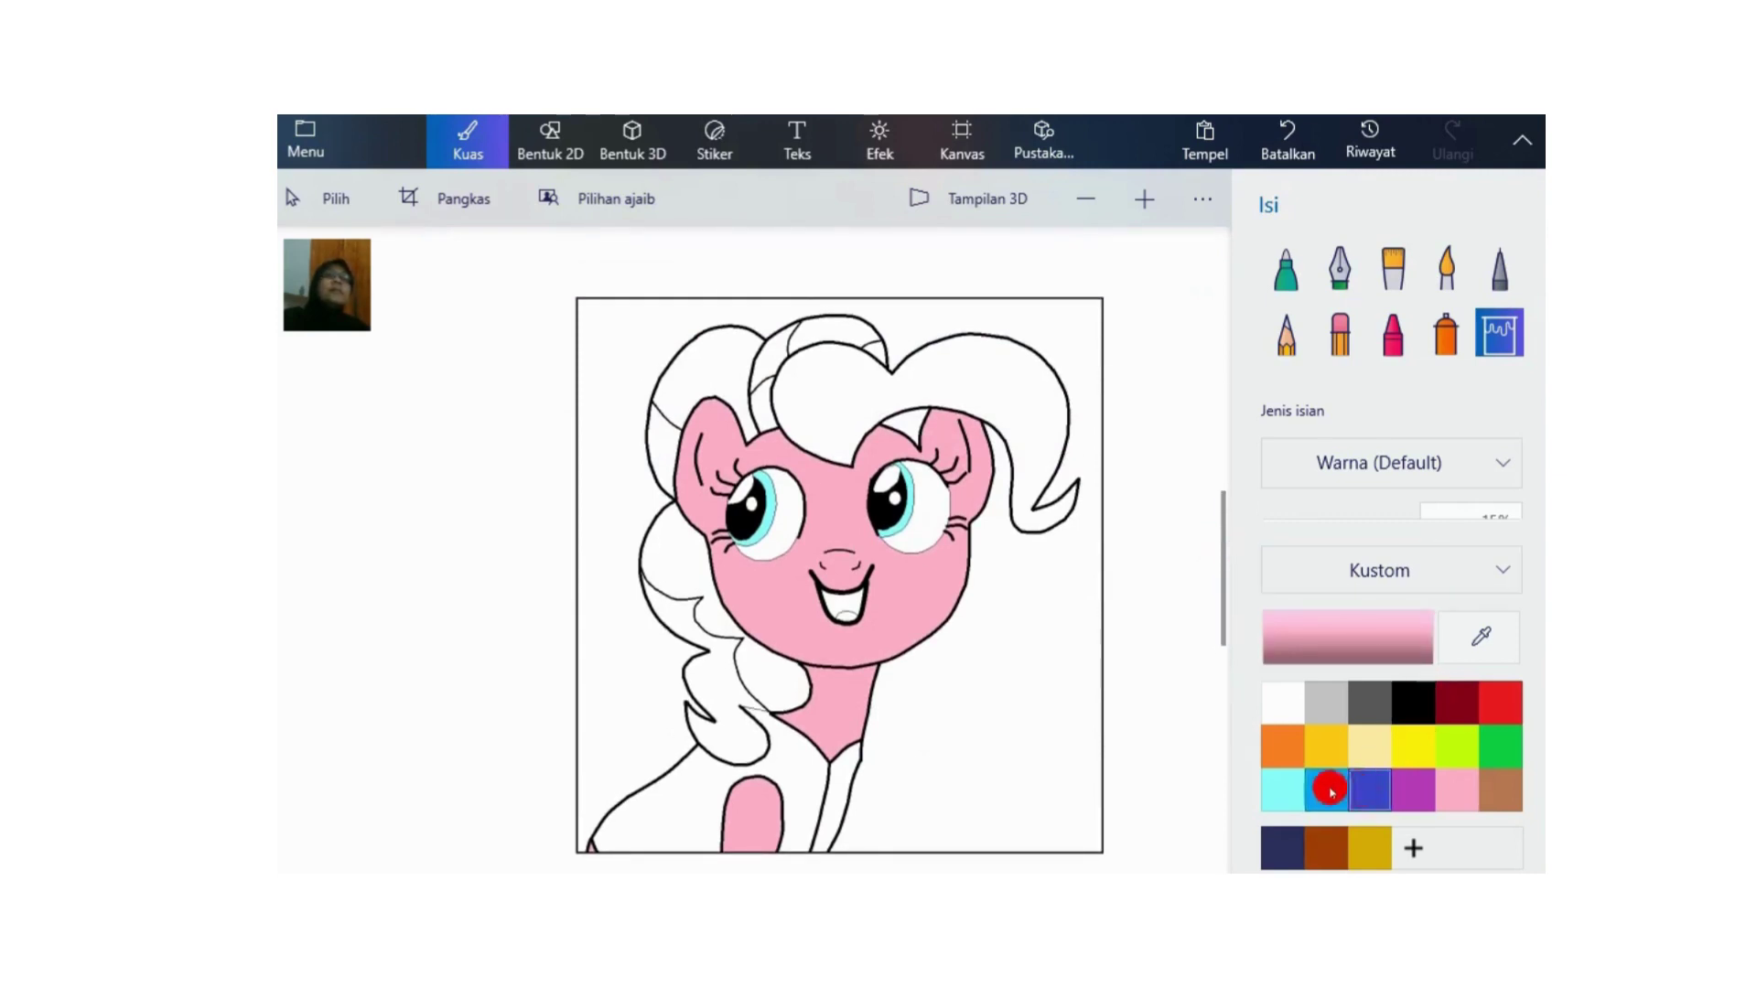
pyautogui.click(1282, 791)
pyautogui.click(1299, 629)
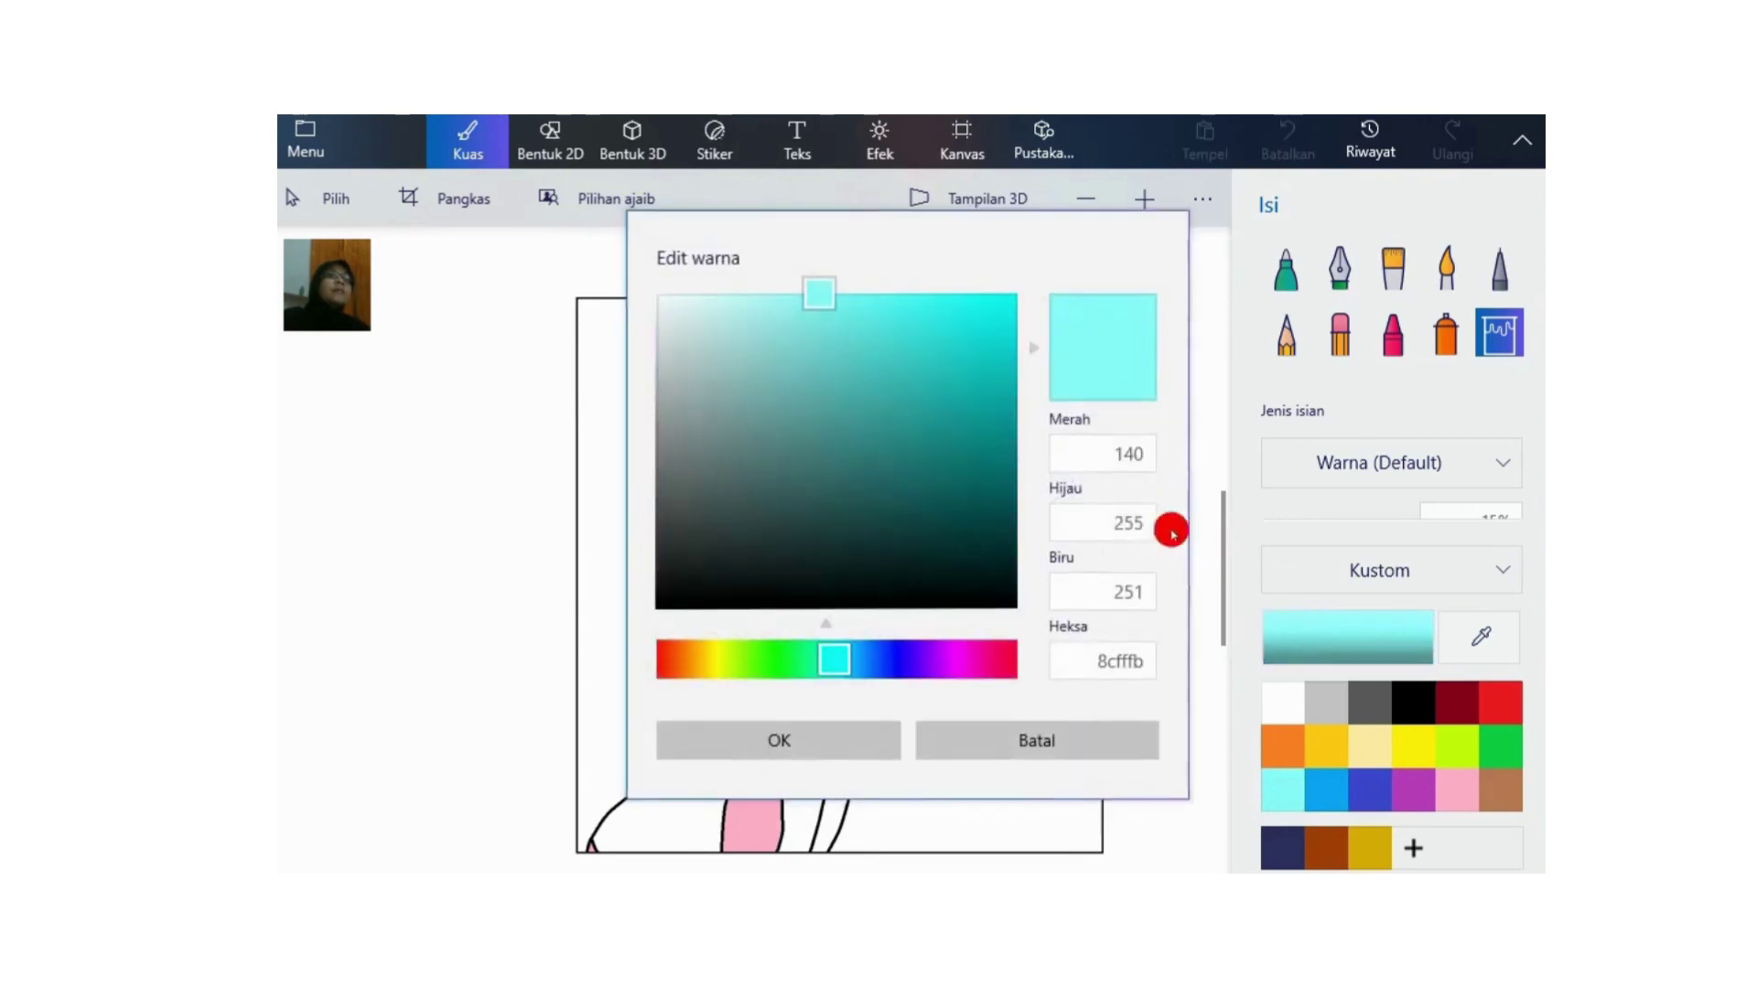
pyautogui.moveTo(859, 342); pyautogui.dragTo(981, 452)
pyautogui.click(815, 735)
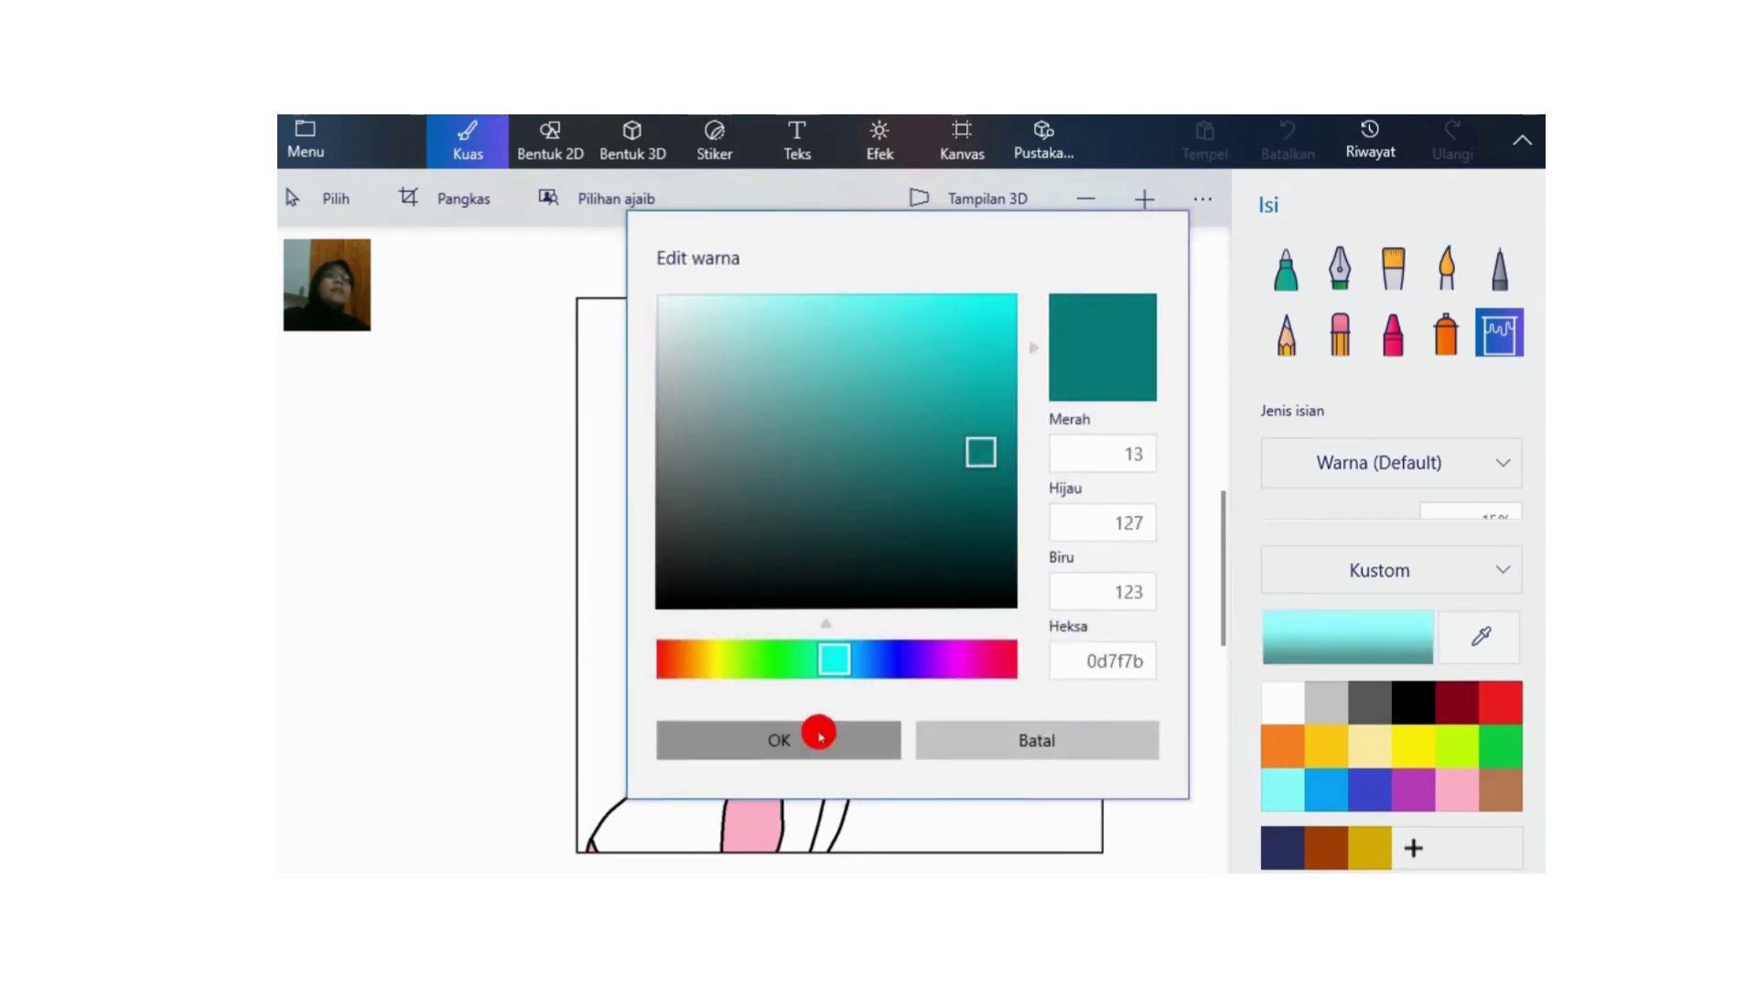
pyautogui.click(702, 804)
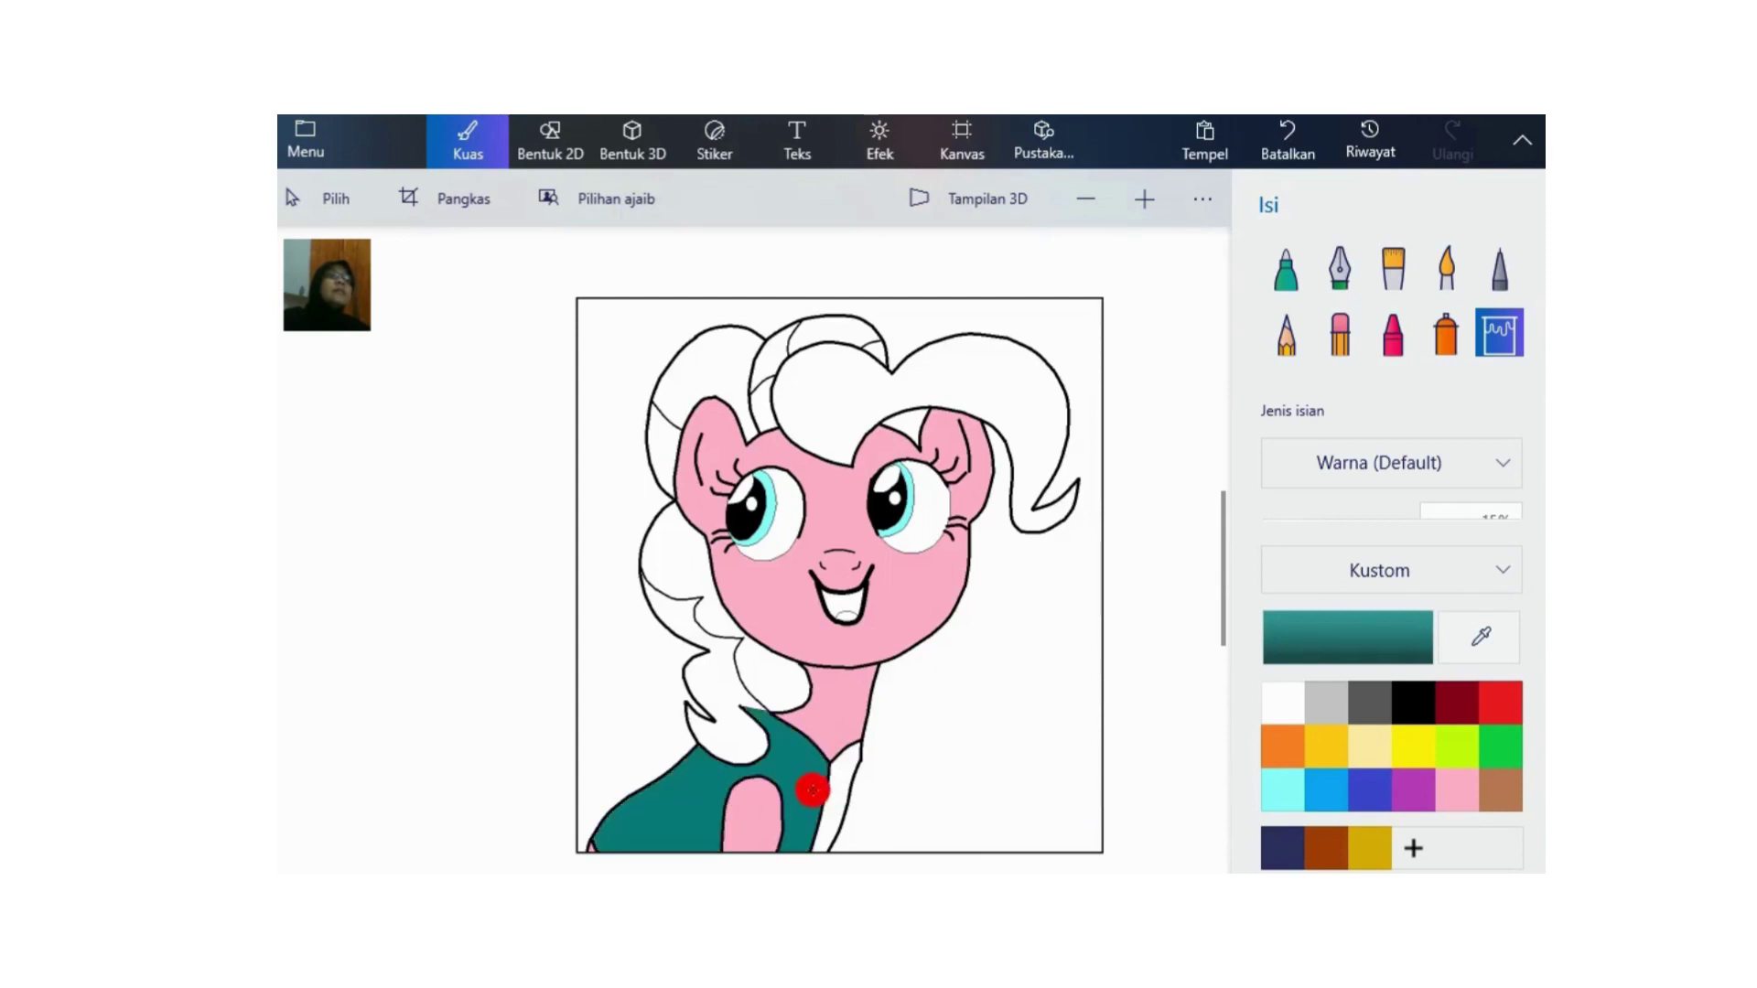
pyautogui.click(837, 781)
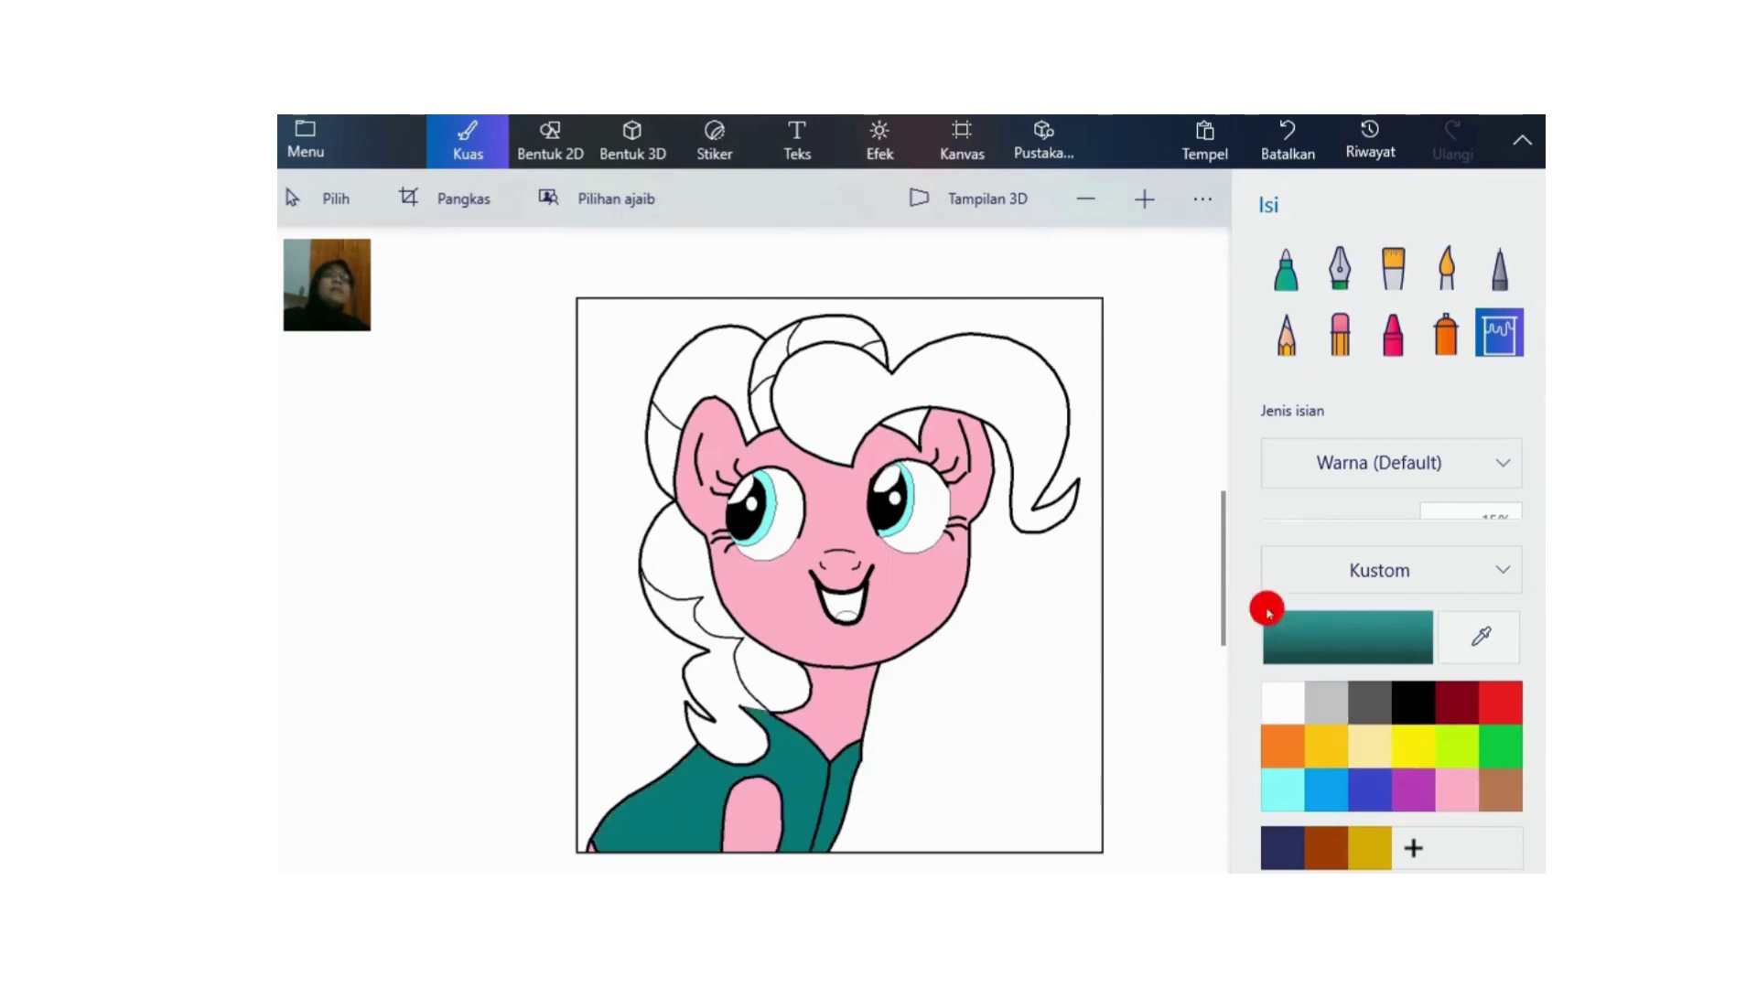
pyautogui.click(1498, 698)
pyautogui.click(1272, 622)
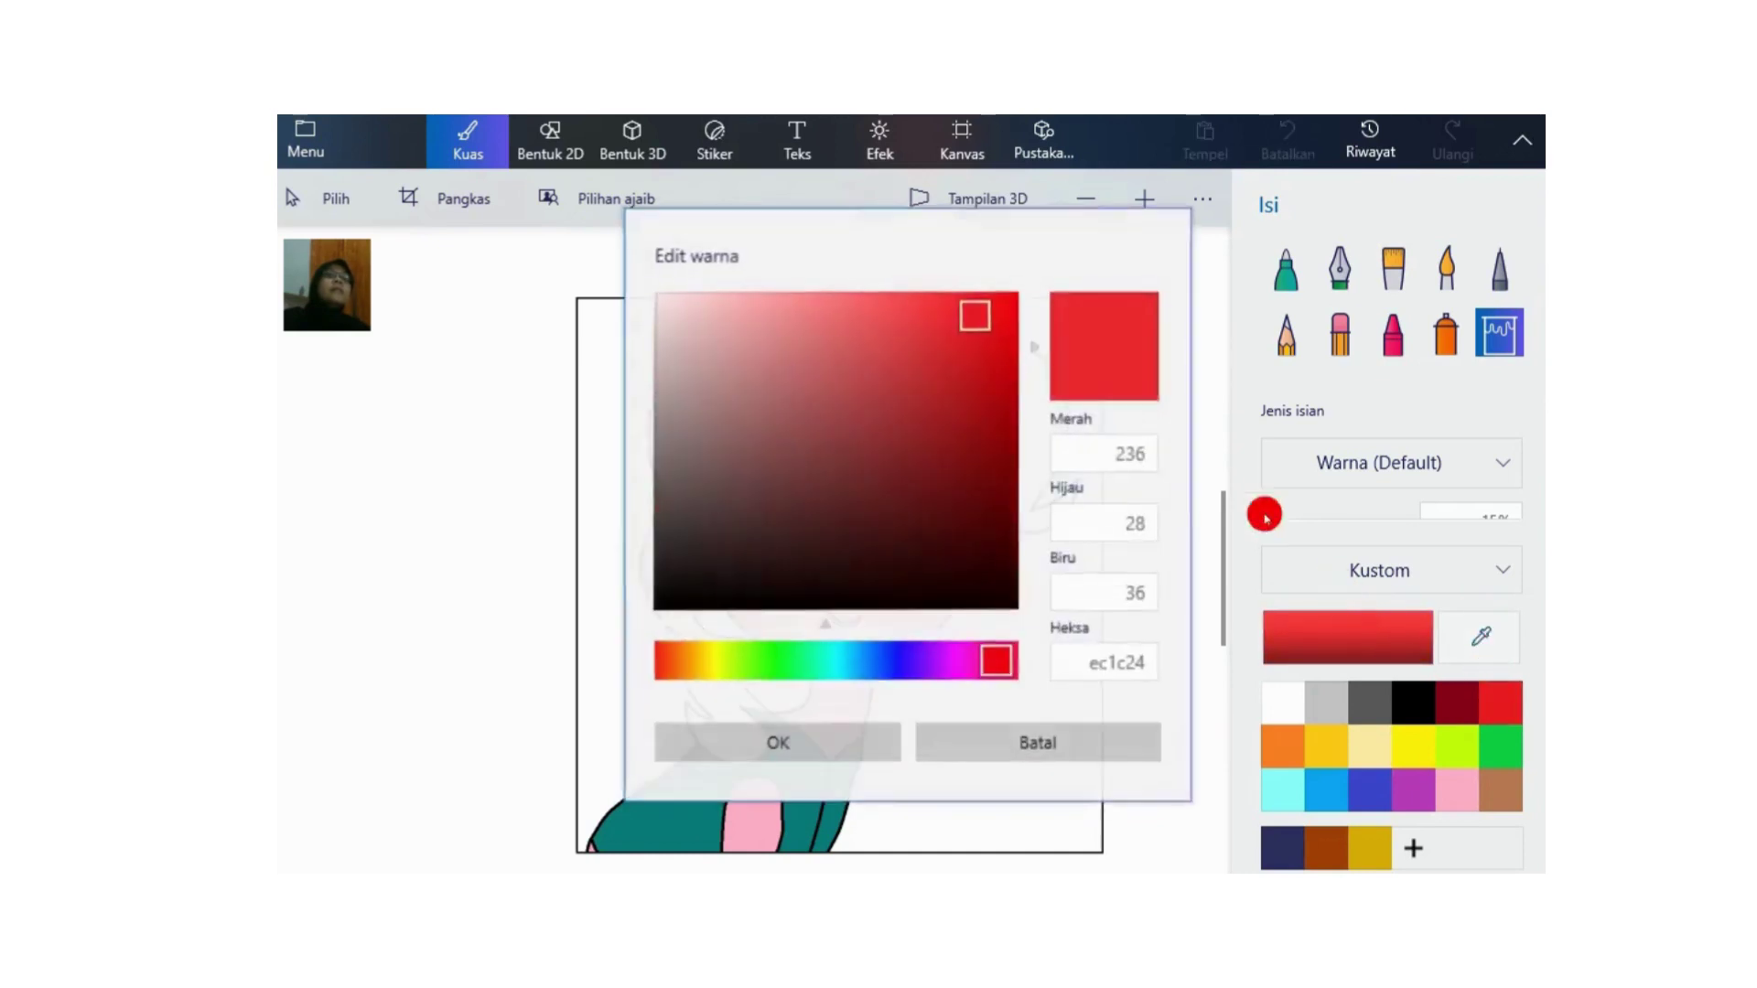
pyautogui.click(920, 320)
pyautogui.moveTo(920, 323); pyautogui.dragTo(821, 307)
pyautogui.click(962, 657)
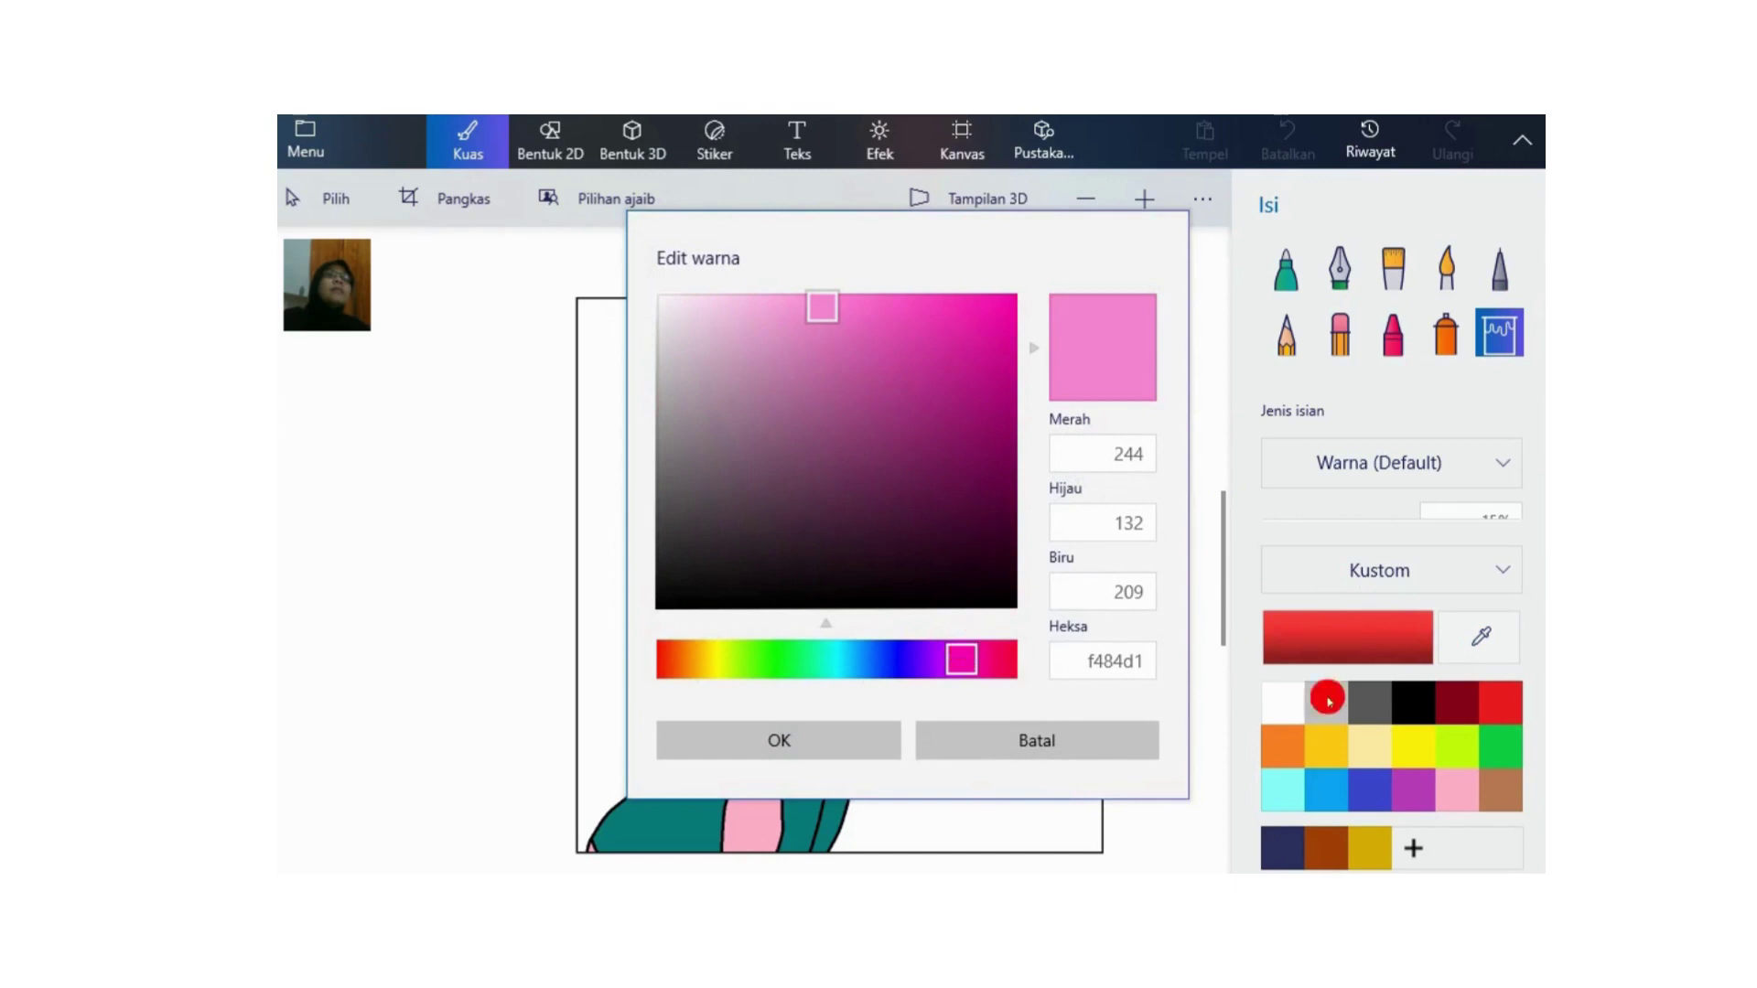
pyautogui.click(1072, 756)
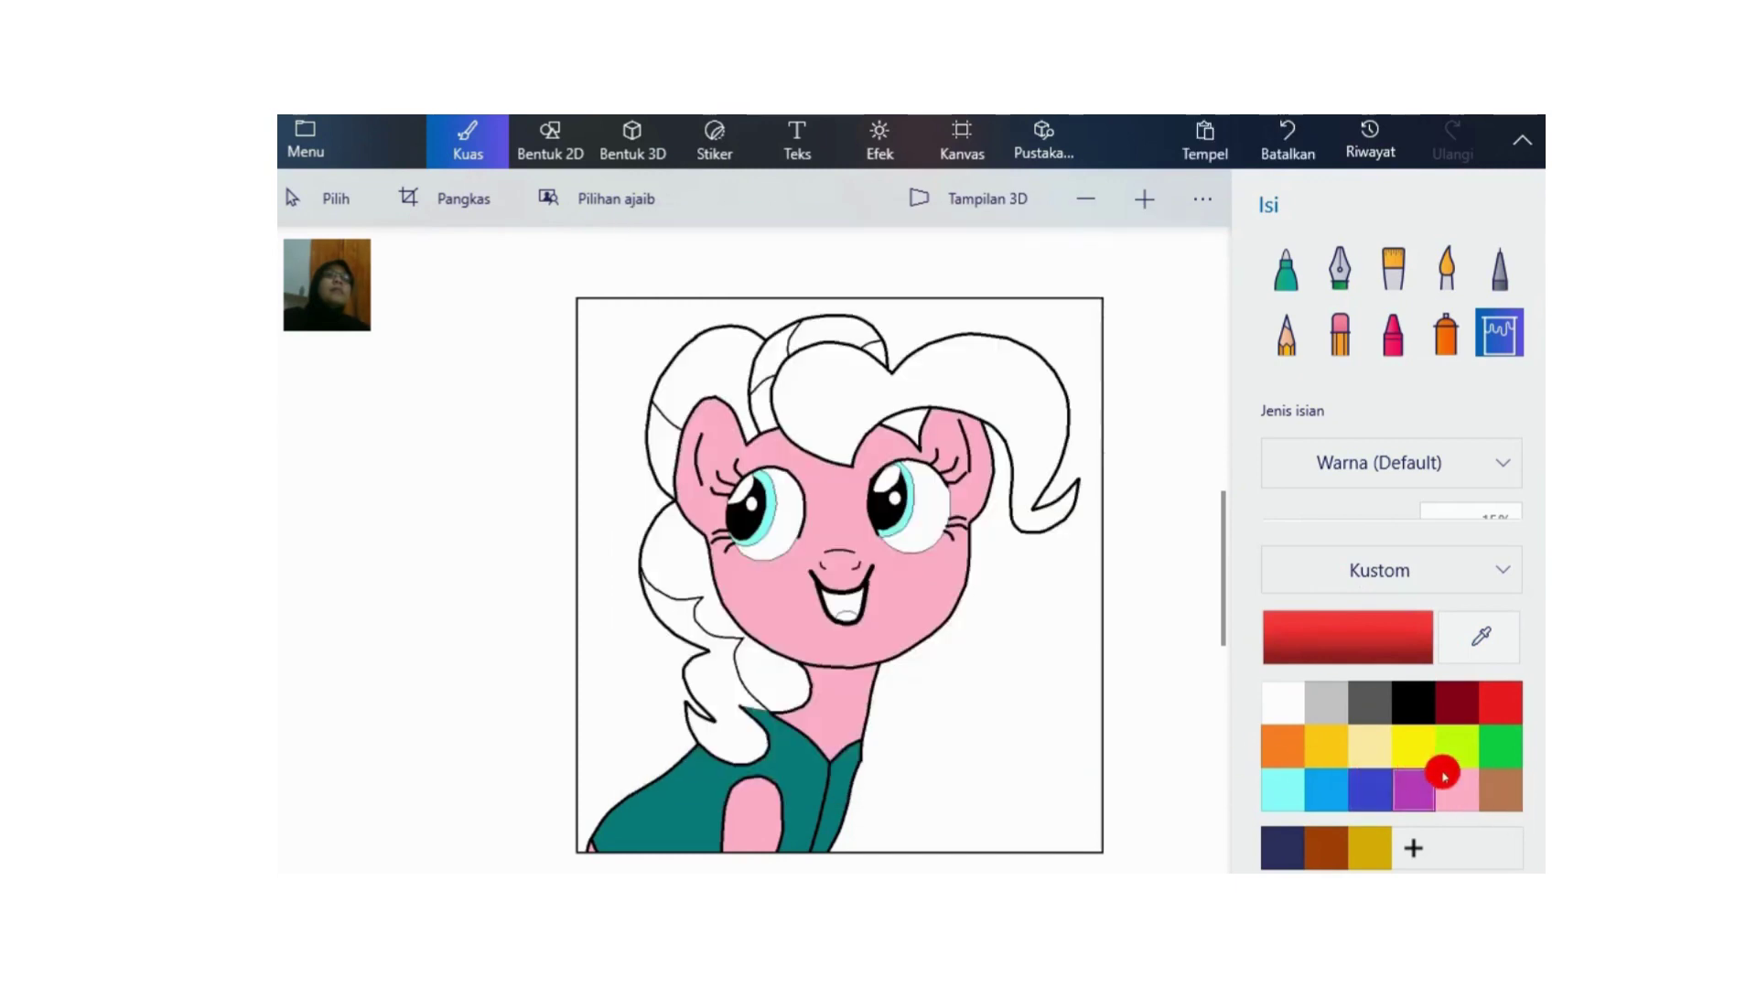
# Step: Deepen the pink swatch to dd205c and fill the large forelock with it
pyautogui.click(1457, 780)
pyautogui.click(1364, 634)
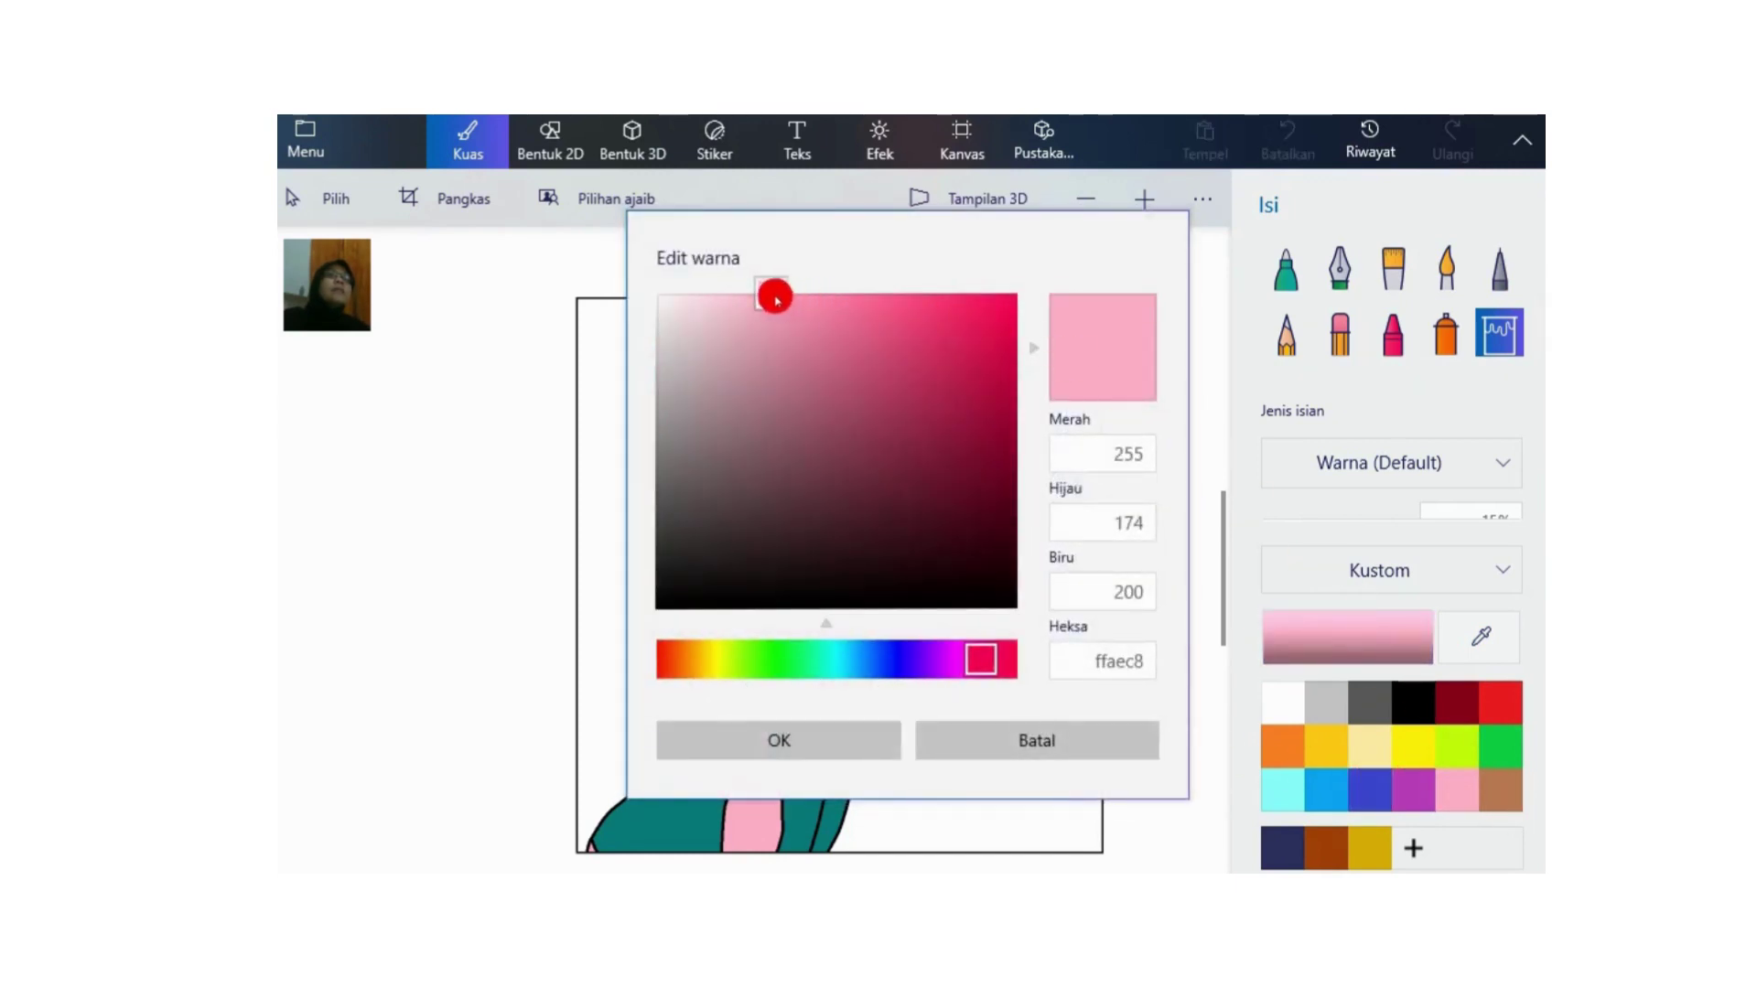
pyautogui.moveTo(773, 291); pyautogui.dragTo(961, 334)
pyautogui.click(855, 732)
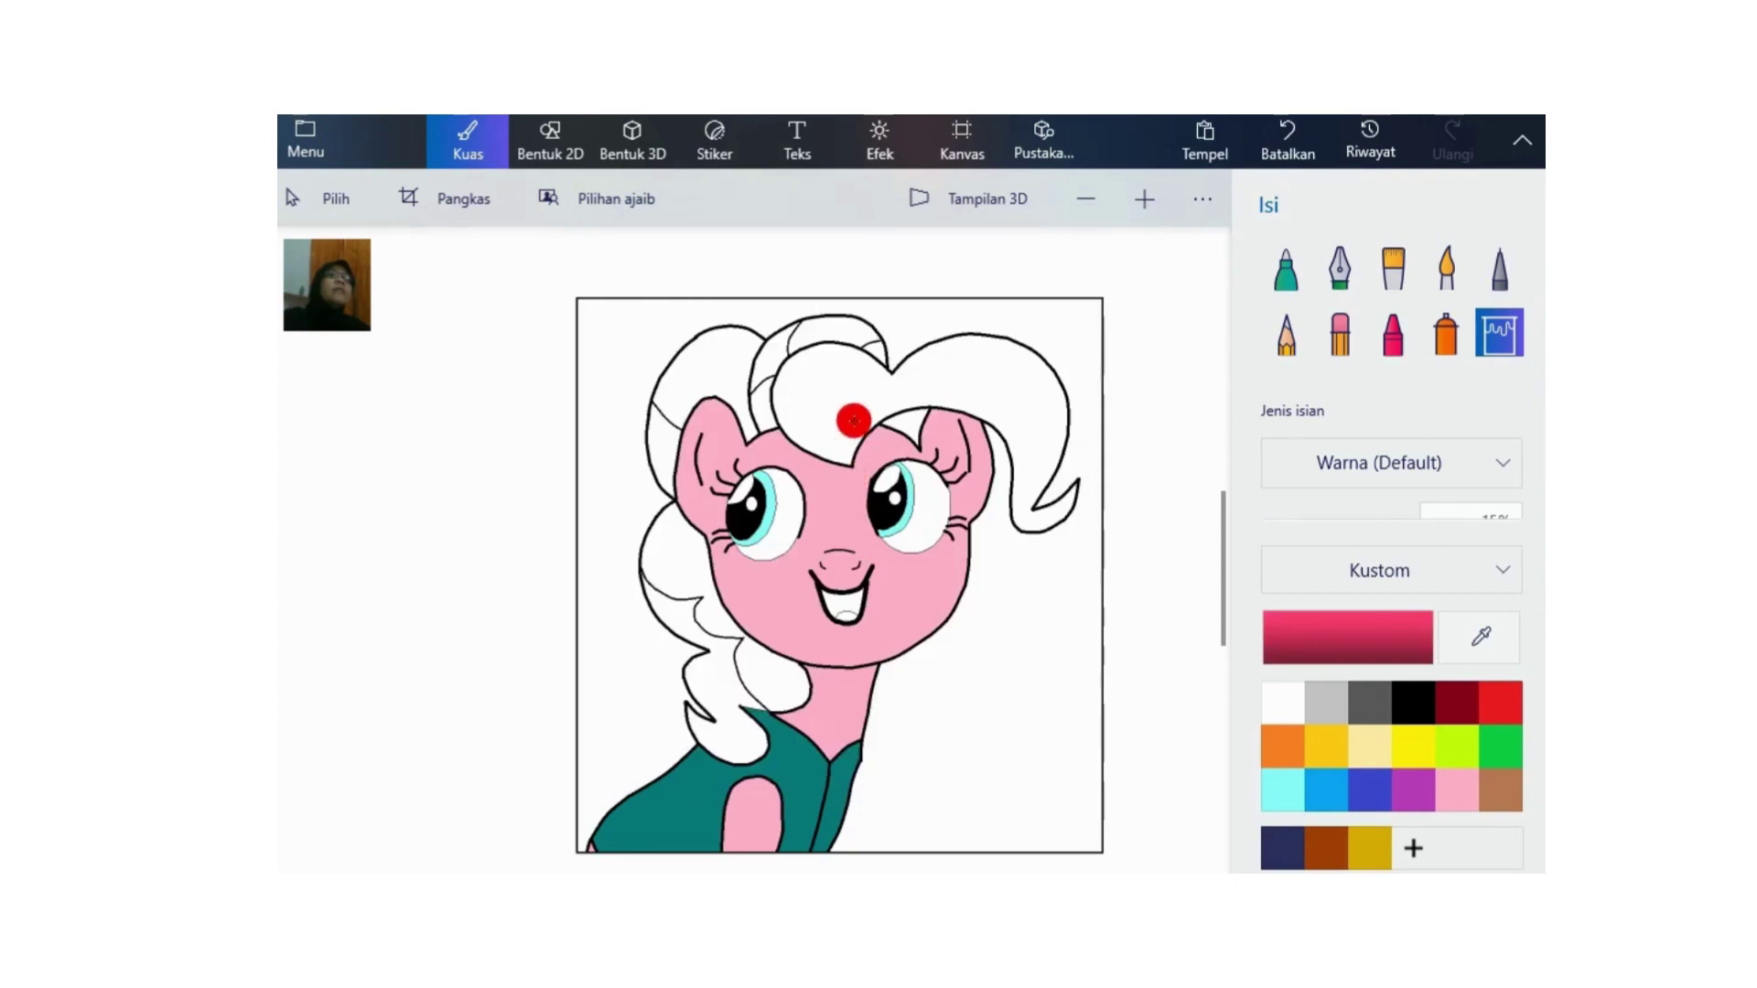
pyautogui.click(852, 414)
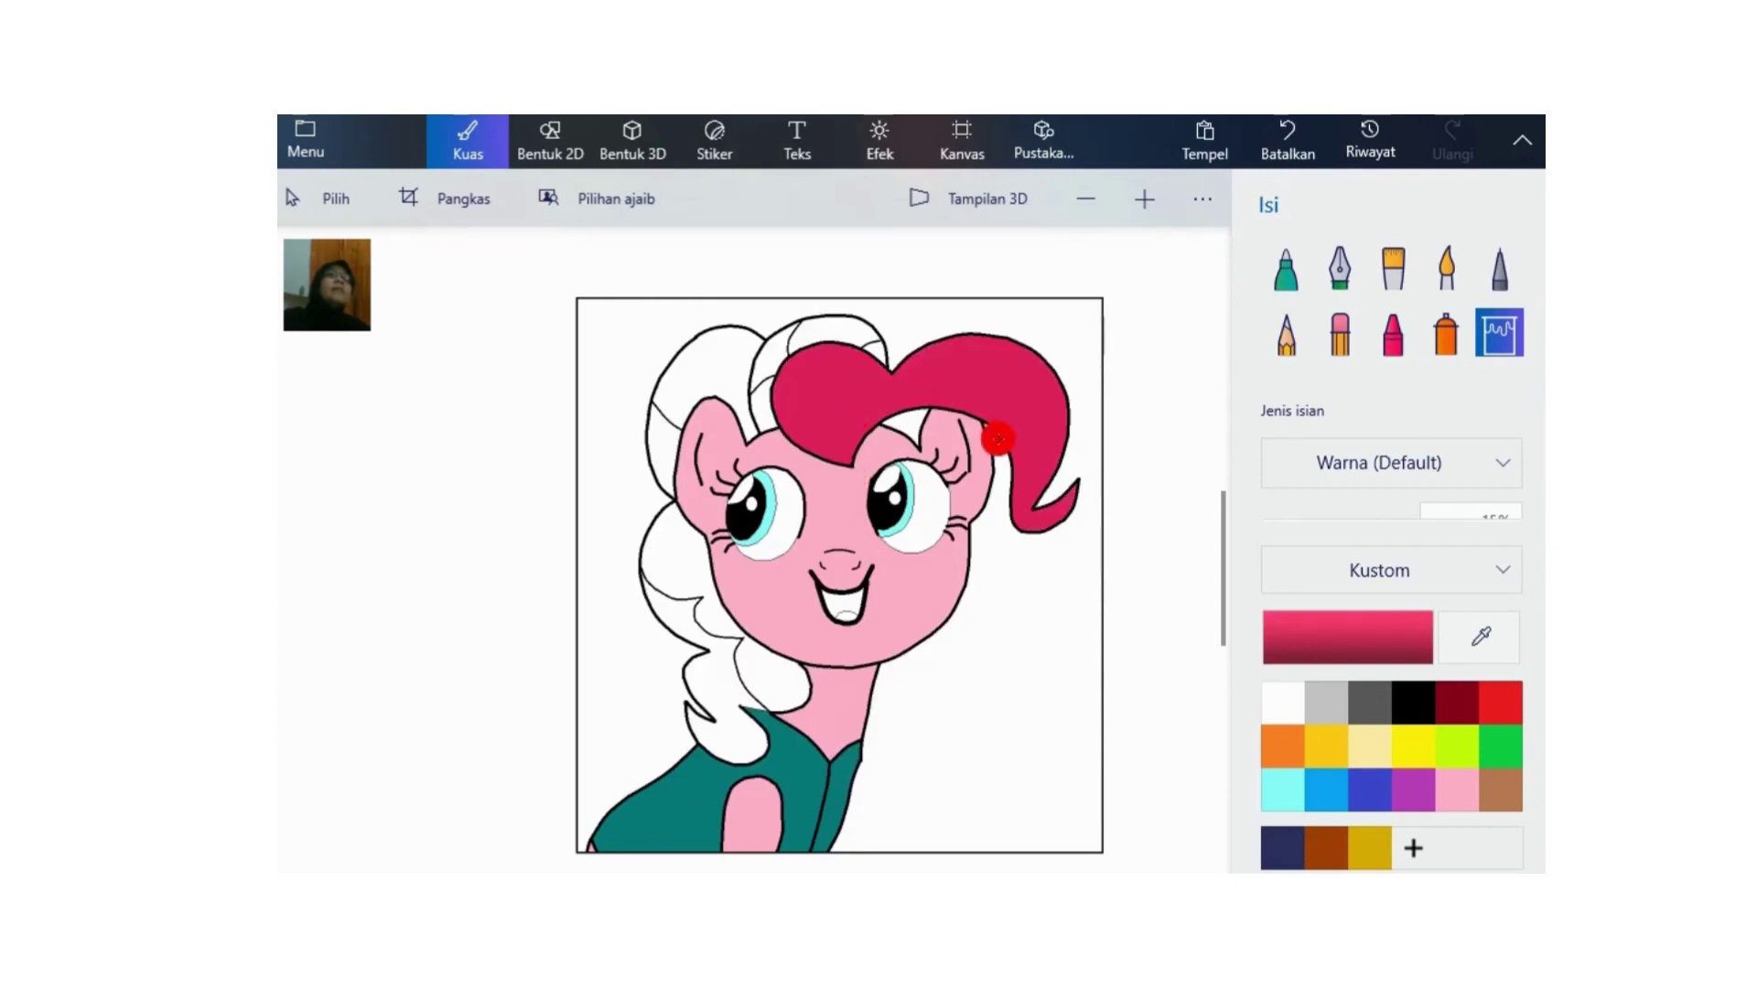
# Step: Lighten the deep pink fill colour and fill the large forelock with it
pyautogui.click(1334, 636)
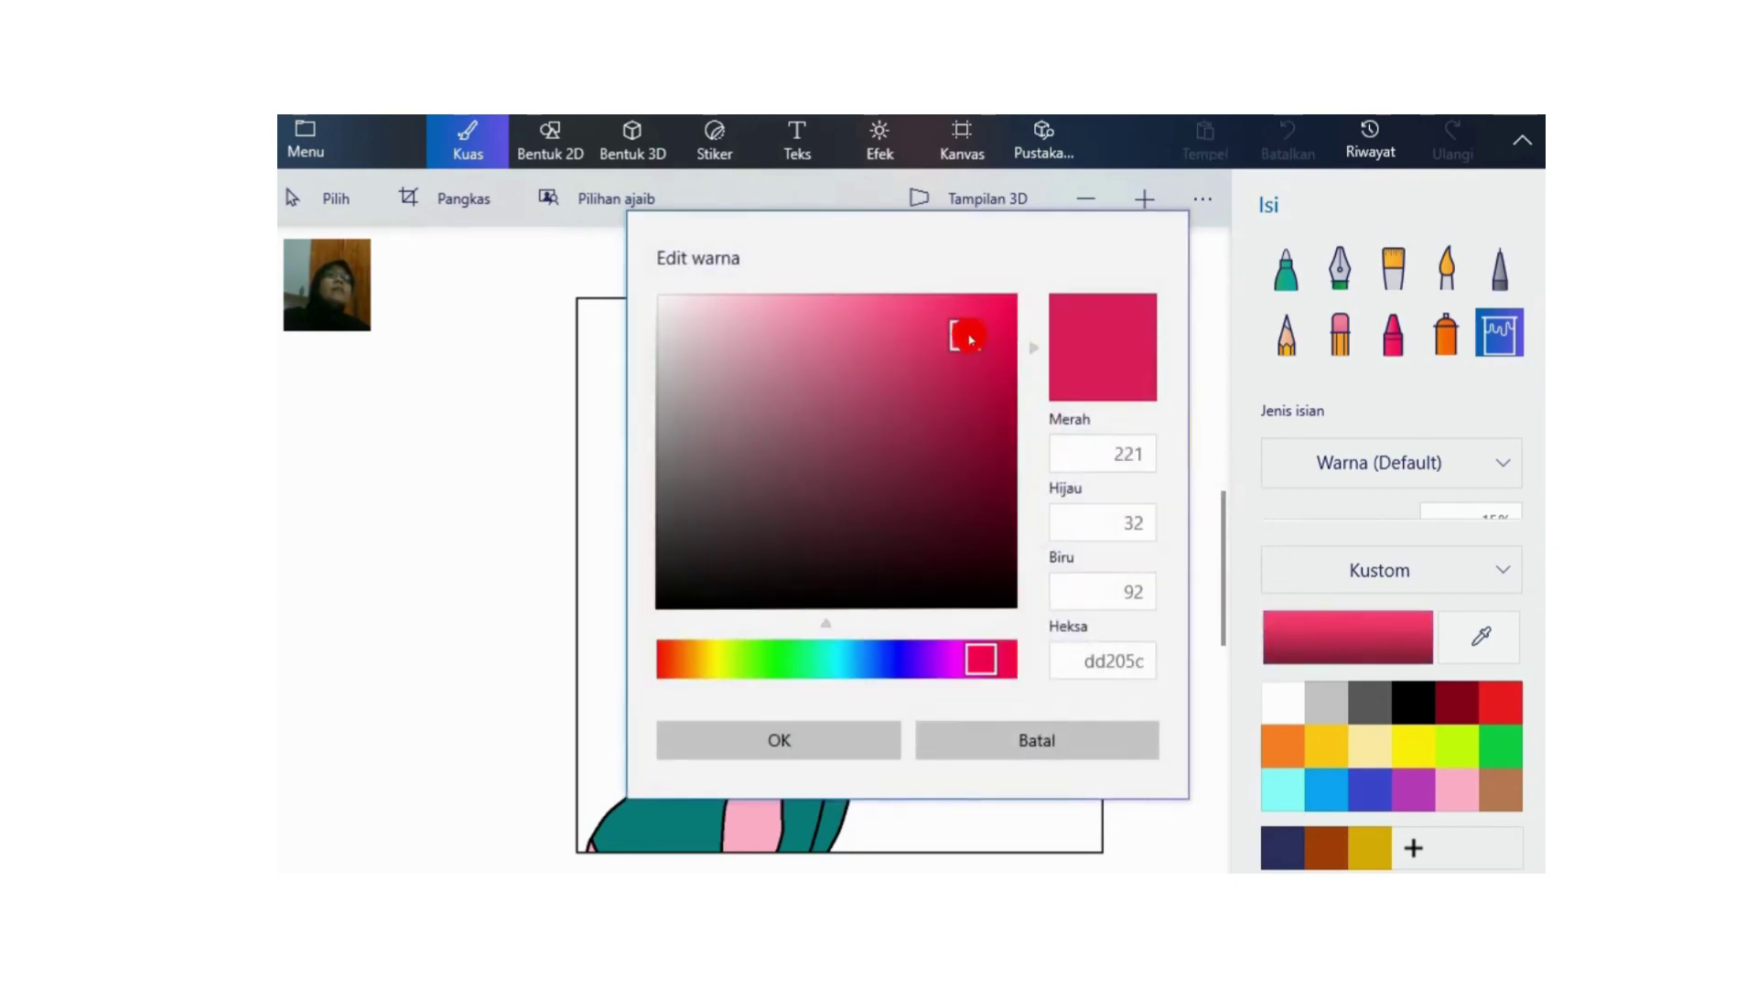
pyautogui.moveTo(970, 341); pyautogui.dragTo(897, 312)
pyautogui.click(838, 739)
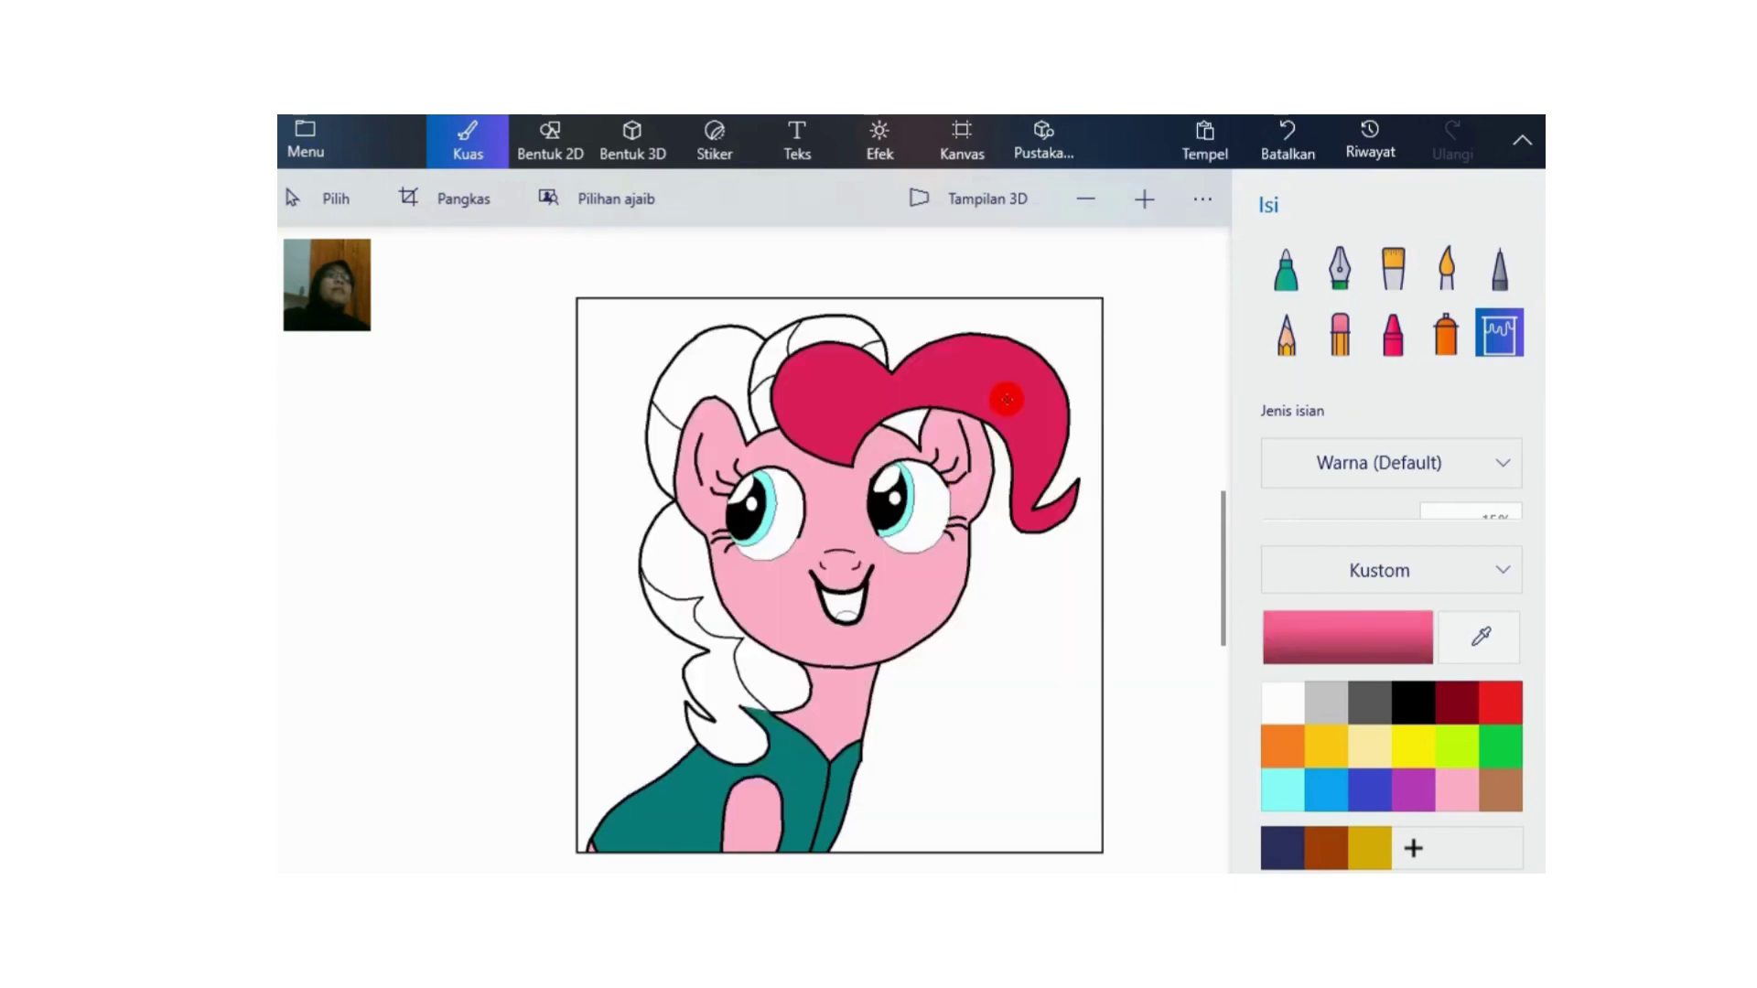
pyautogui.click(1007, 399)
# Step: Fill all remaining mane curls and the inside of the mouth with the same medium pink
pyautogui.click(874, 341)
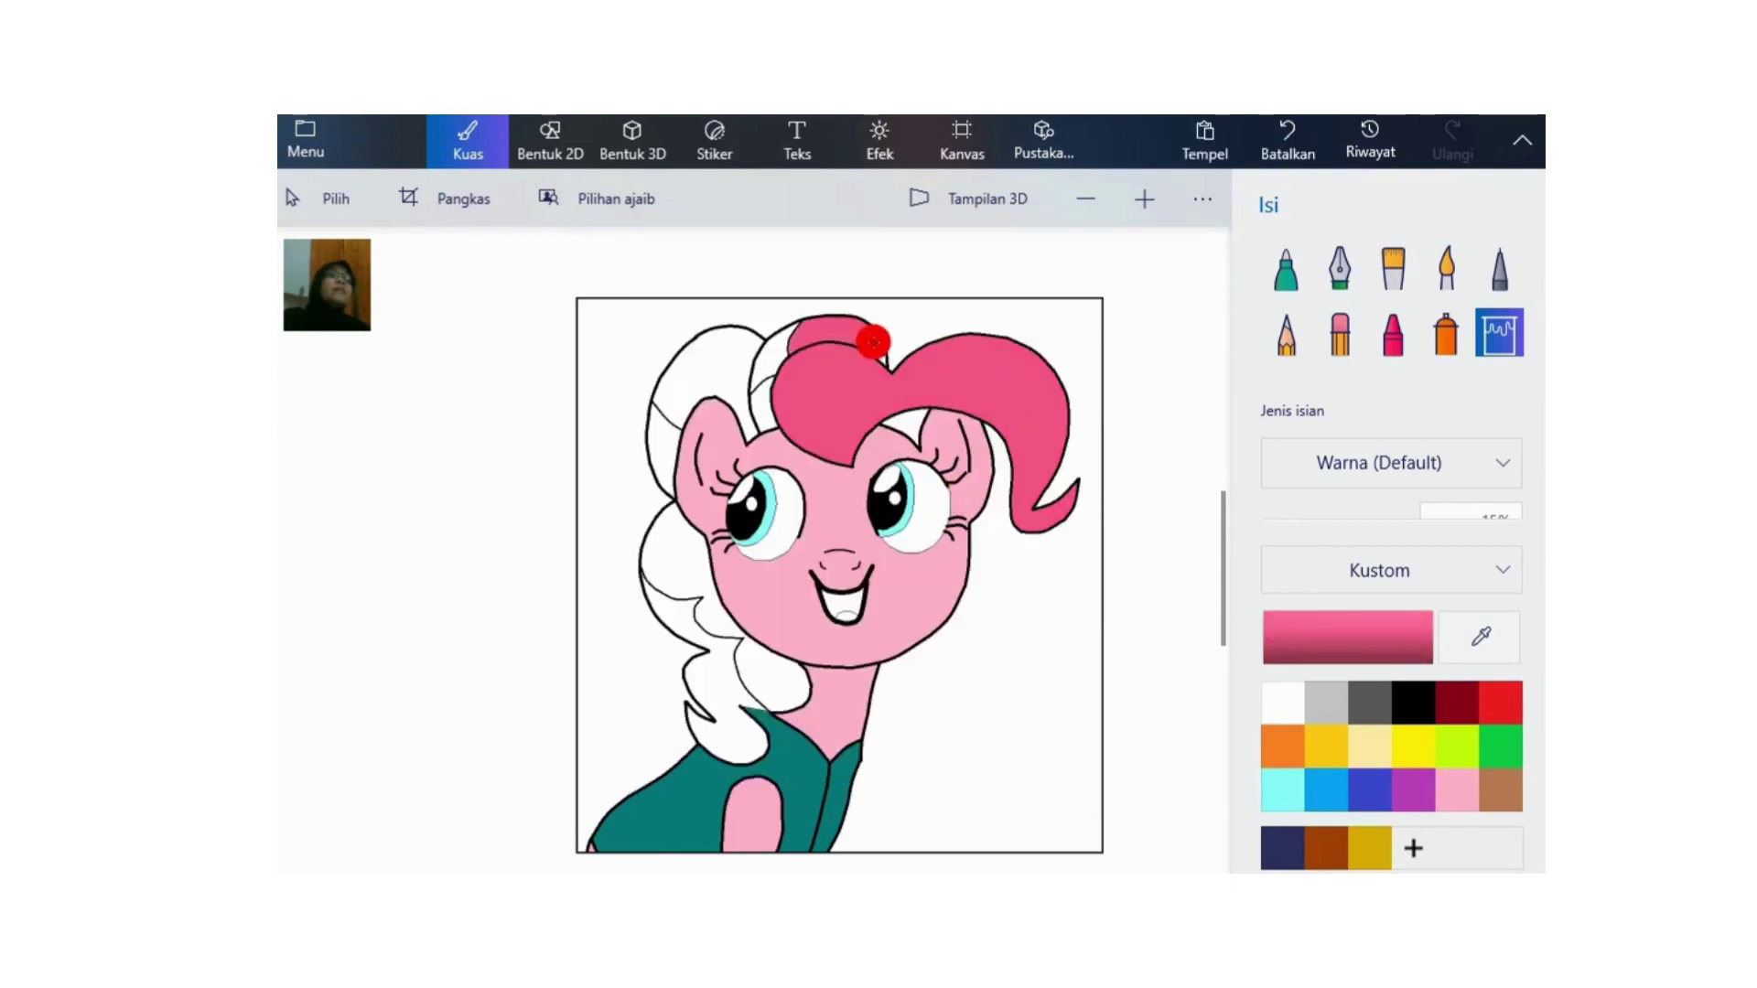
pyautogui.click(778, 341)
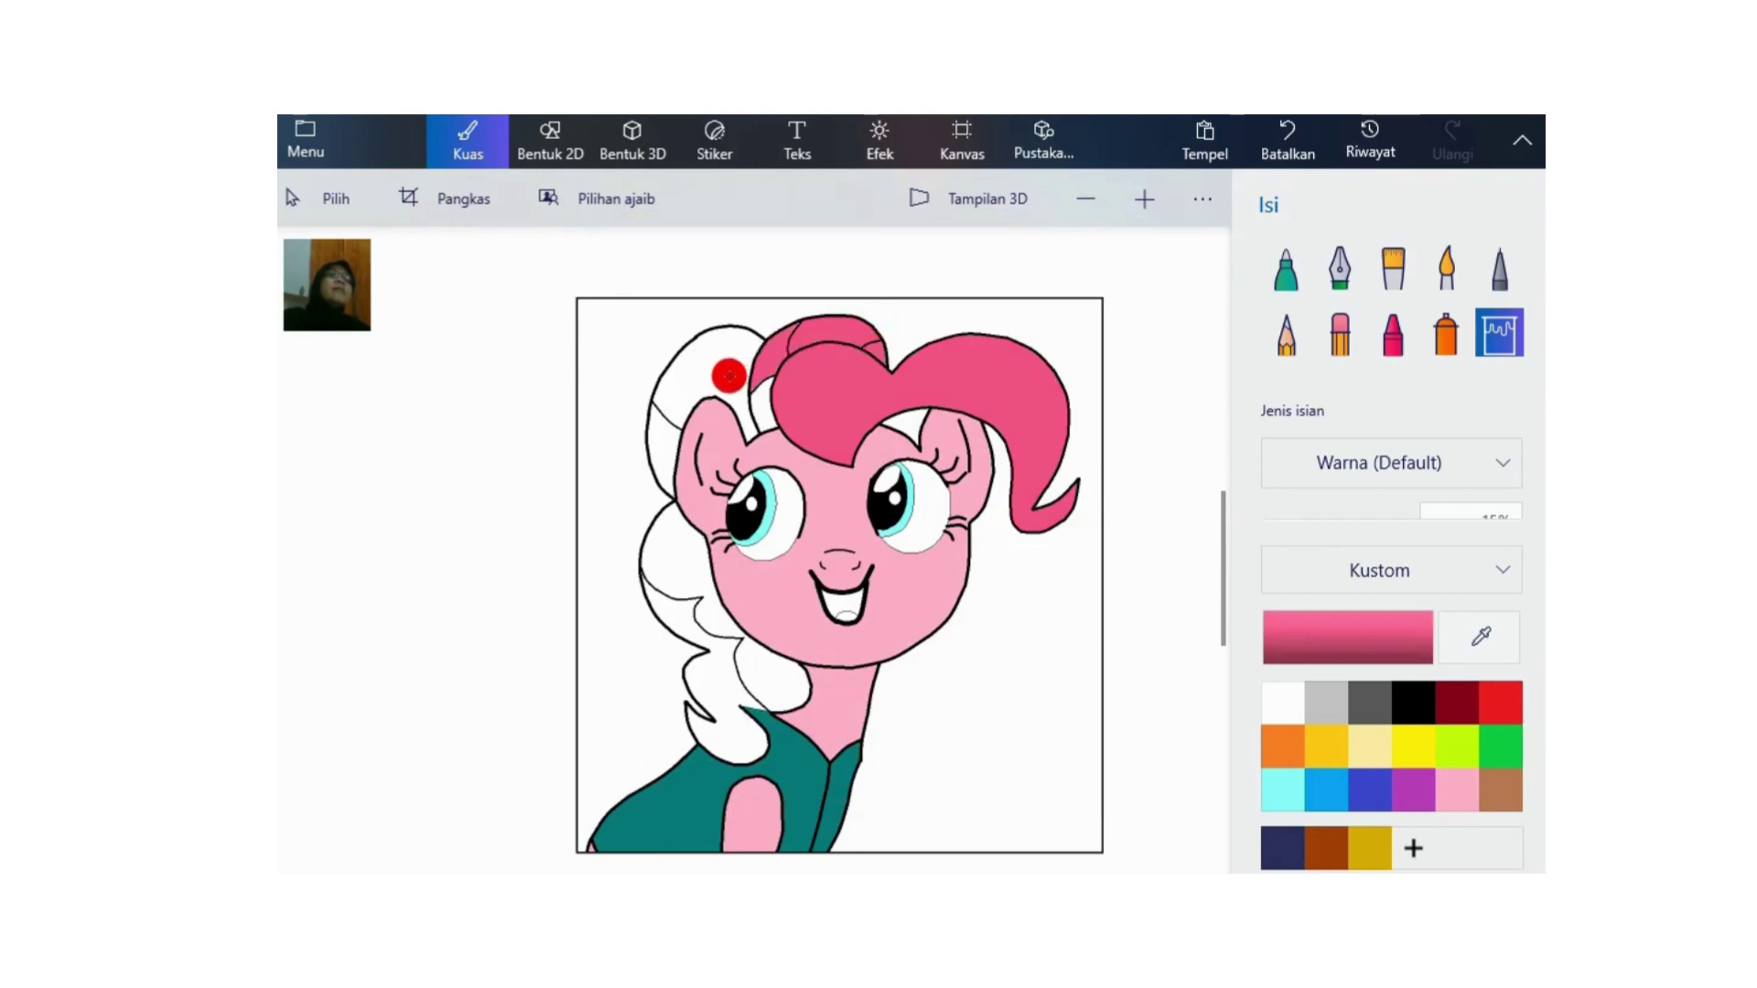
pyautogui.click(725, 373)
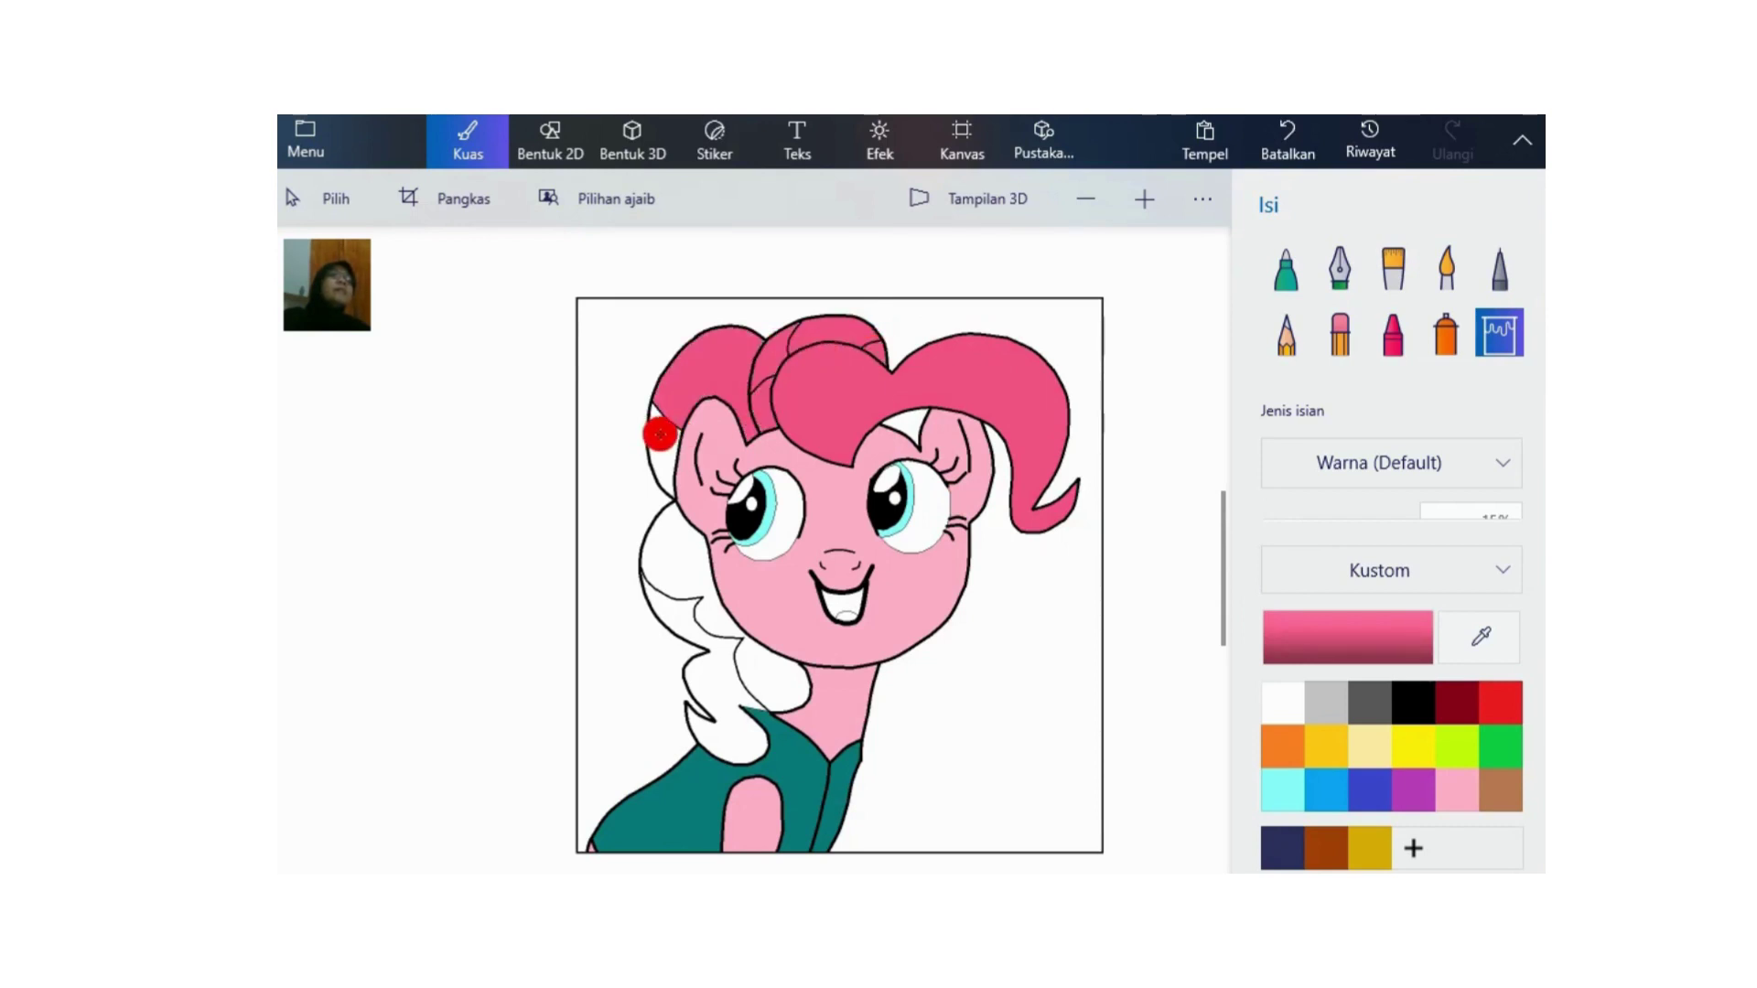
pyautogui.click(663, 430)
pyautogui.click(665, 553)
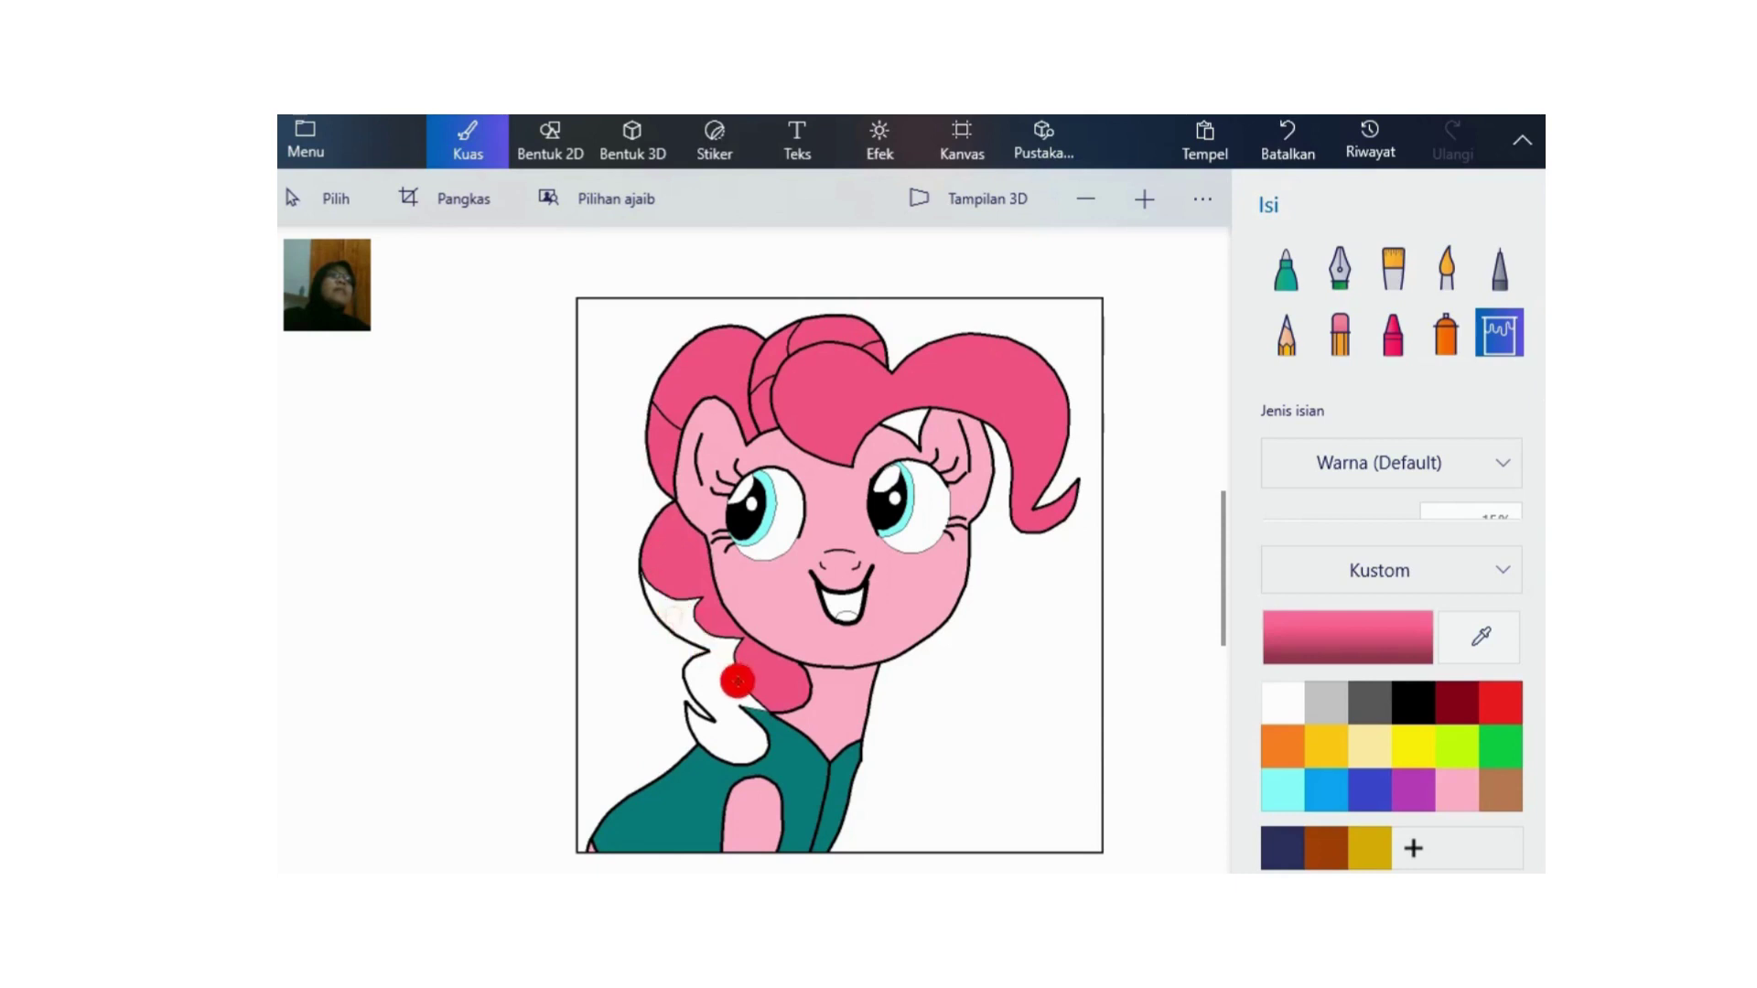
pyautogui.click(735, 679)
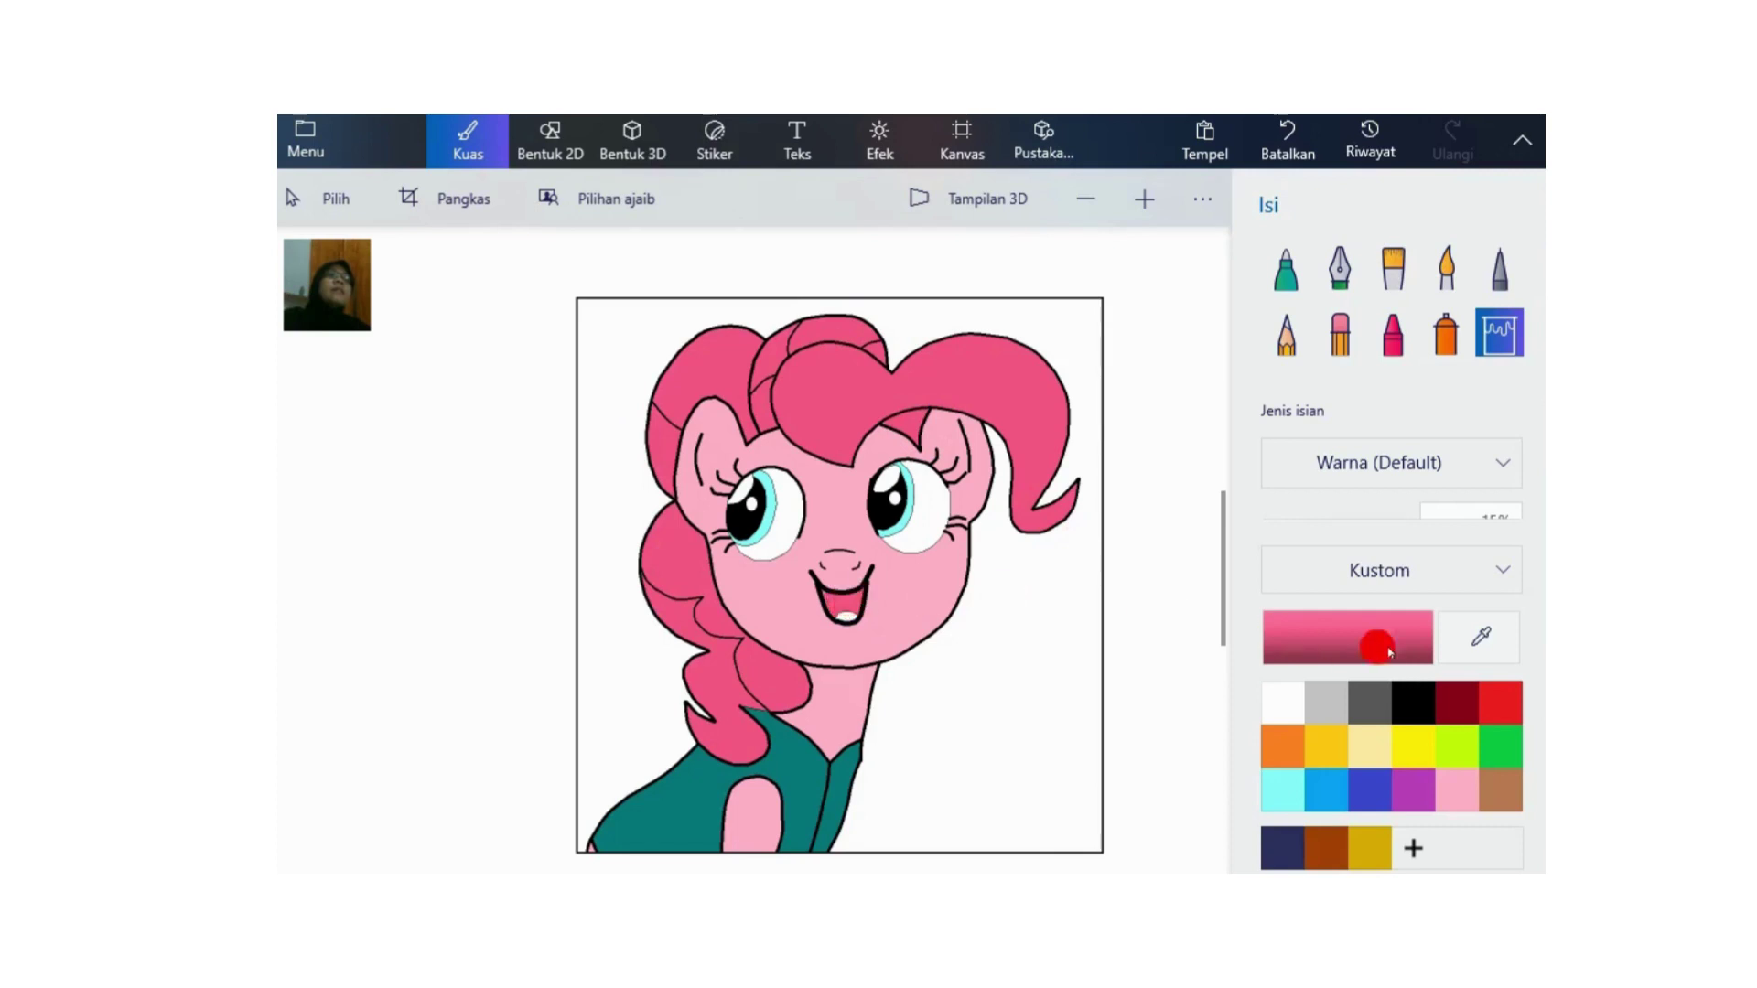
# Step: Change the red fill colour to ff0303 and fill the mouth outline with it
pyautogui.click(1512, 696)
pyautogui.click(1365, 619)
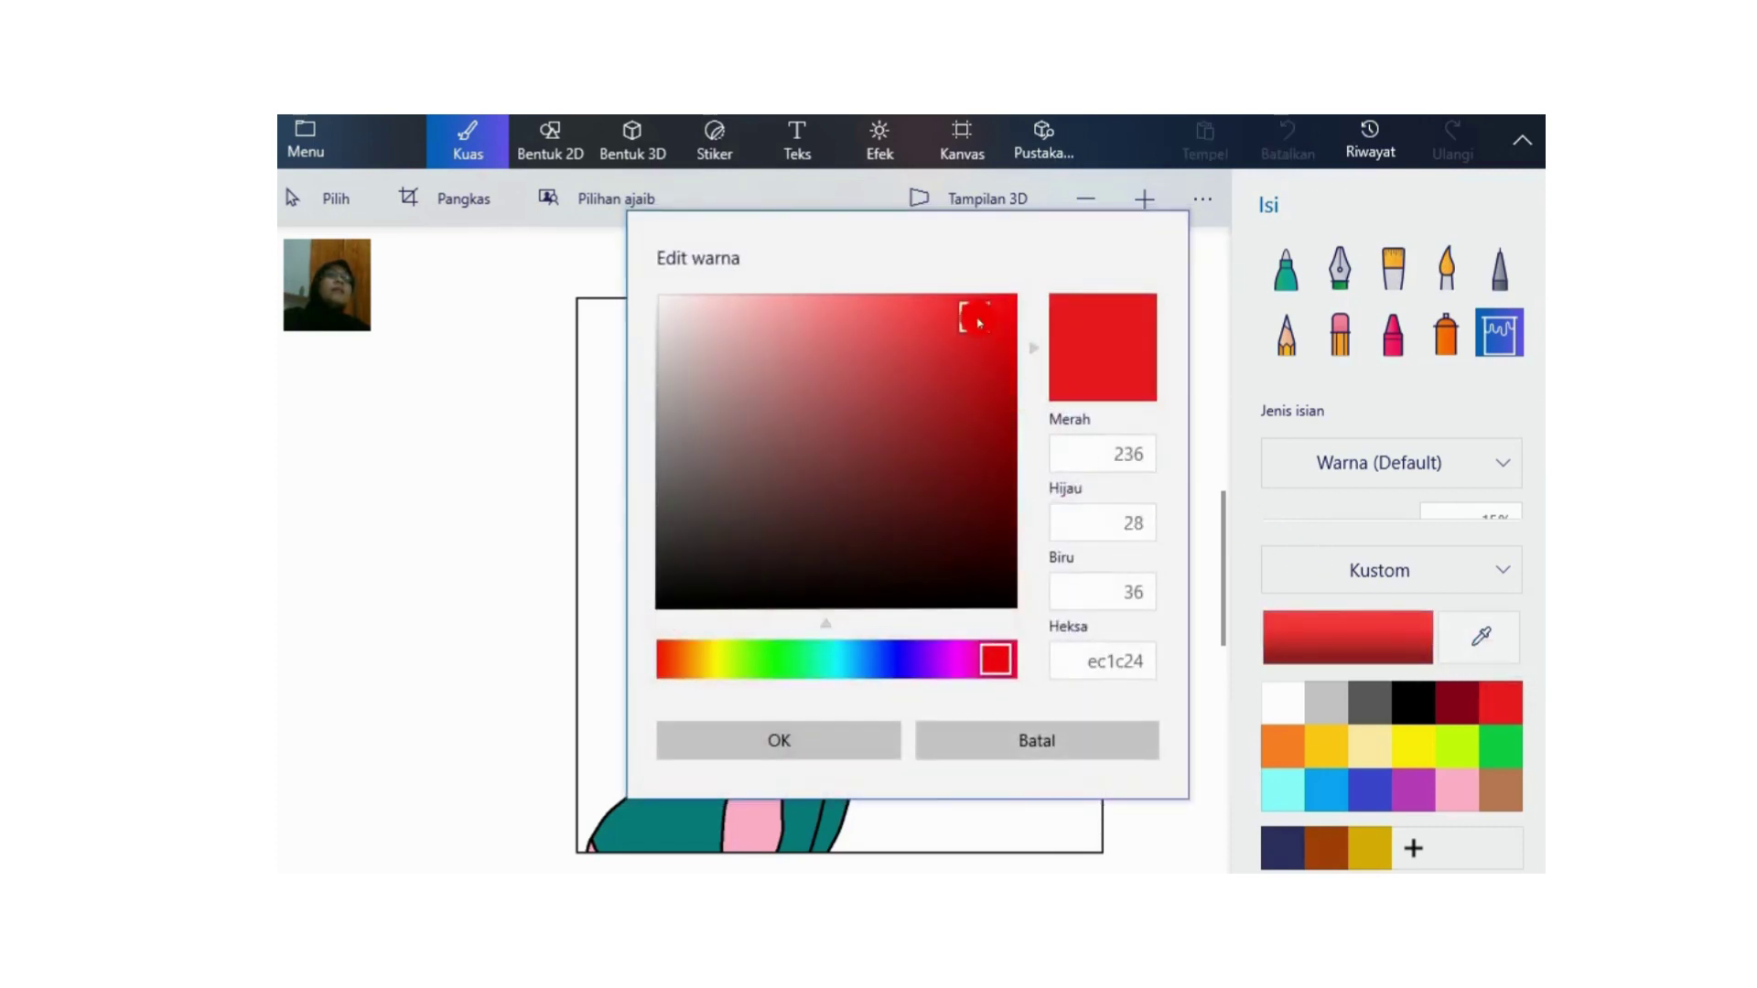
pyautogui.moveTo(980, 322); pyautogui.dragTo(930, 322)
pyautogui.click(1070, 739)
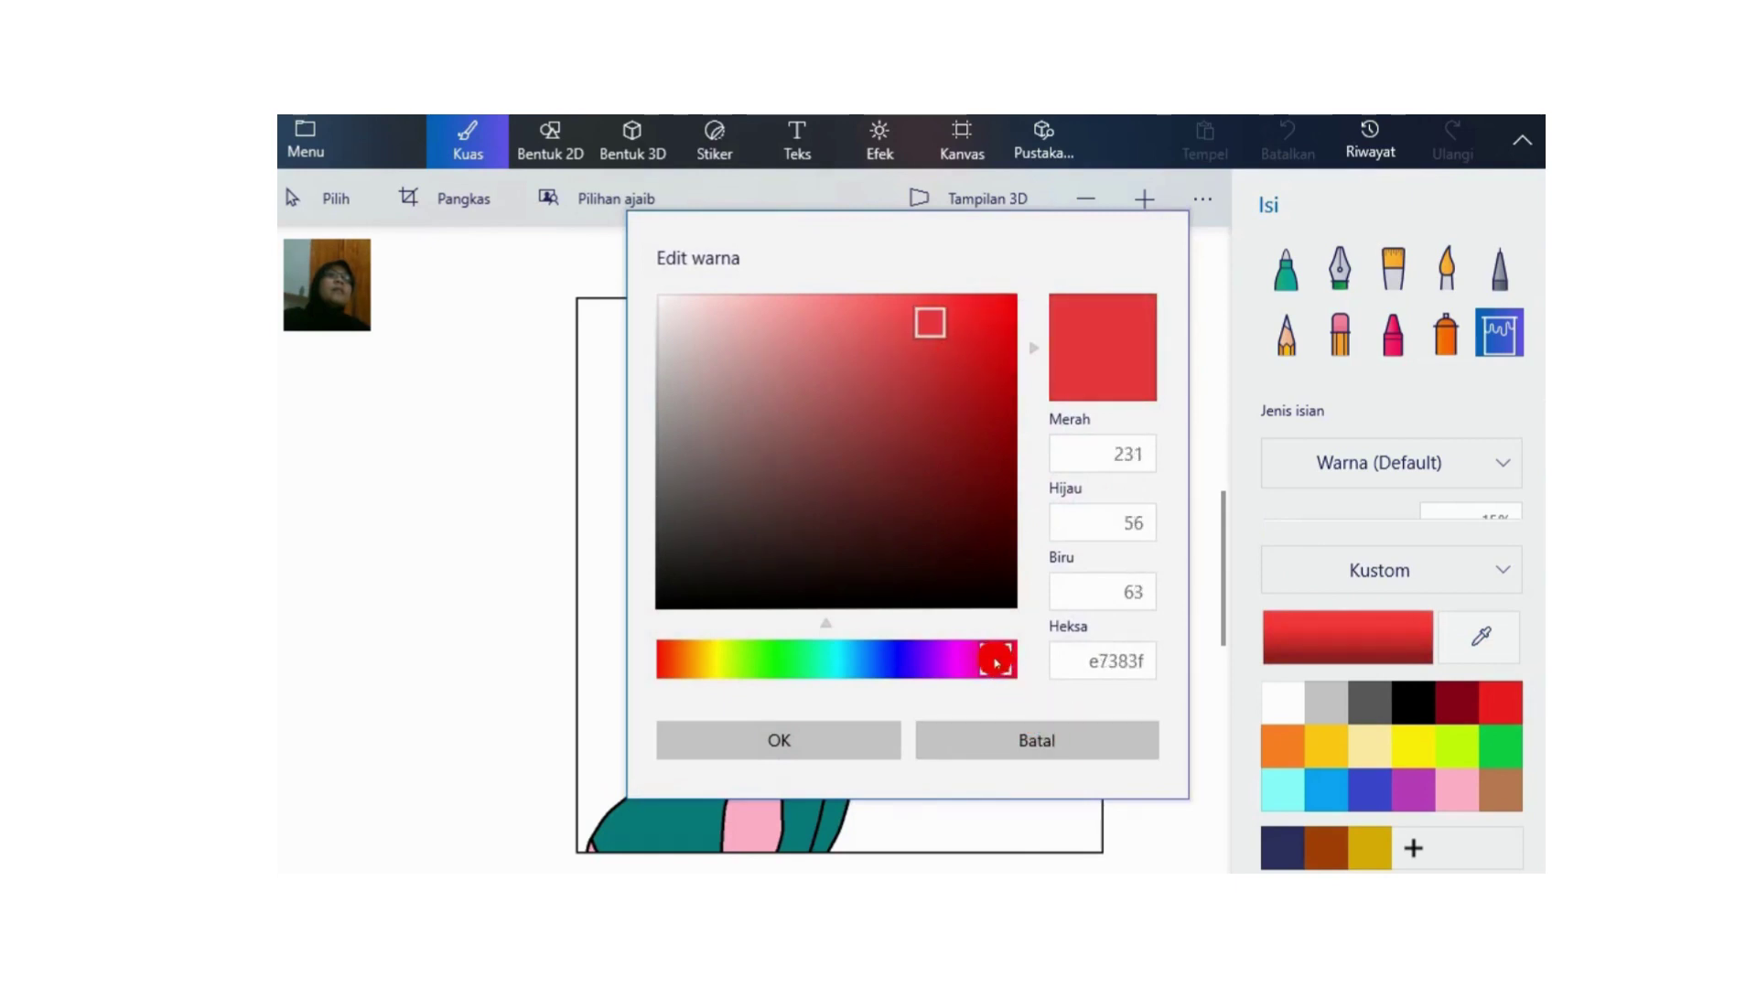
pyautogui.moveTo(996, 659); pyautogui.dragTo(1003, 659)
pyautogui.moveTo(962, 322)
pyautogui.mouseDown()
pyautogui.moveTo(1009, 294)
pyautogui.moveTo(1032, 549)
pyautogui.mouseUp()
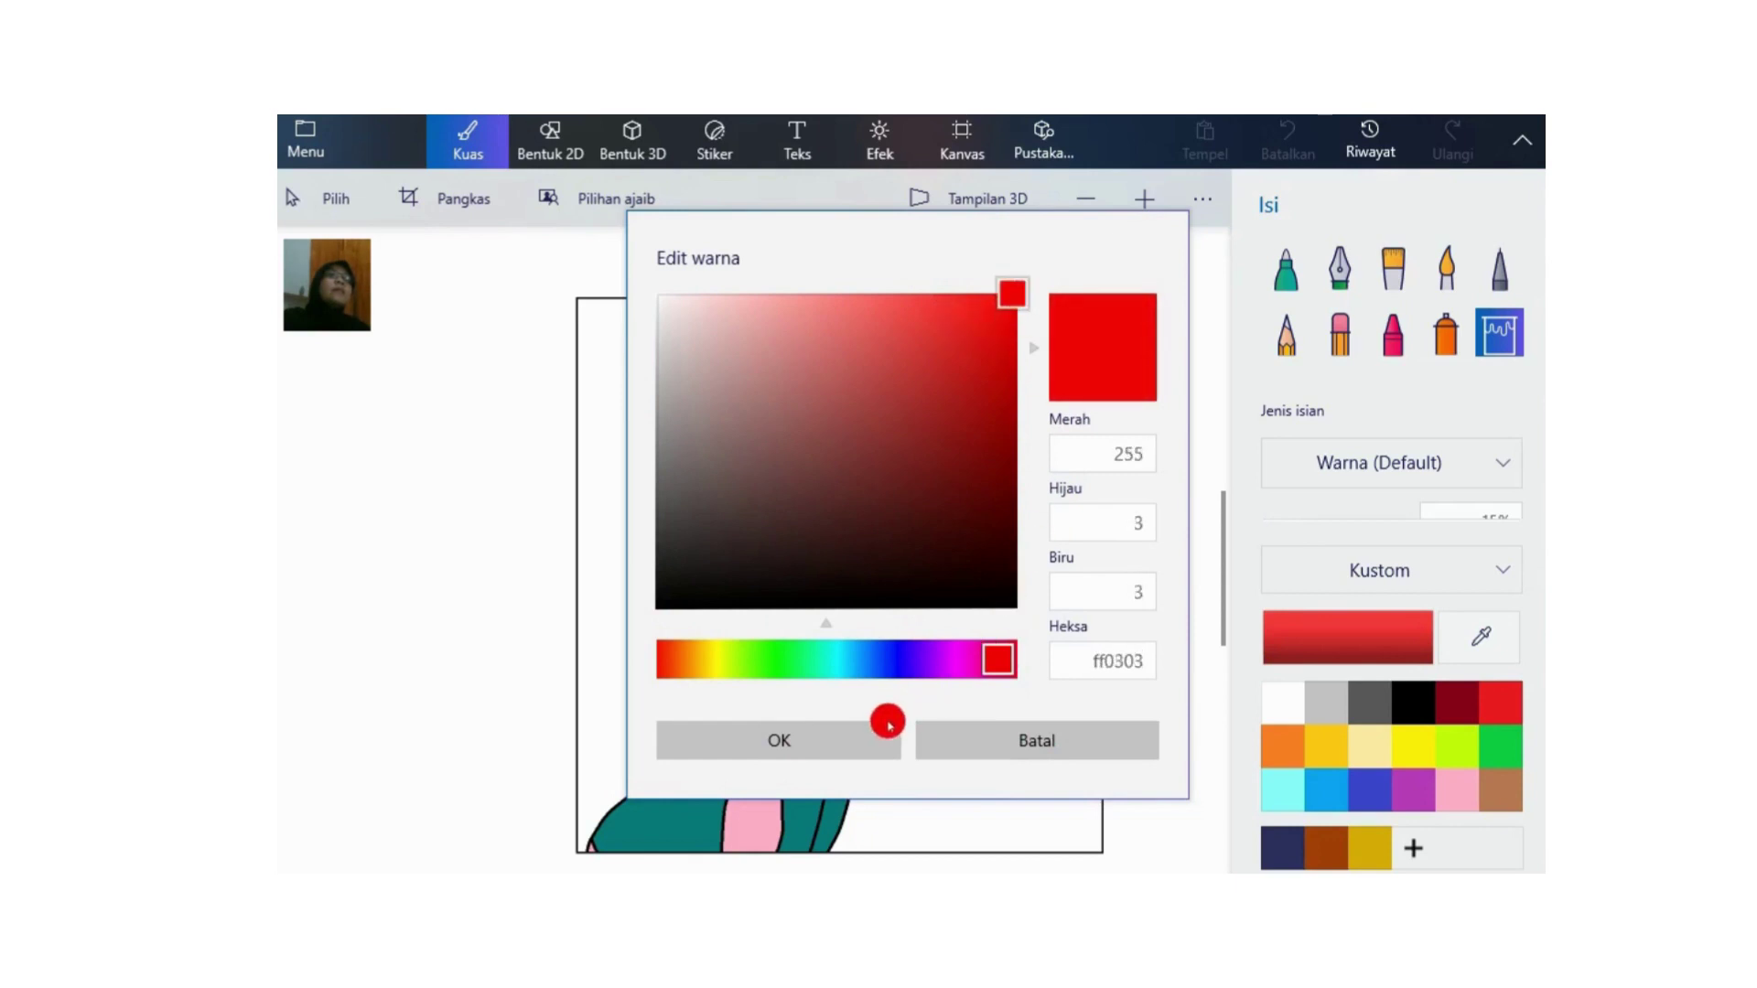
pyautogui.click(883, 732)
pyautogui.click(858, 583)
pyautogui.scroll(5, 860, 583)
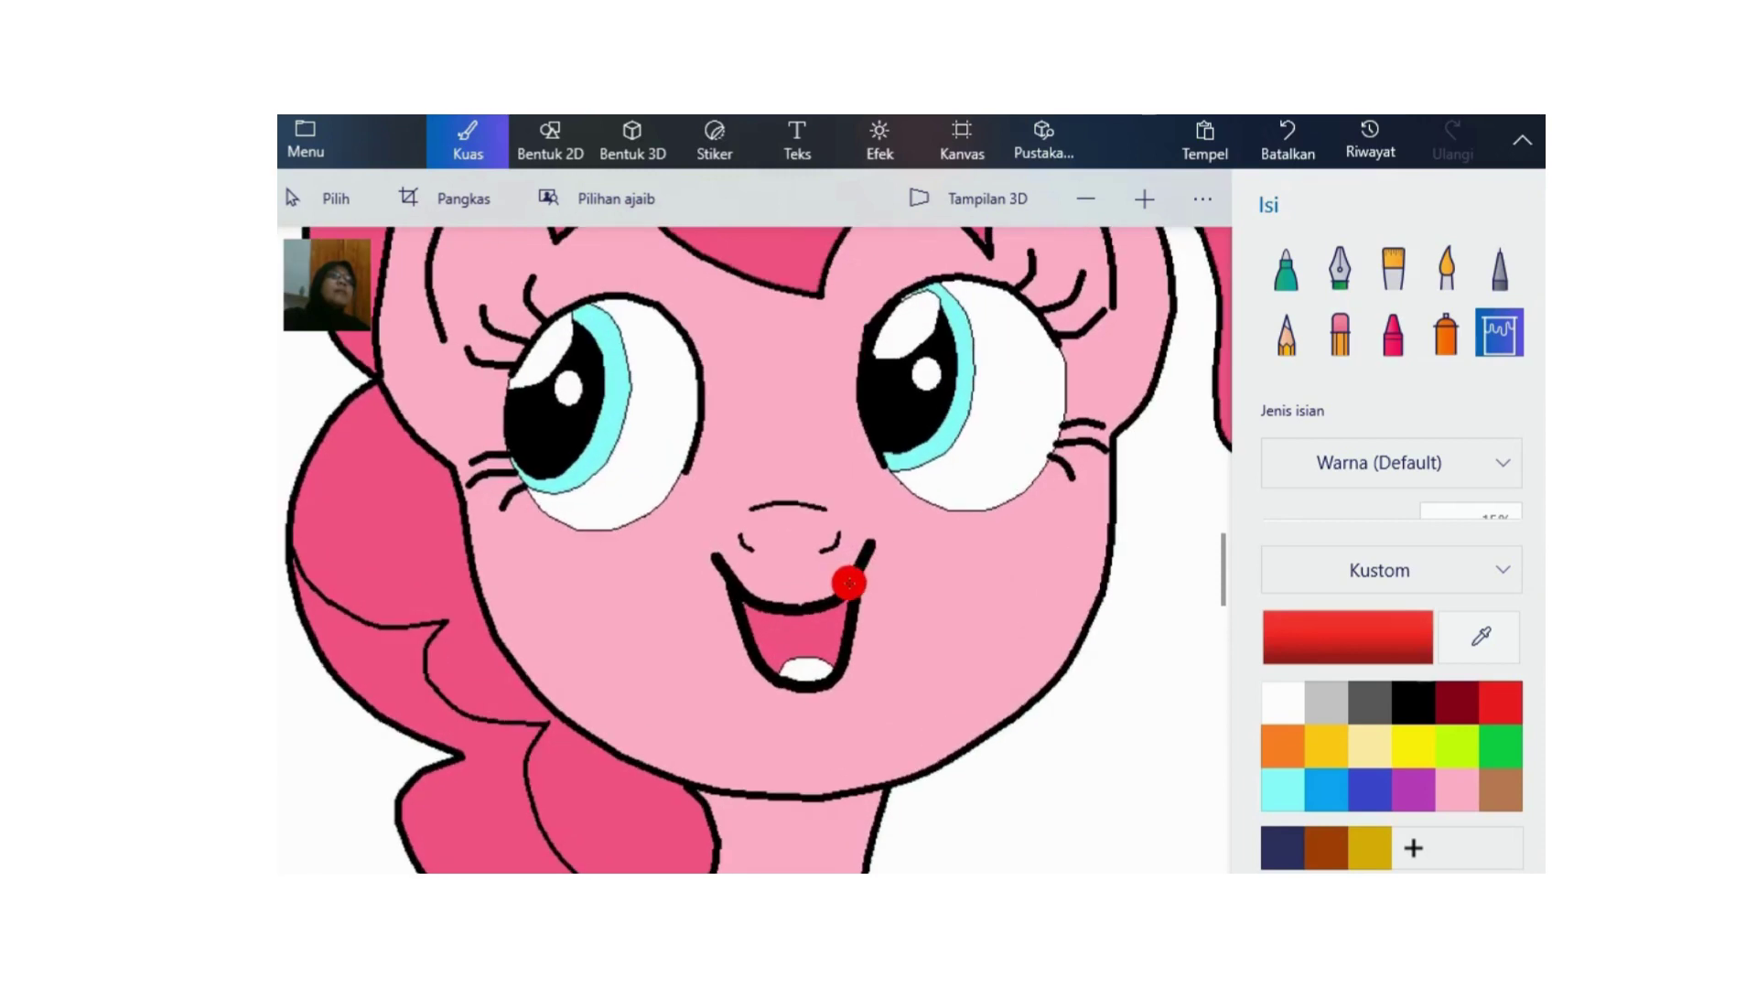
pyautogui.click(846, 582)
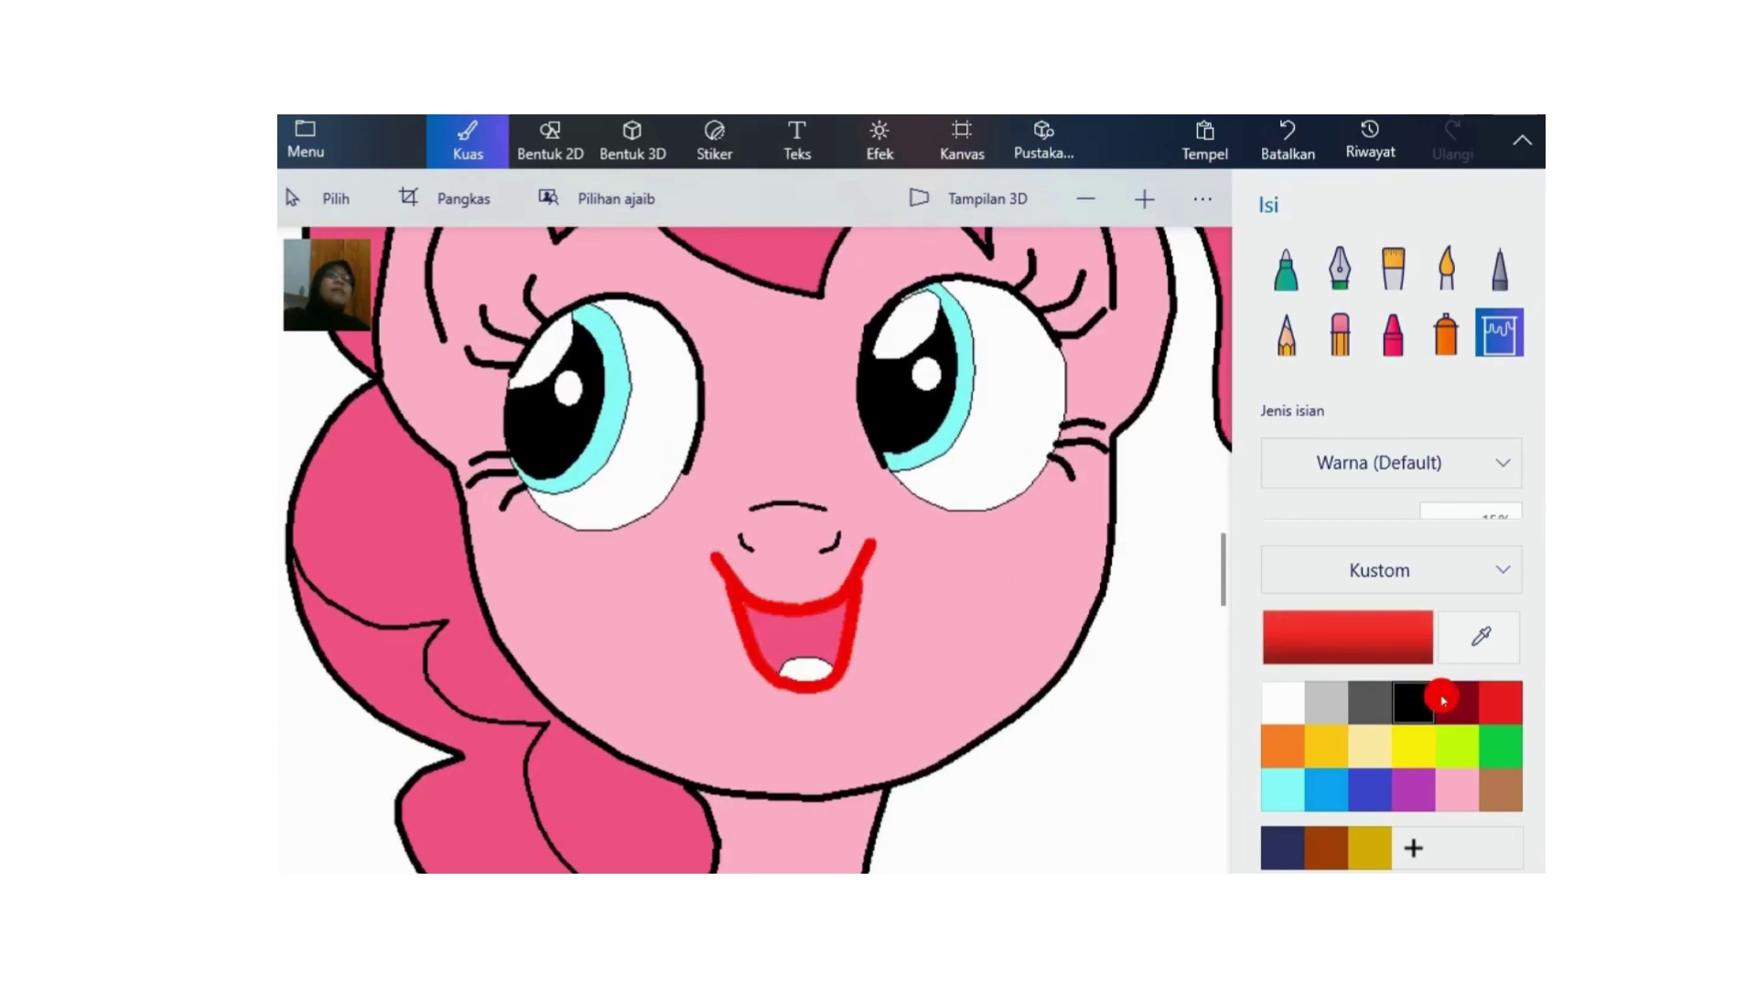
# Step: Fill the mouth outline with the dark red palette colour
pyautogui.click(1455, 703)
pyautogui.click(851, 582)
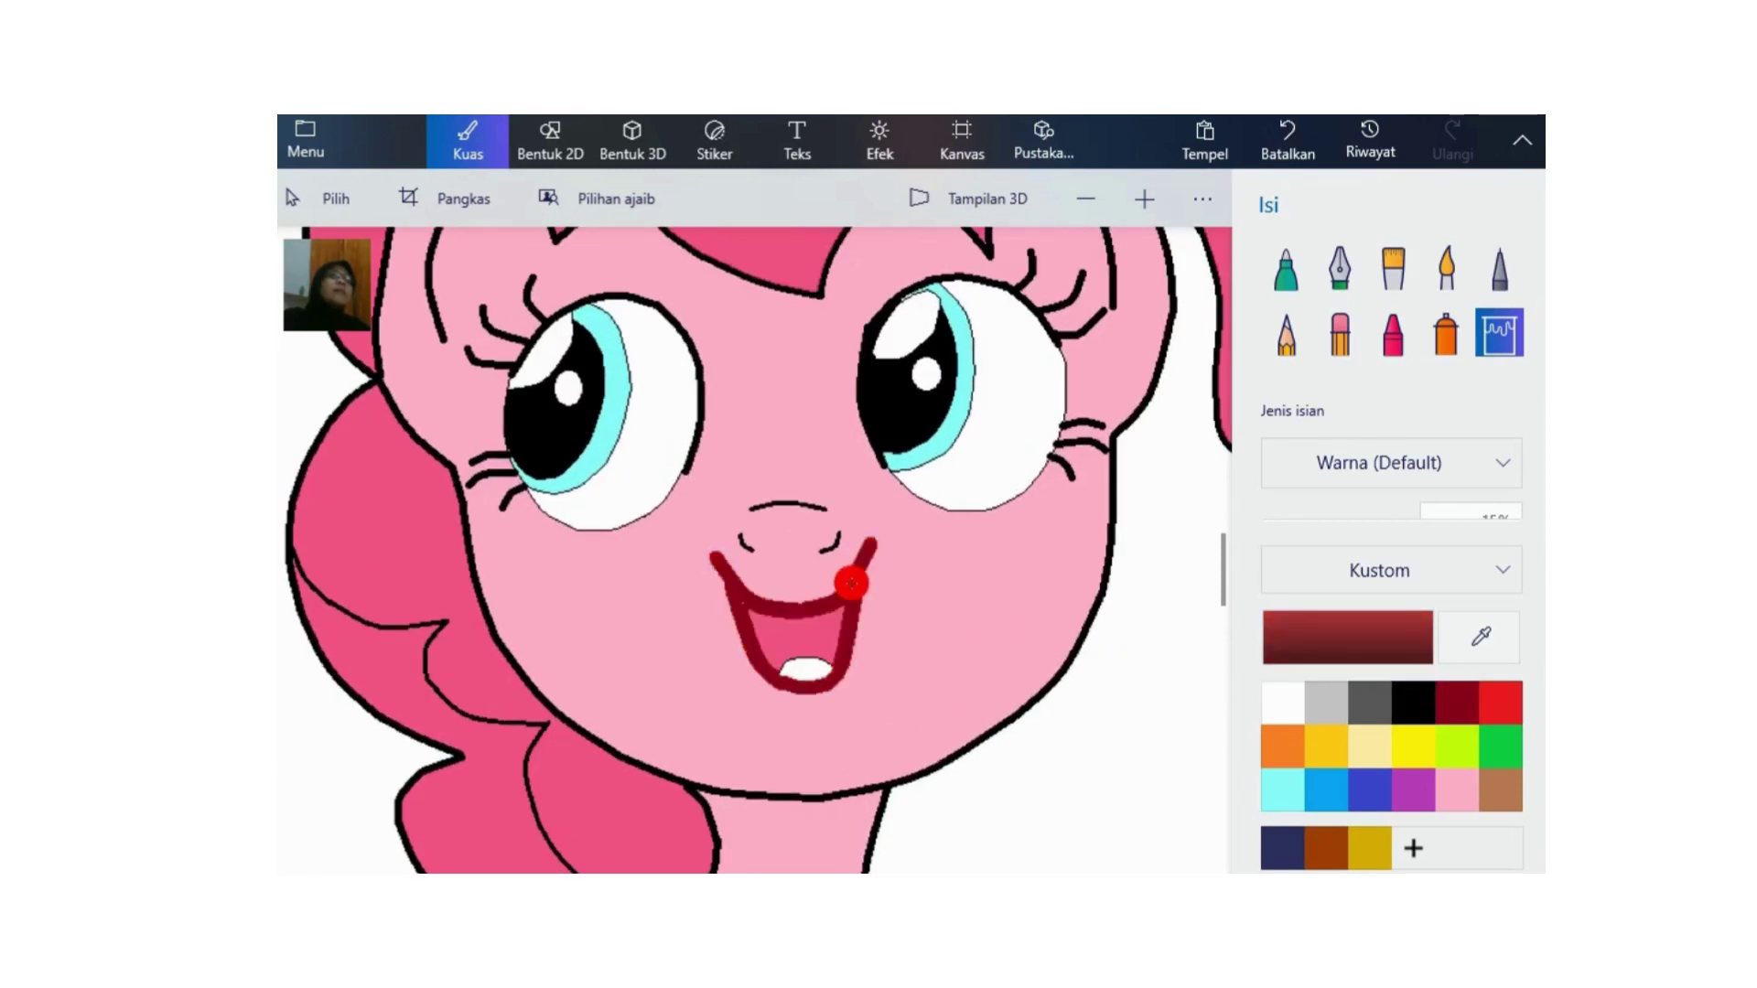
# Step: Try the light pink palette colour on the tongue inside the mouth, and refill it with orange
pyautogui.click(1455, 791)
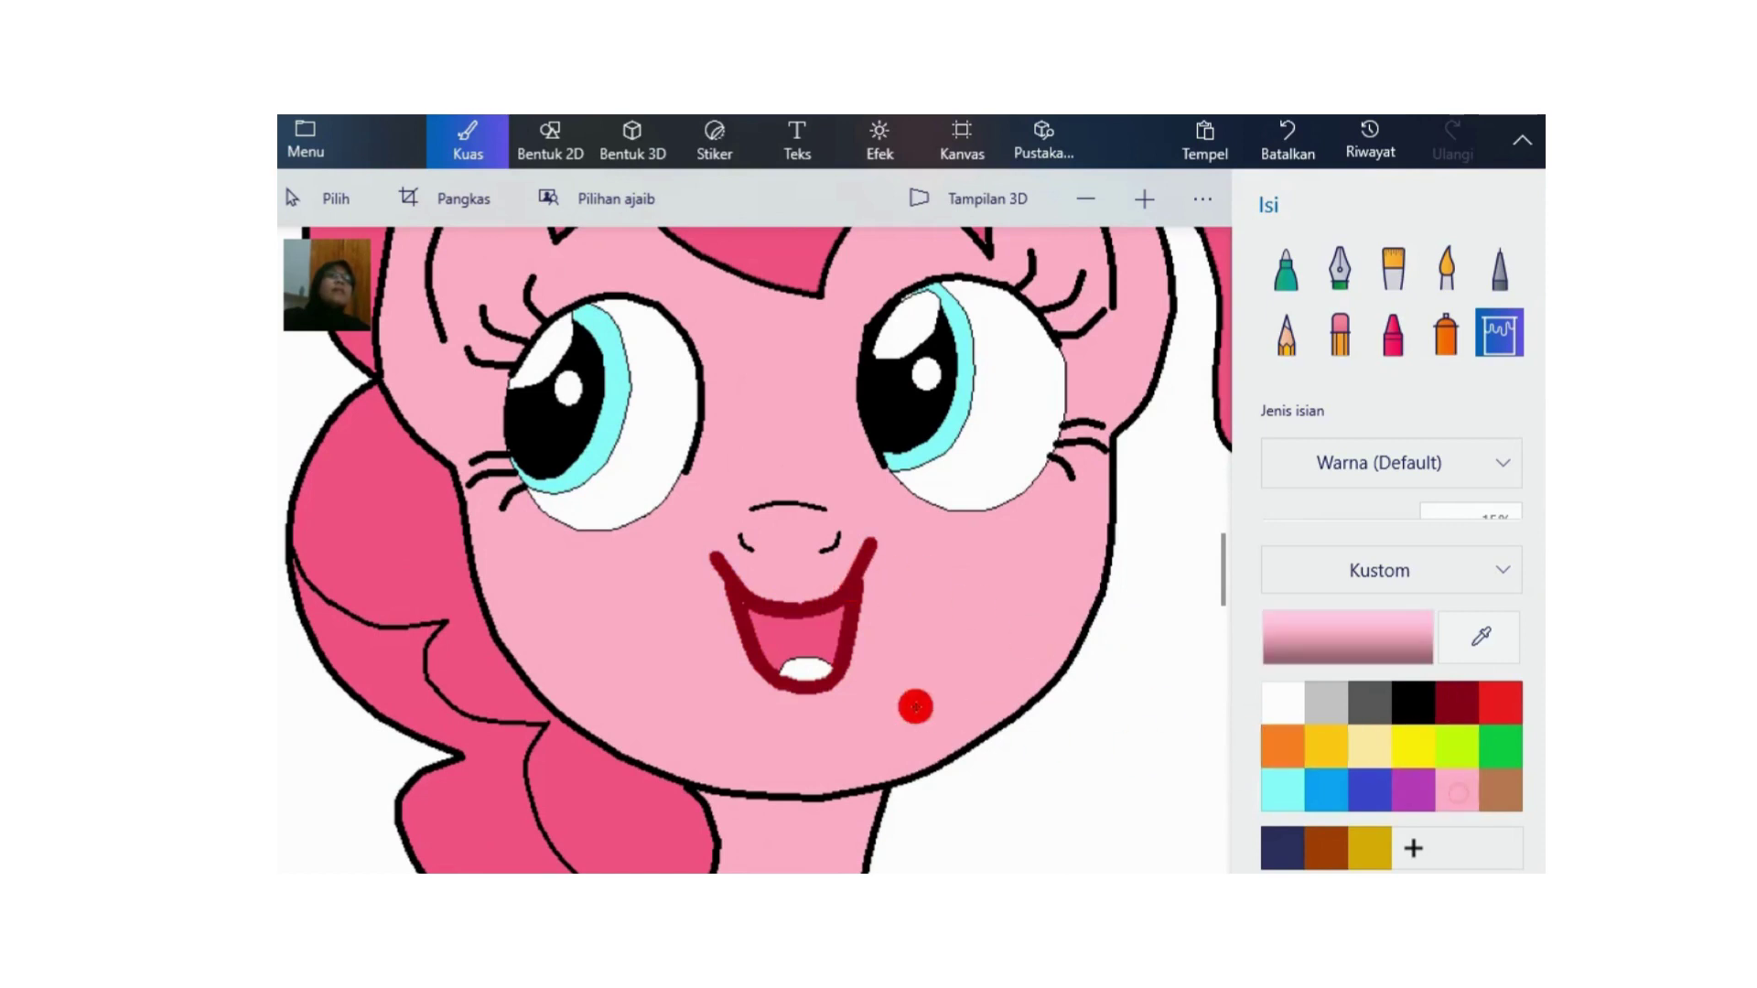
pyautogui.click(806, 669)
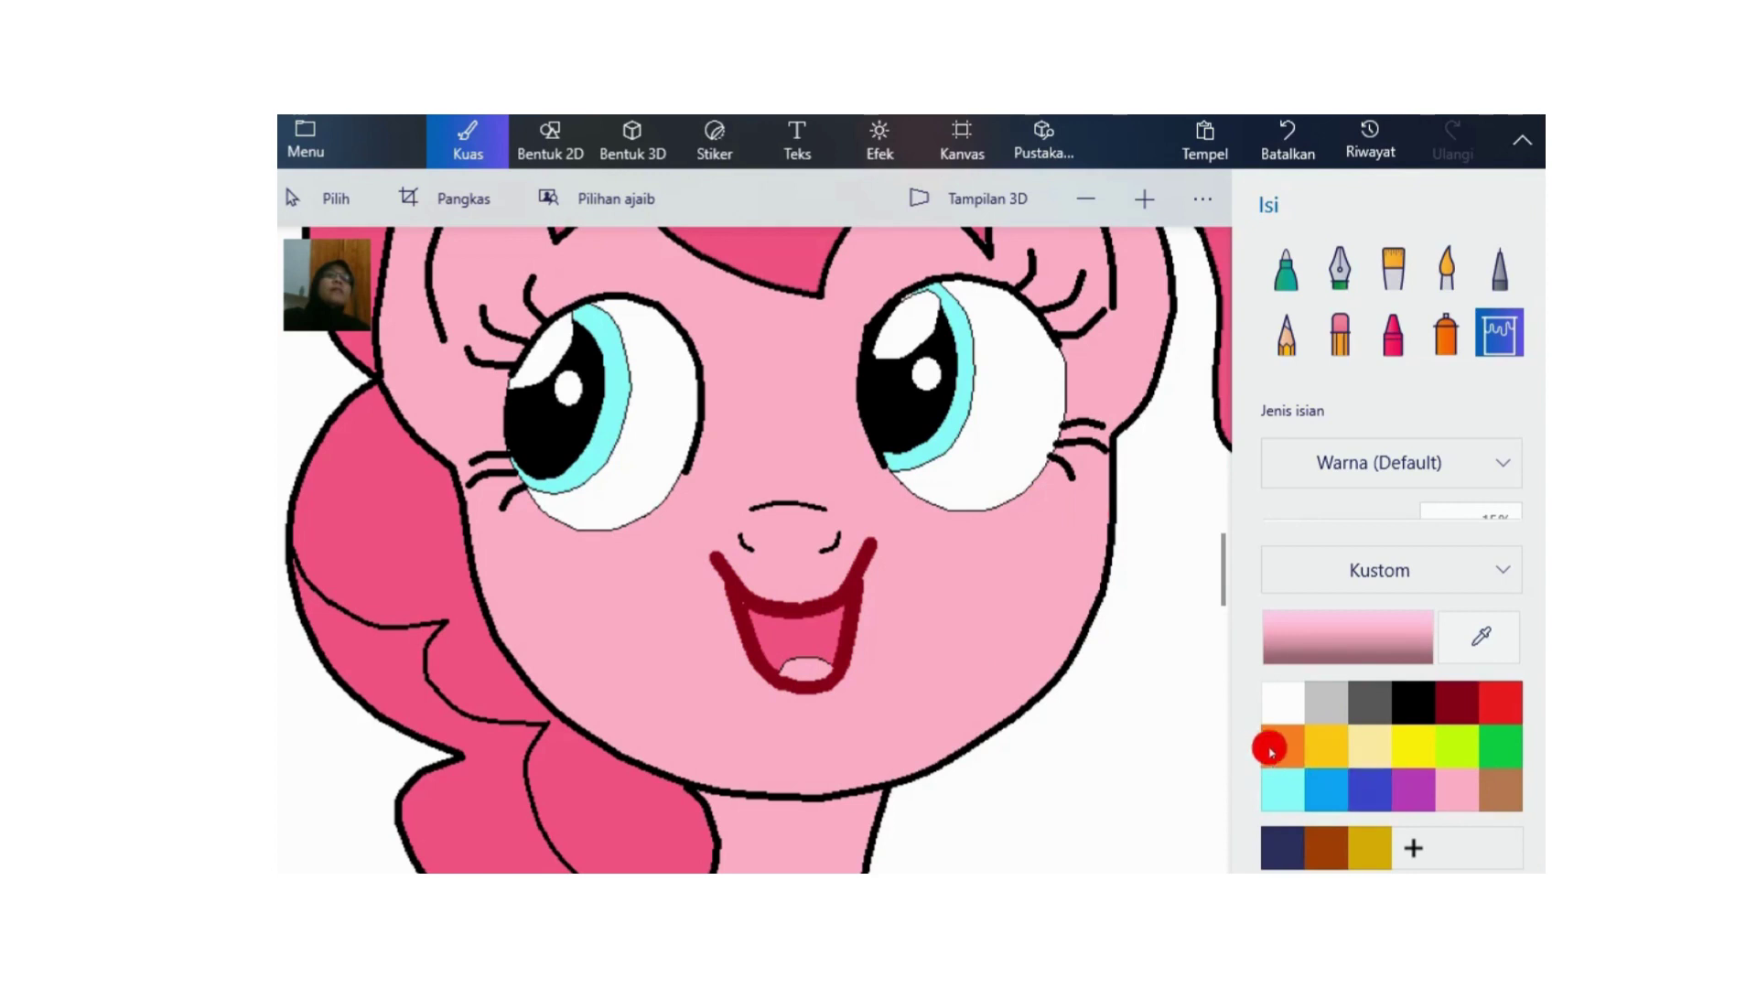
pyautogui.click(1282, 746)
pyautogui.click(813, 670)
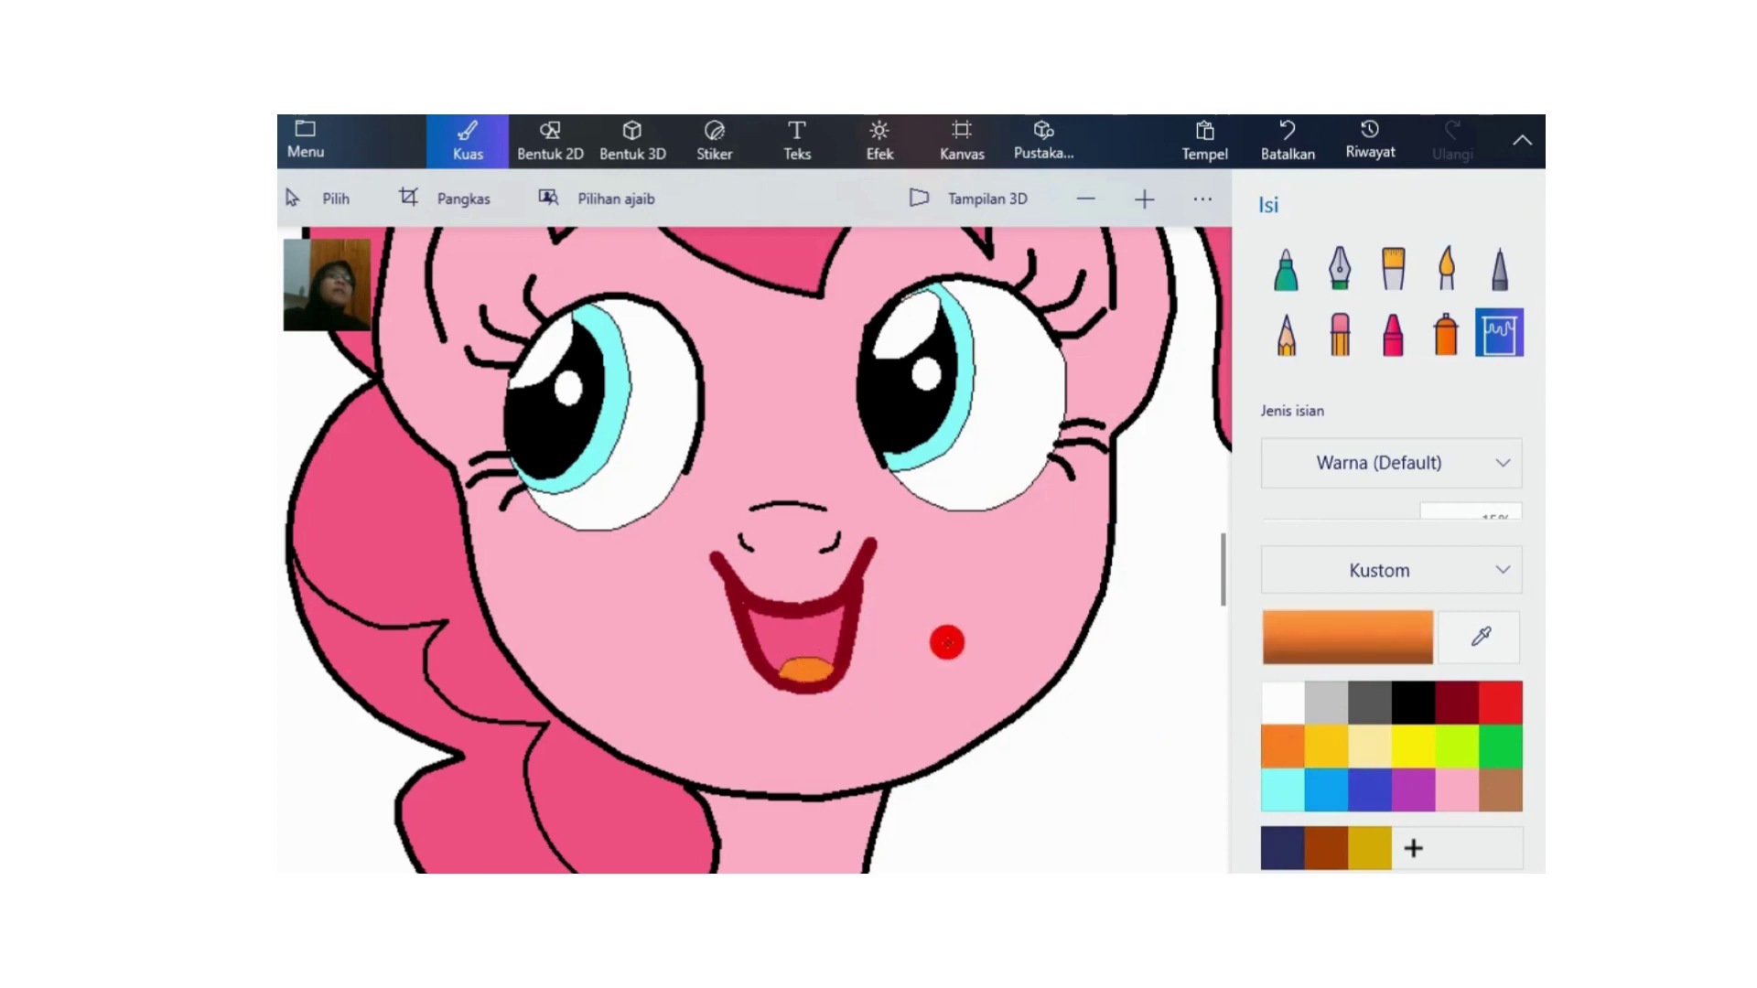
pyautogui.scroll(-10, 1062, 459)
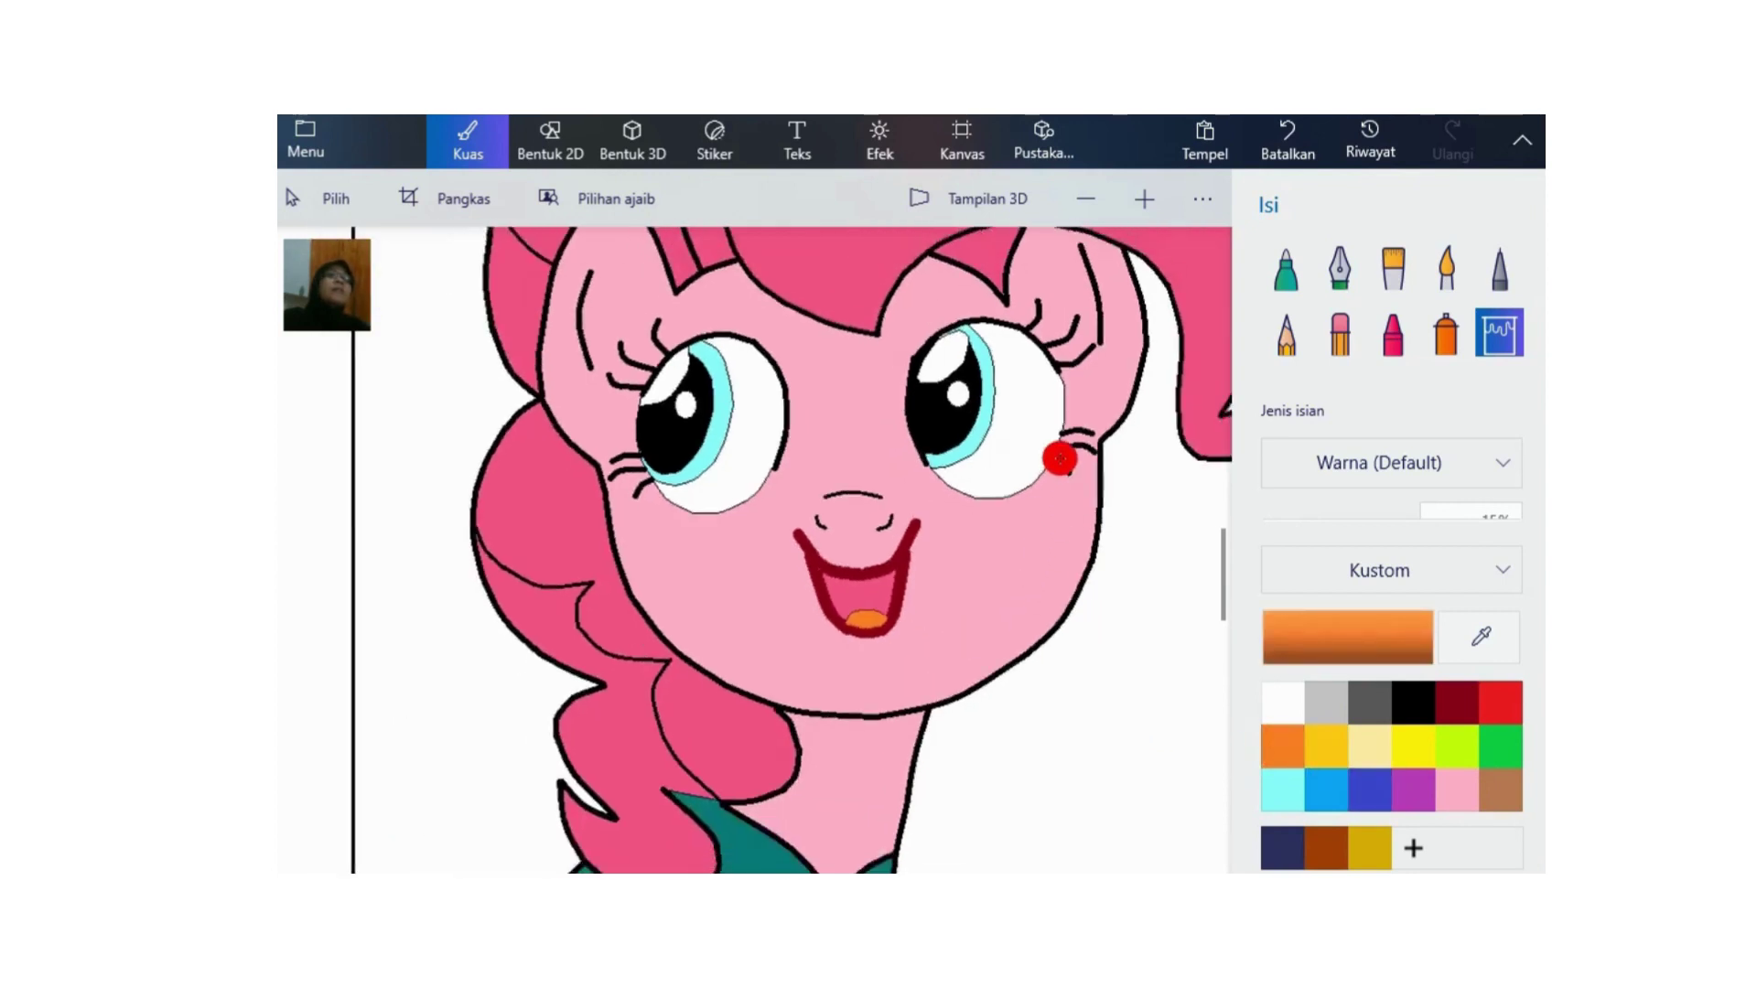
pyautogui.scroll(2, 1062, 459)
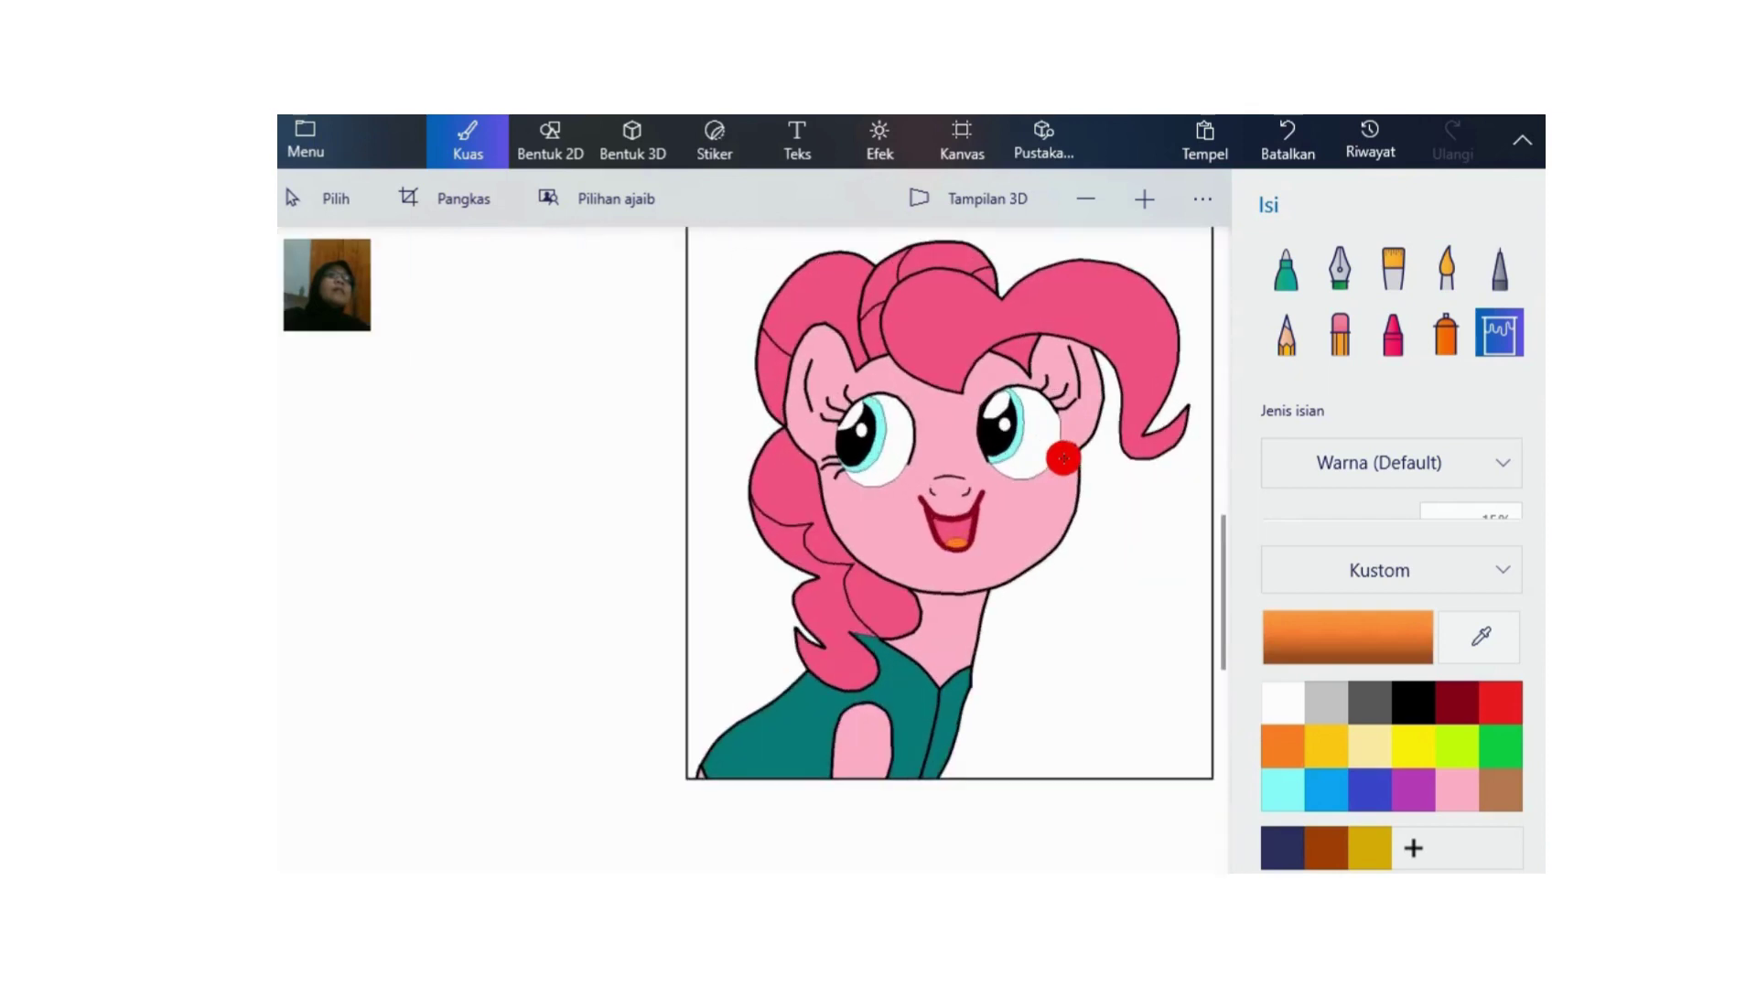
pyautogui.moveTo(714, 870); pyautogui.dragTo(726, 870)
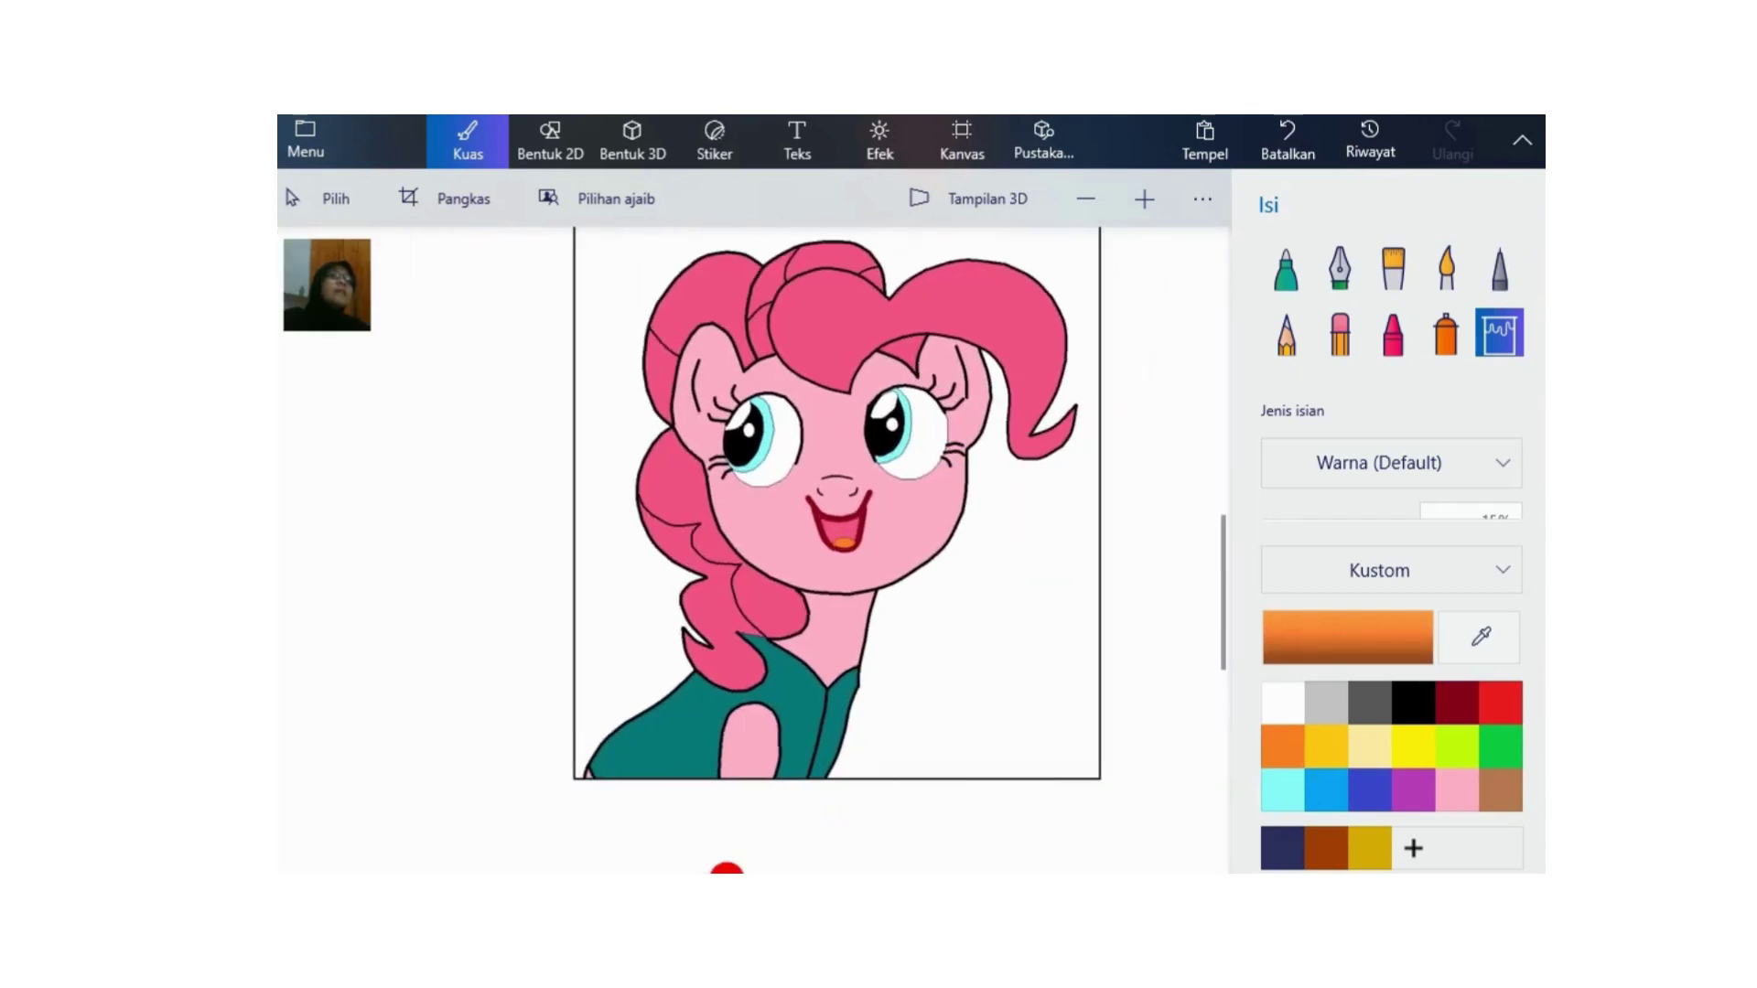
pyautogui.moveTo(1219, 640); pyautogui.dragTo(1222, 615)
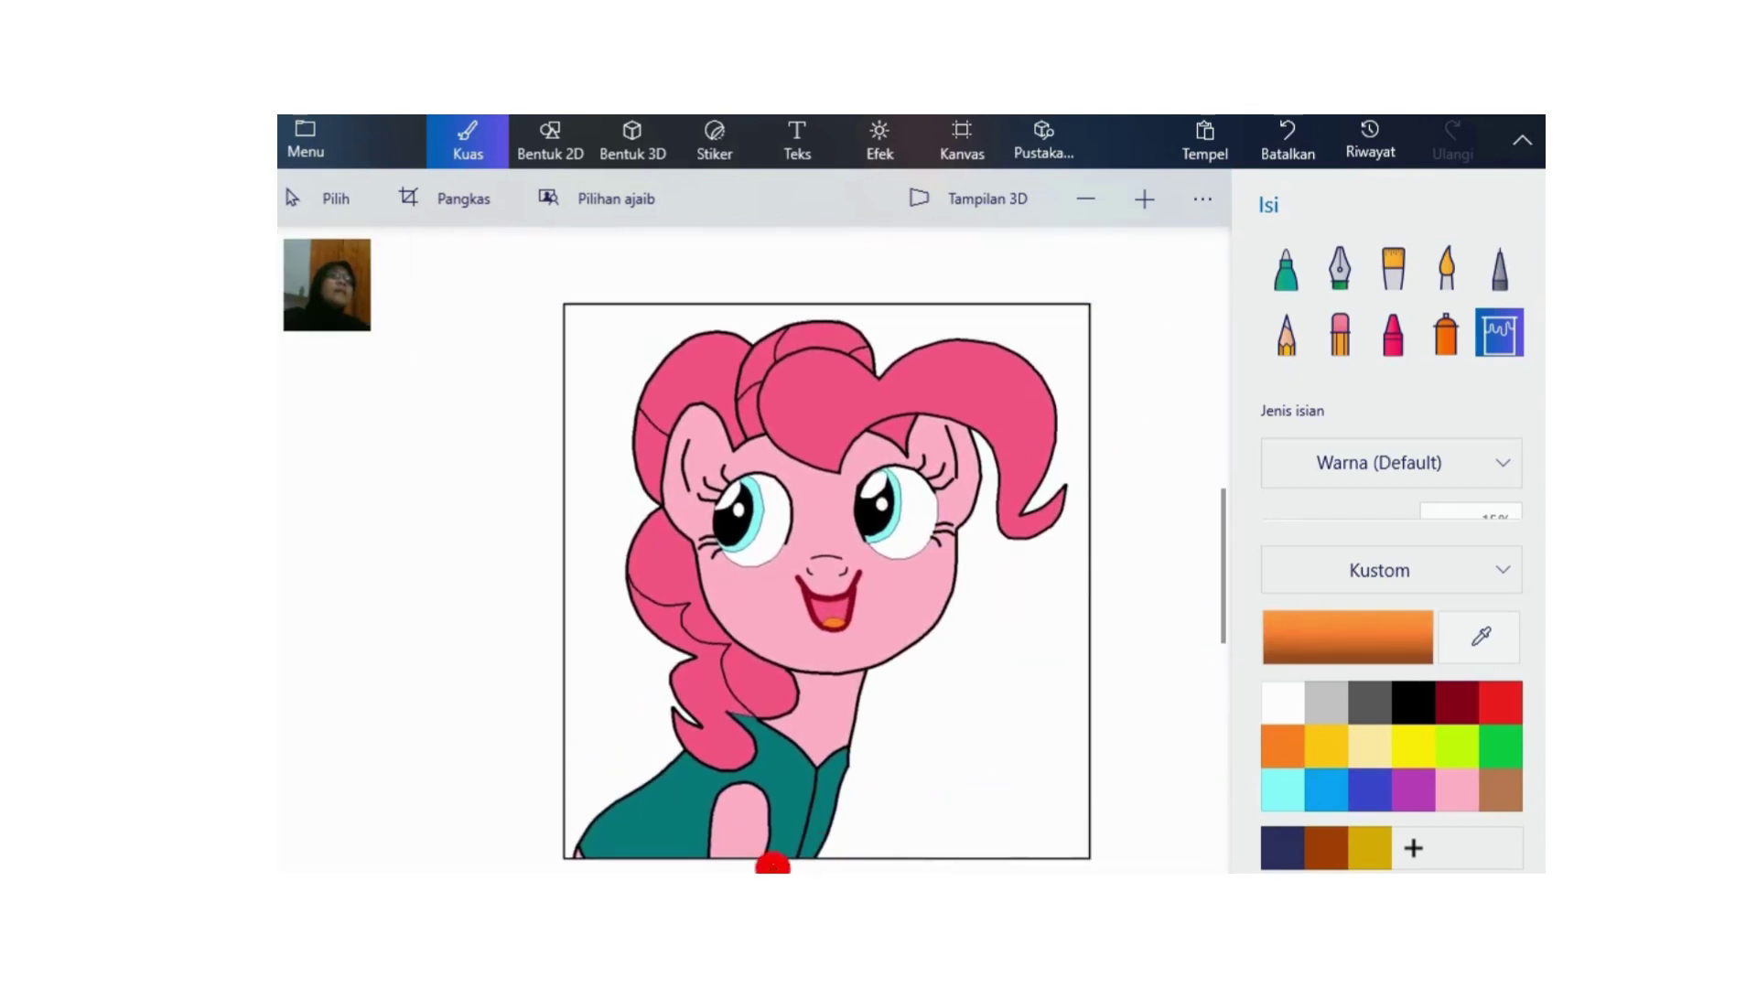
pyautogui.moveTo(744, 871); pyautogui.dragTo(765, 871)
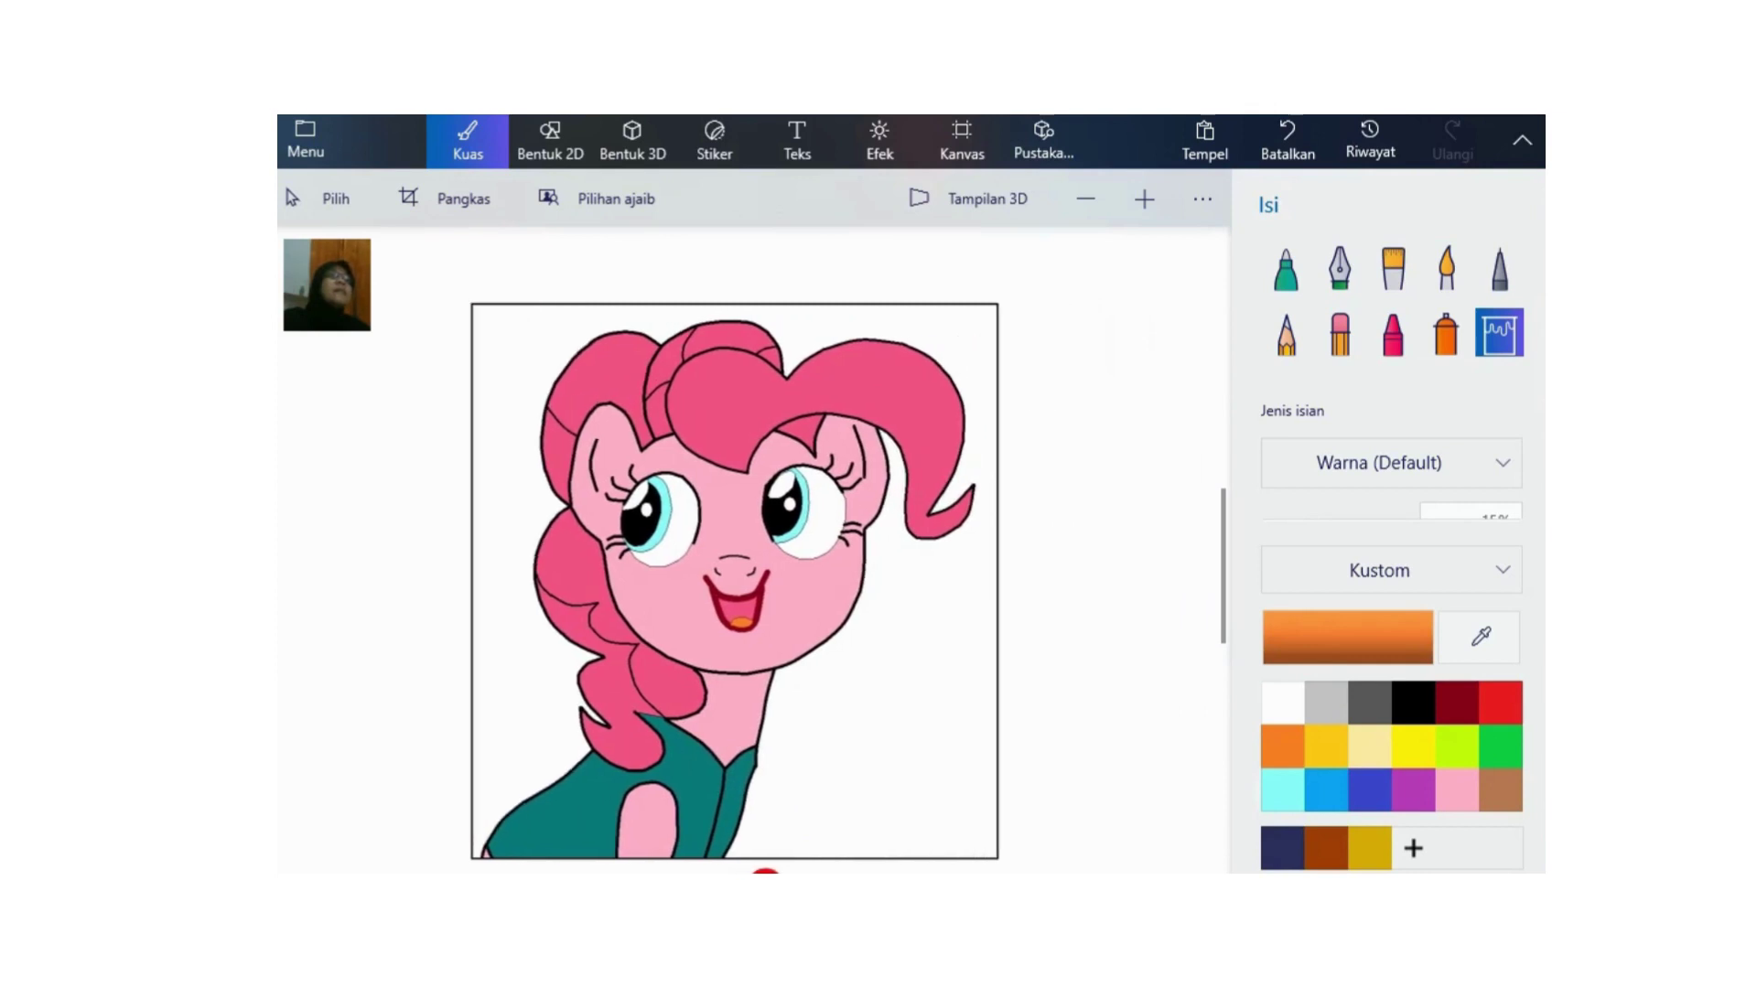